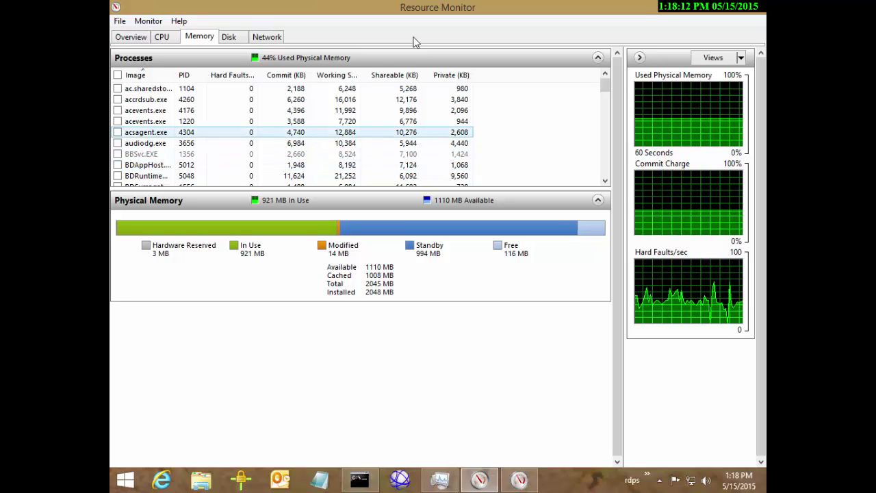
key("Up")
key("Up")
key("Up")
key("Up")
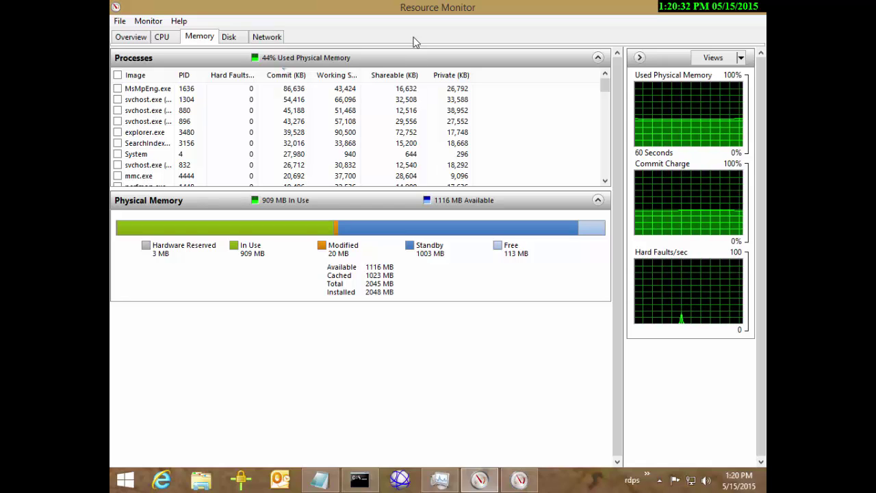
Switch to the empty Notepad window and close it
key("super+5")
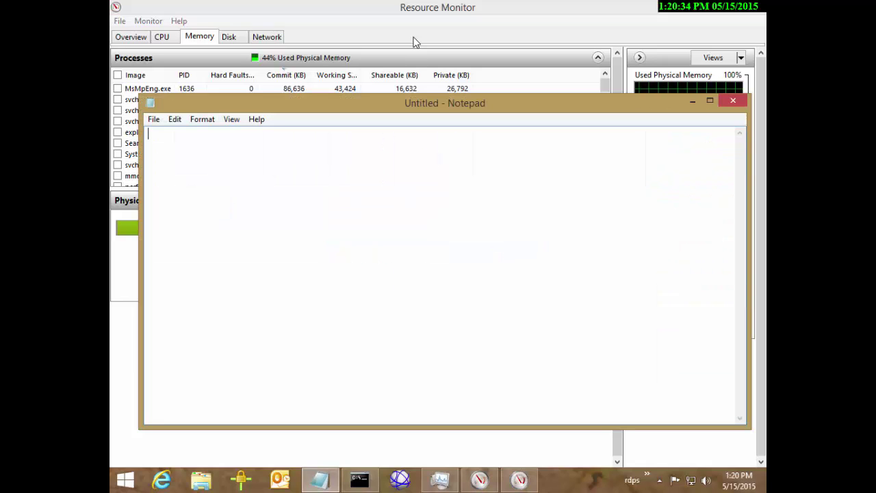
key("alt+F4")
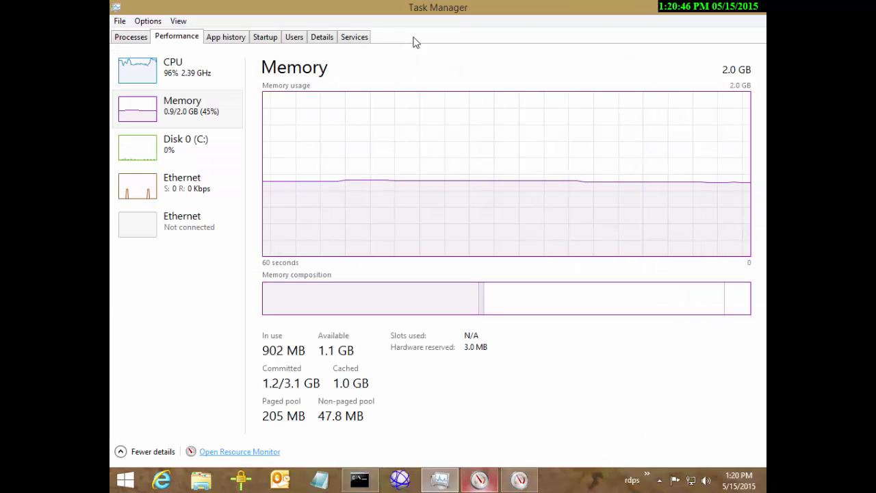
Examine the detailed list of running processes and their memory use in Task Manager
key("ctrl+Tab")
key("ctrl+Tab")
key("ctrl+Tab")
key("ctrl+Tab")
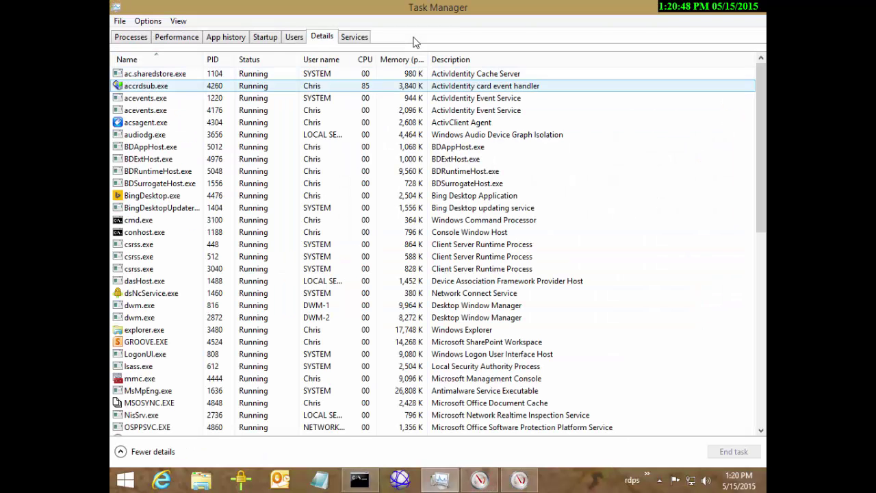
scroll(414, 42, "down", 4)
scroll(414, 43, "down", 4)
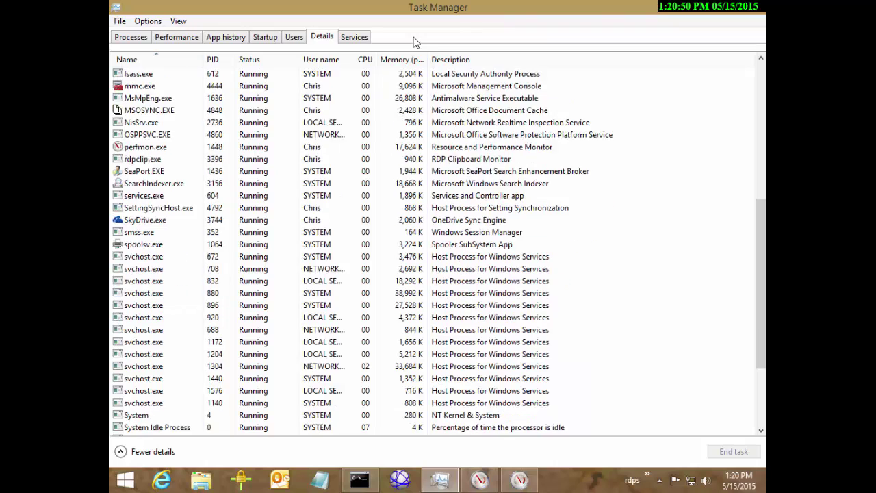
scroll(414, 43, "up", 9)
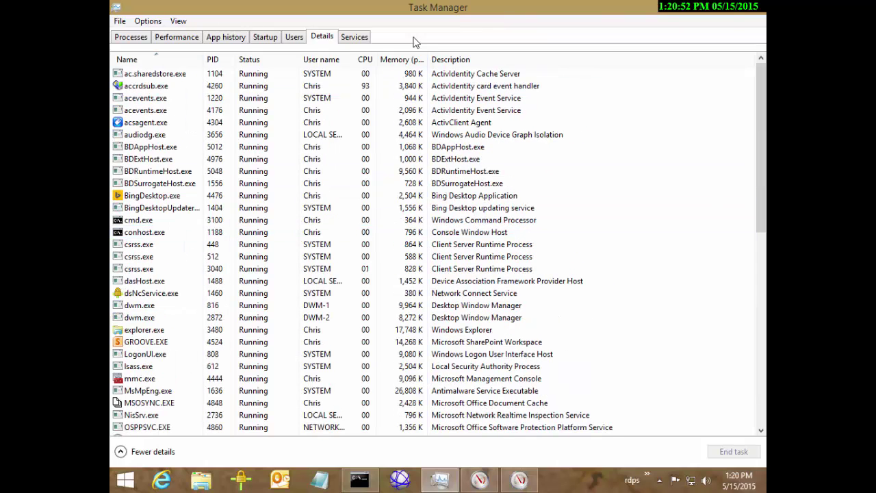
Switch to Resource Monitor's memory view and show the explanation of the Available physical memory figure
key("alt+Tab")
key("alt+Tab")
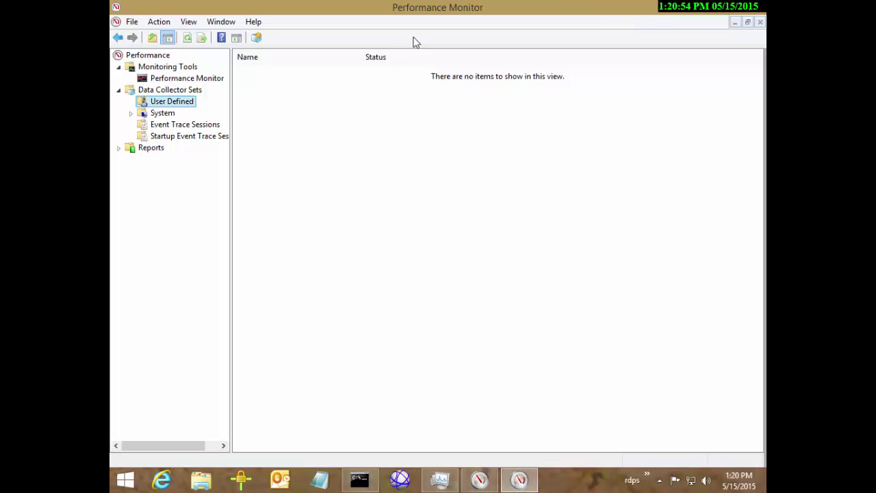
key("alt+Tab")
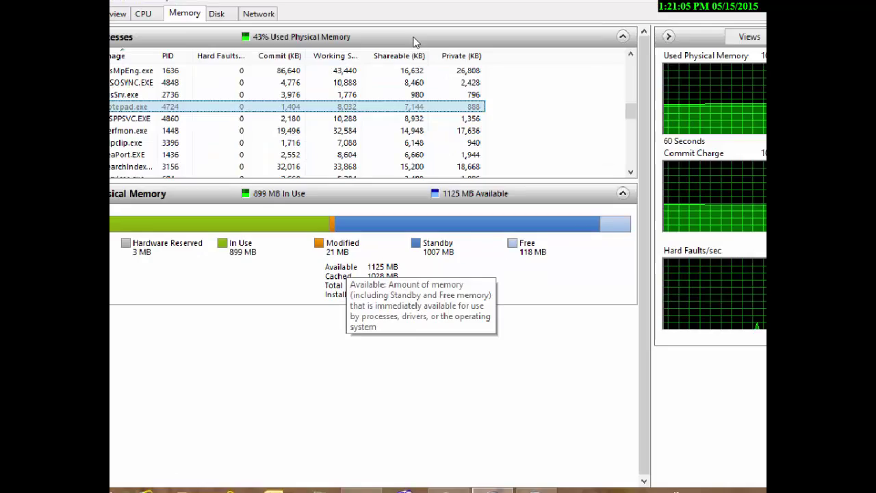
mouse_move(351, 279)
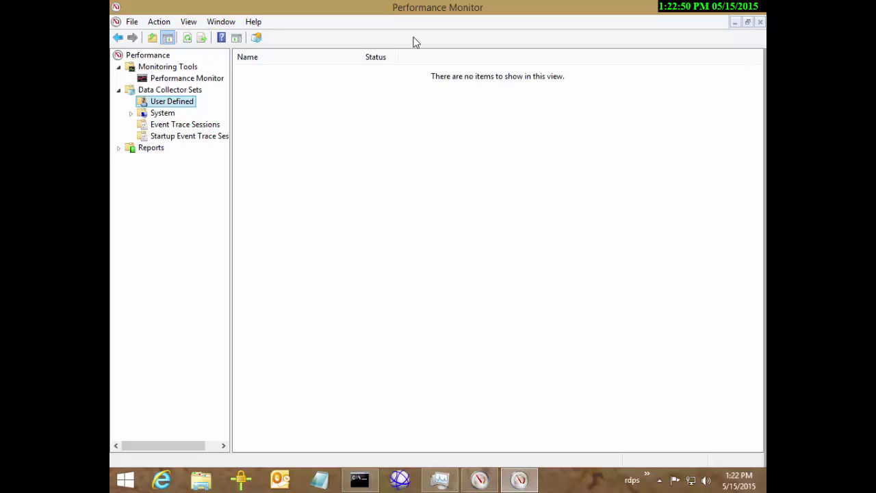
View the live Performance Monitor graph and return to the User Defined data collector sets
key("Up")
key("Up")
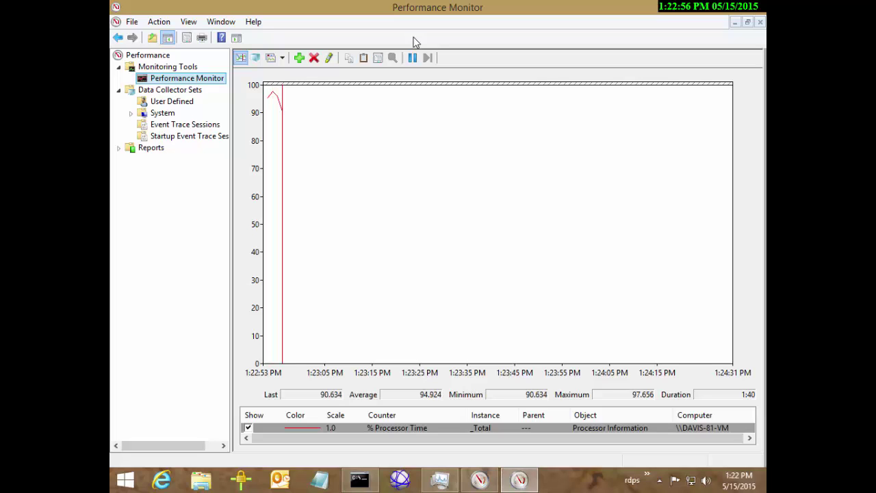
key("Down")
key("Down")
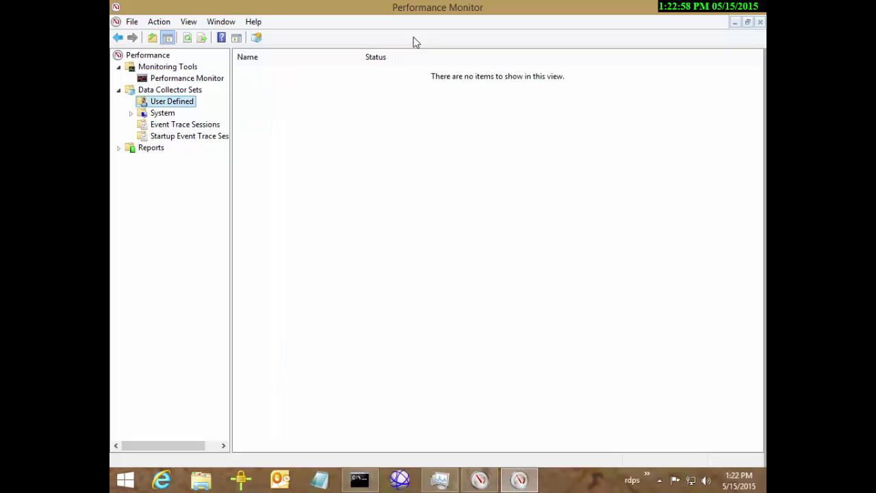
Start a new User Defined data collector set named memory and choose to create it manually
key("shift+F10")
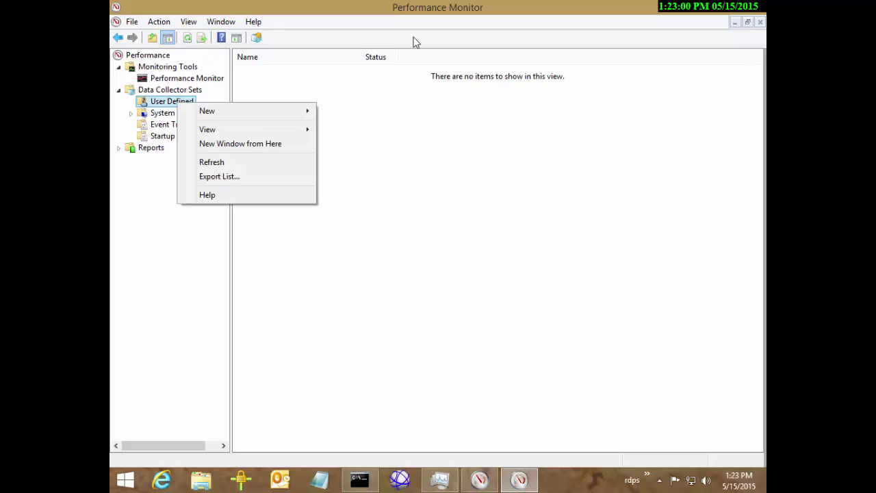
key("Down")
key("Right")
key("Return")
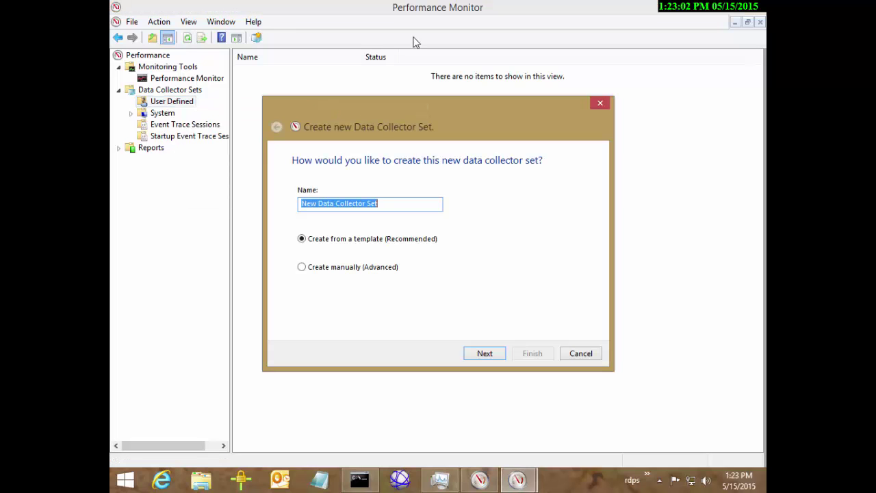
type("meme")
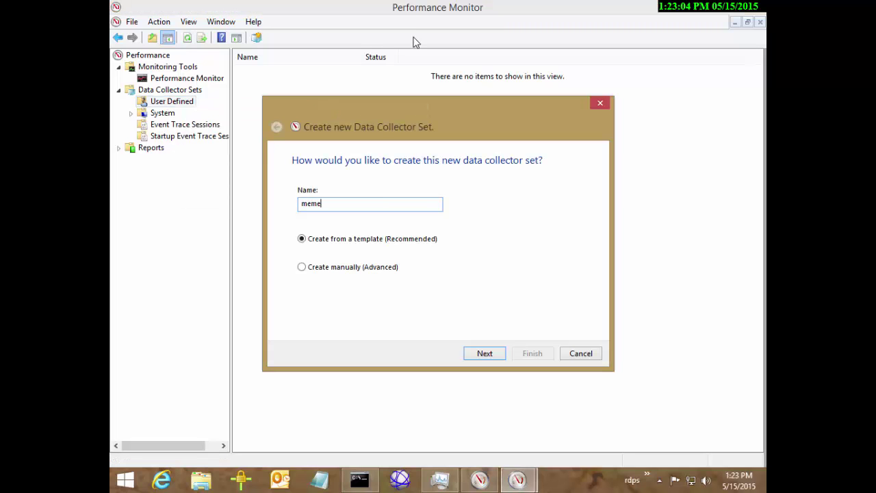
key("BackSpace")
type("ory")
key("Tab")
key("Down")
key("Return")
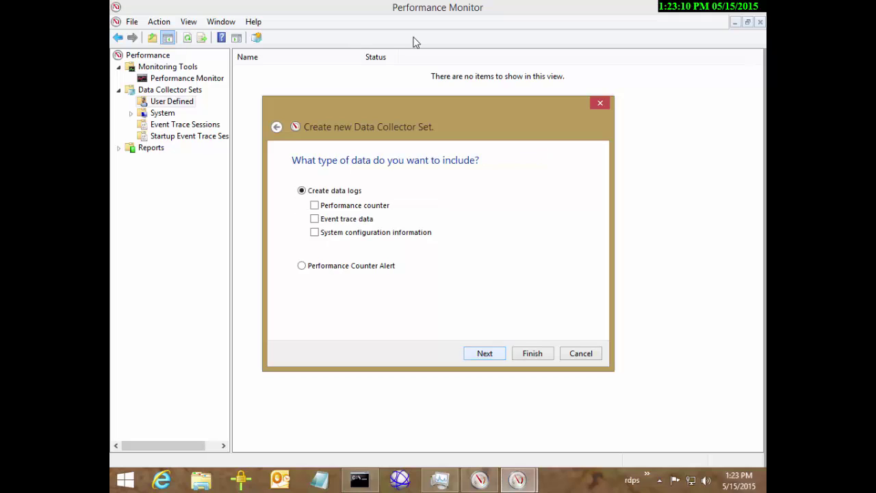
Include performance counter data logs in the set and open the selection of counters to add
key("Tab")
key("space")
key("Return")
key("Return")
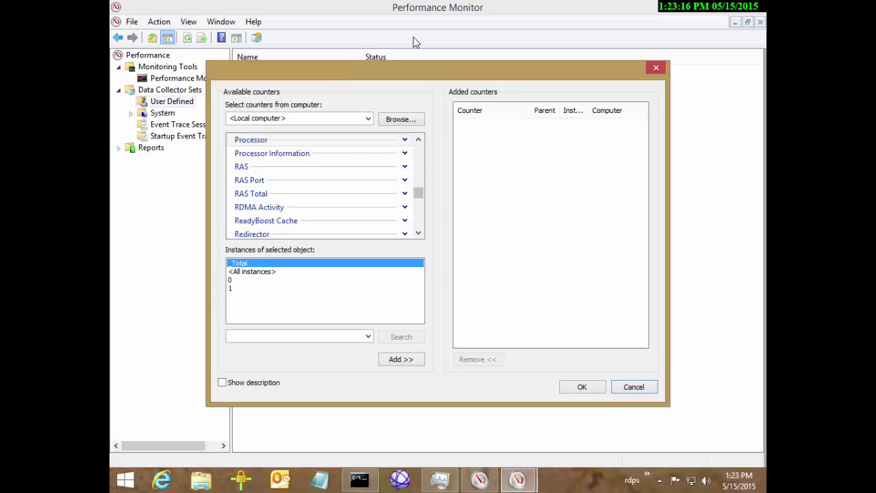
Expand the Memory object among the available counters and select its Available Bytes counter
scroll(413, 42, "up", 8)
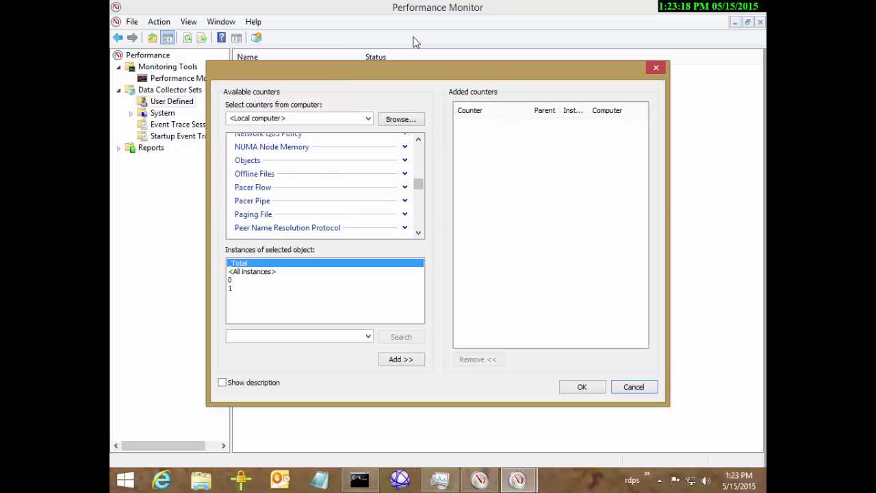
scroll(414, 42, "up", 1)
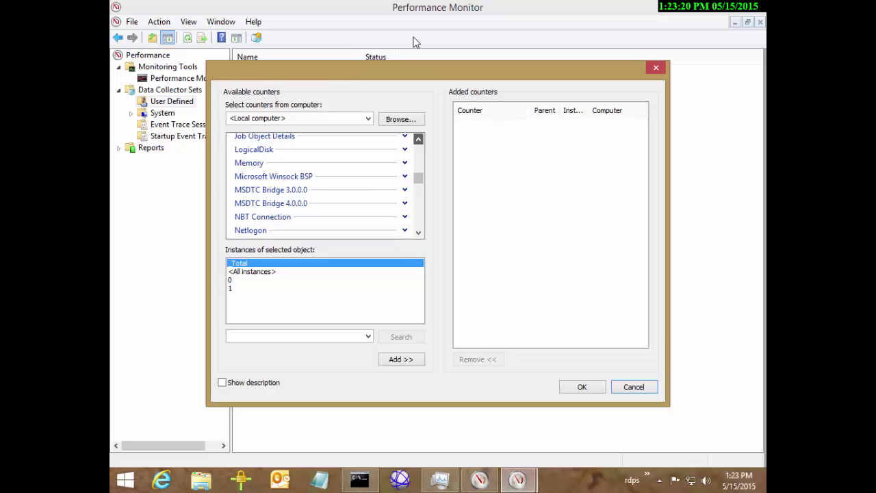
left_click(274, 162)
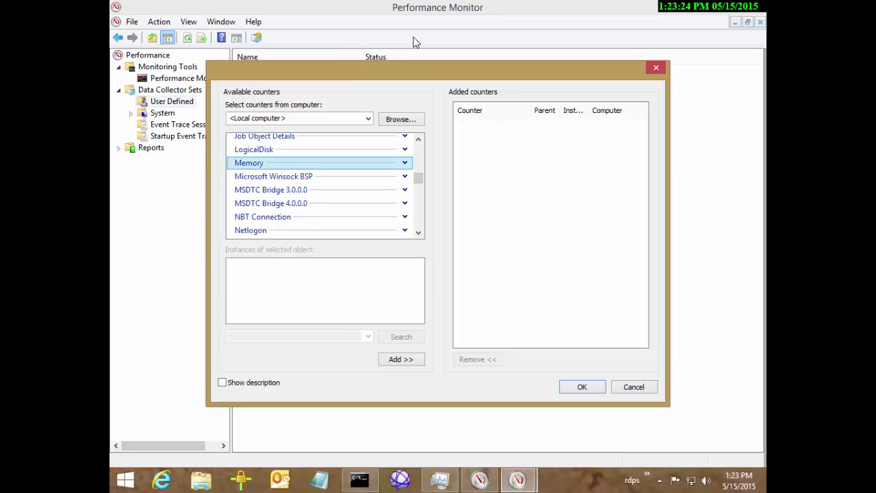
left_click(405, 163)
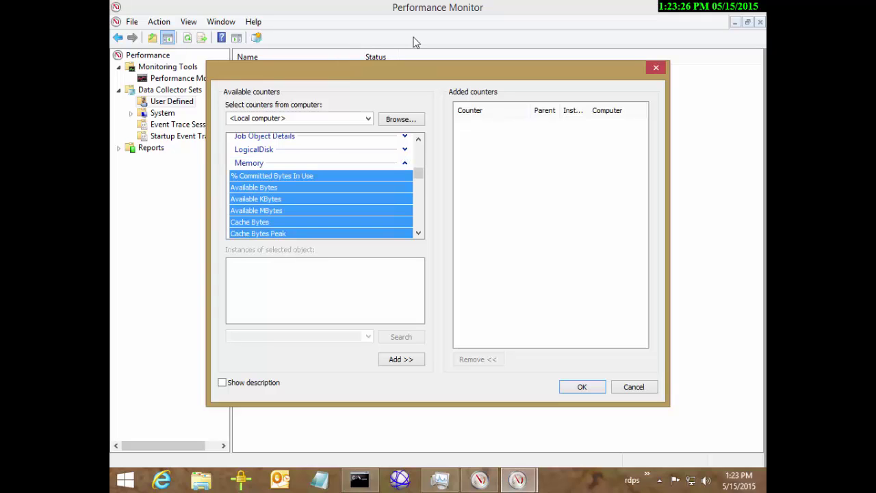
key("Down")
scroll(322, 184, "down", 2)
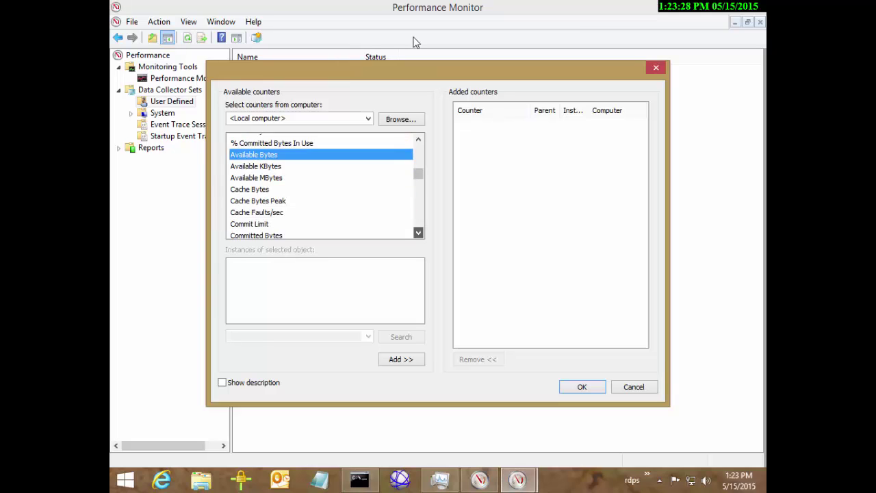
scroll(414, 42, "down", 3)
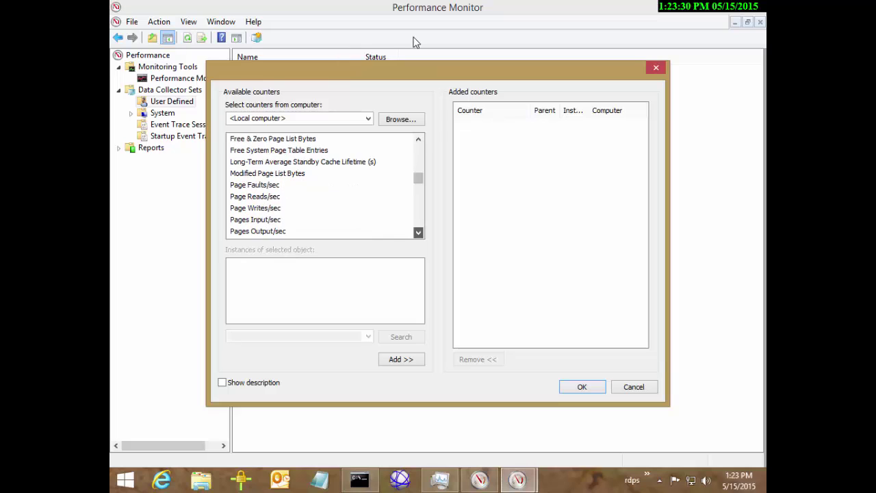
scroll(414, 42, "up", 3)
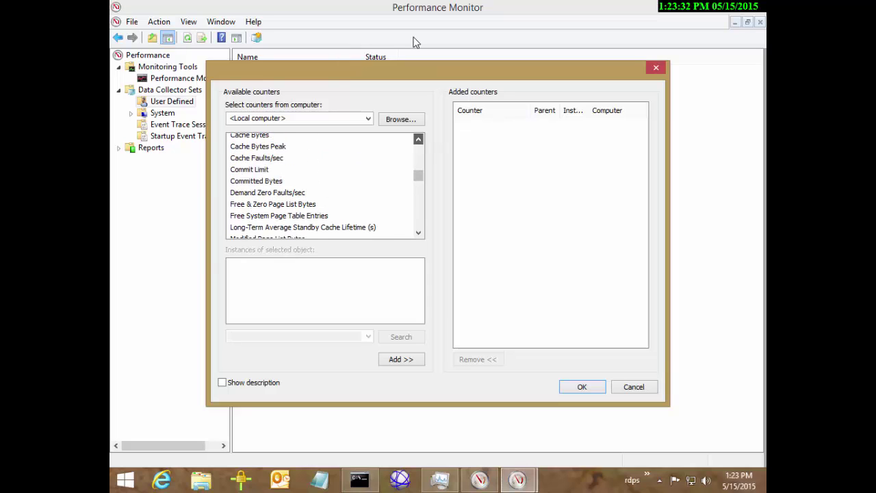
scroll(414, 42, "up", 3)
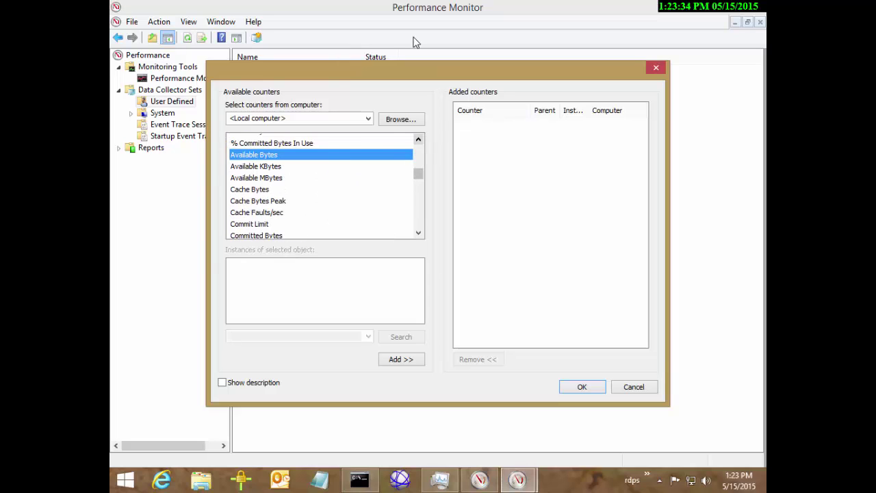
scroll(414, 43, "up", 1)
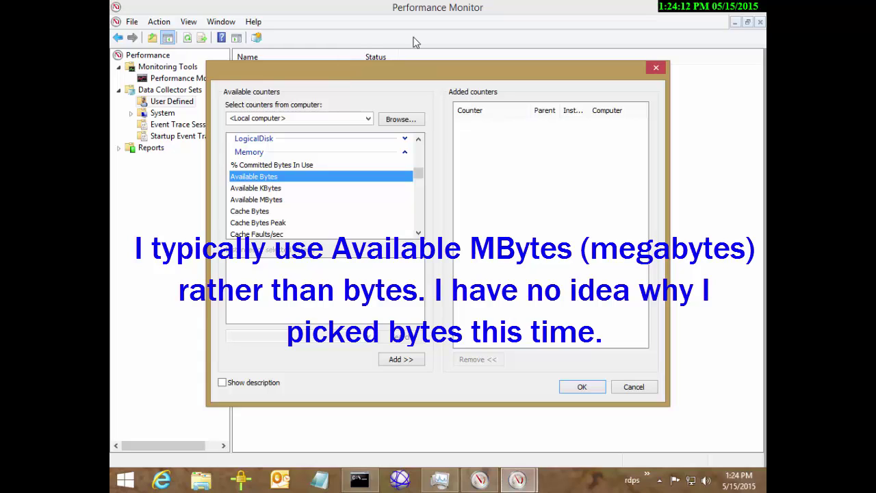
Check the available physical memory in Resource Monitor, and add the selected Available Bytes counter to the data collector set
left_click(518, 480)
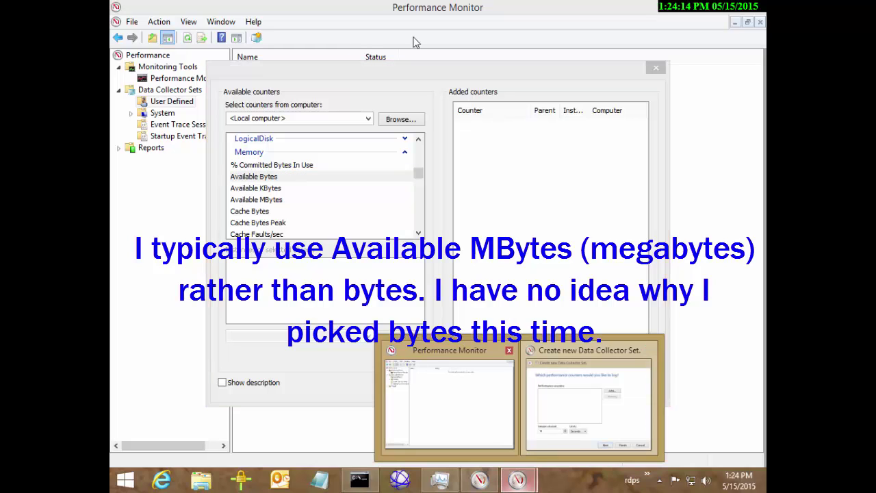
key("alt+Tab")
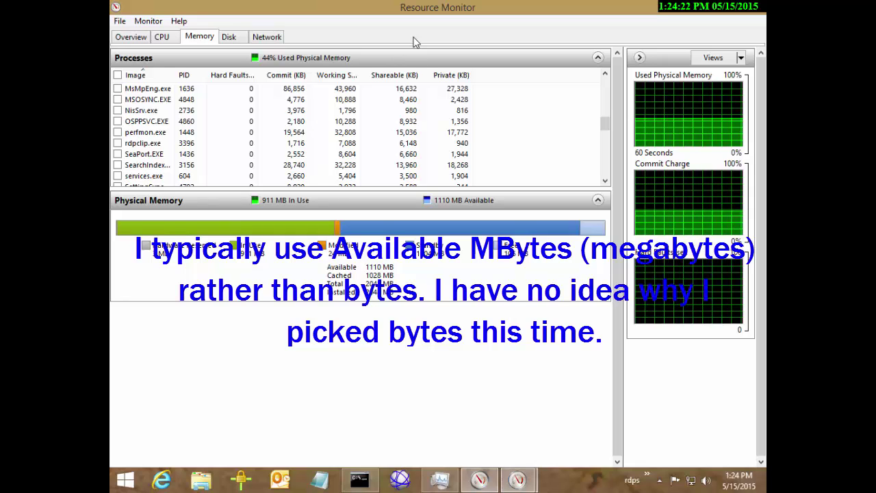
key("alt+Tab")
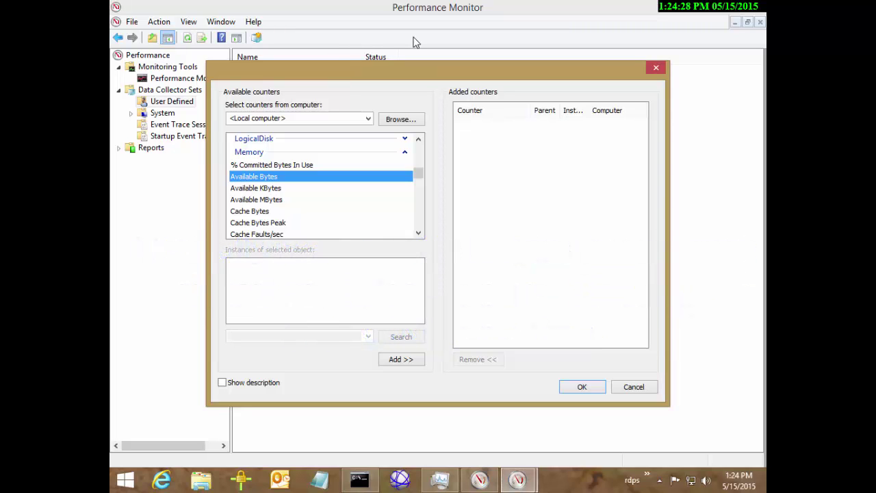
key("alt+a")
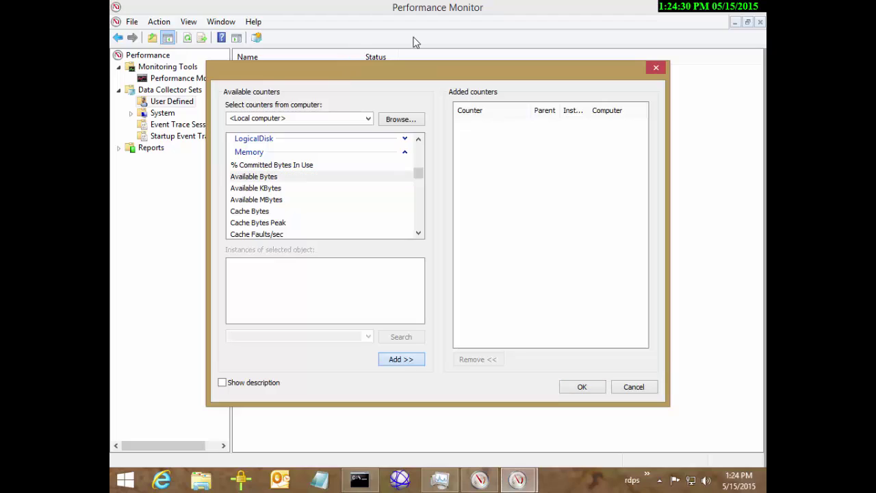
Add the Memory counters % Committed Bytes In Use, Commit Limit and Committed Bytes to the data collector set
key("shift+Tab")
key("Up")
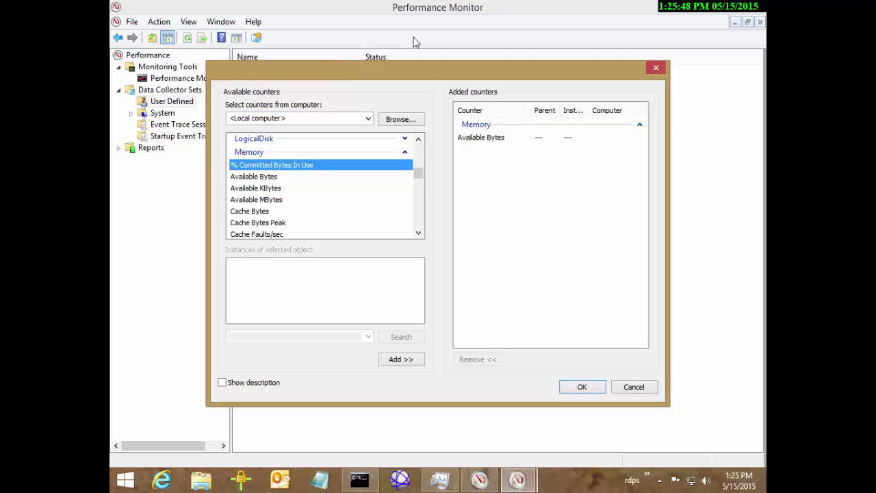
scroll(413, 42, "down", 2)
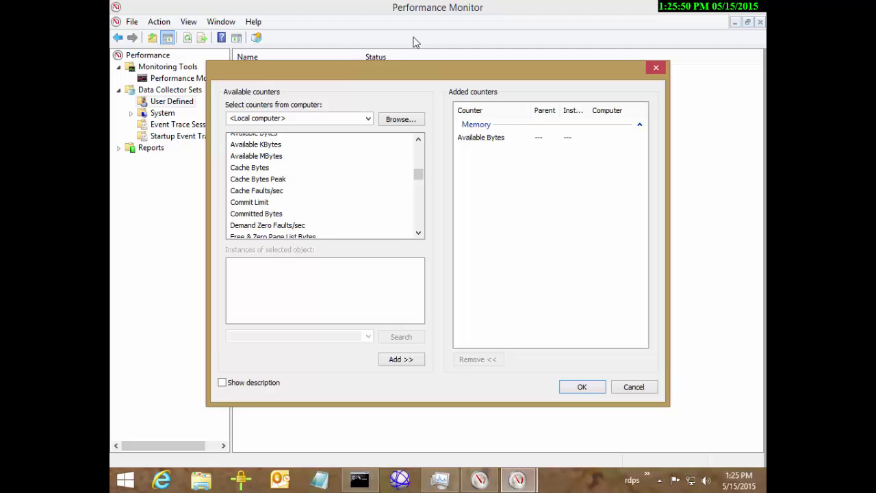
key("c")
key("o")
key("shift+Down")
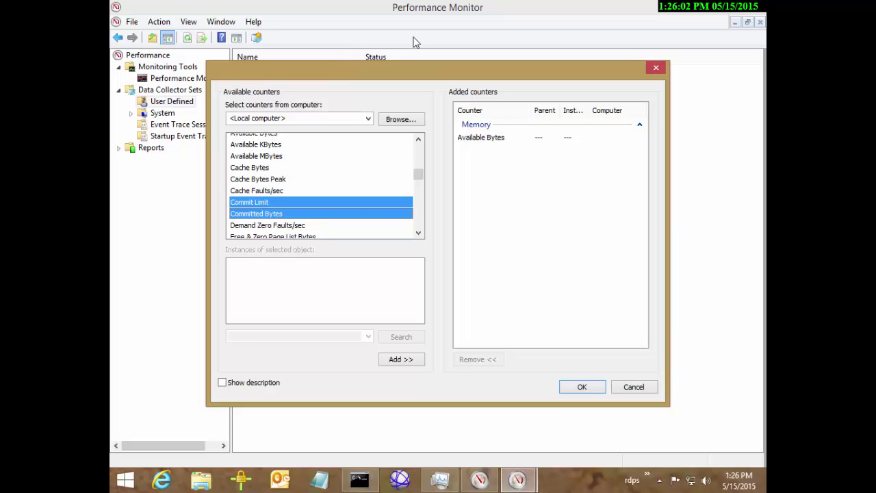
scroll(414, 42, "up", 2)
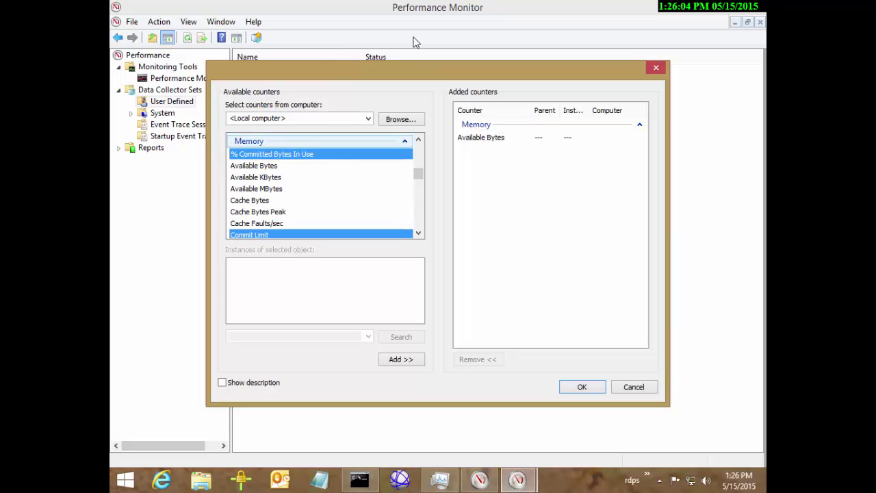
key("shift+Down")
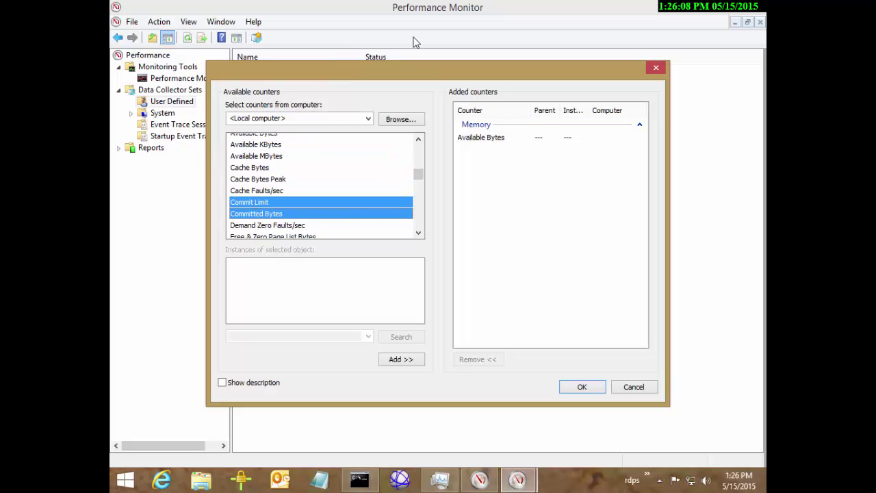
key("alt+a")
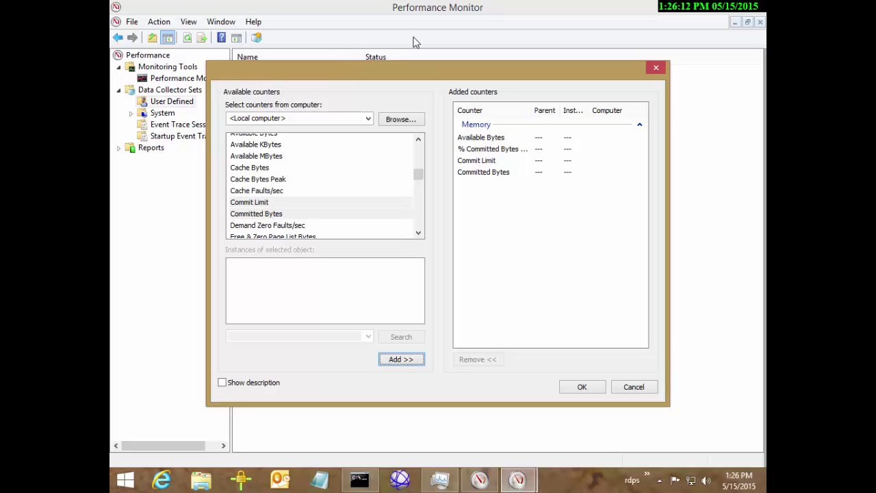
Widen the Counter column of the added counters to fit the full names, and review the % Committed Bytes In Use and Commit Limit entries
key("Tab")
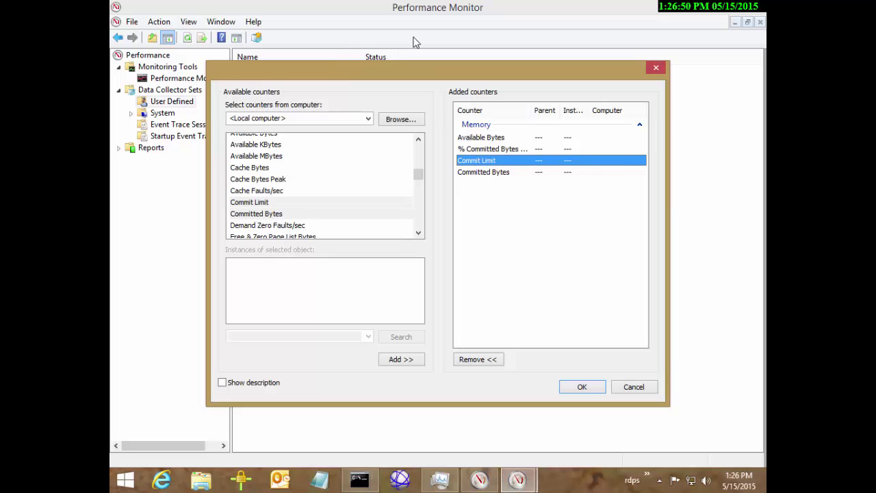
key("Up")
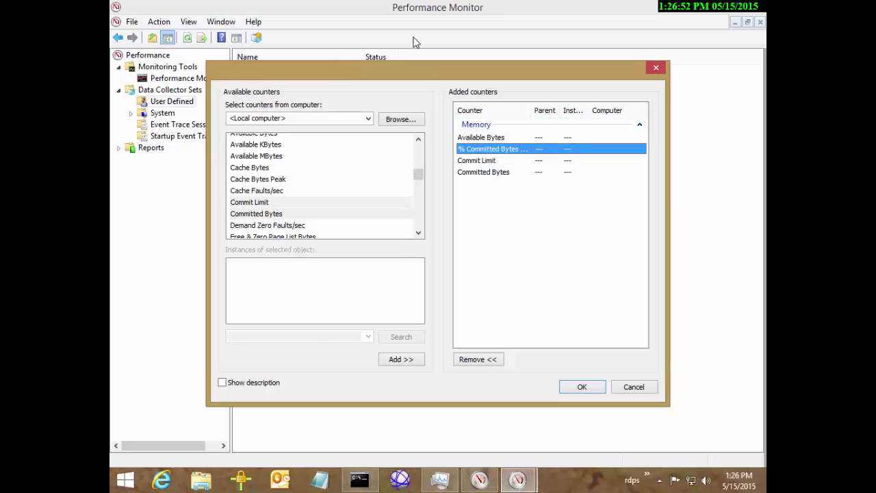
key("ctrl+plus")
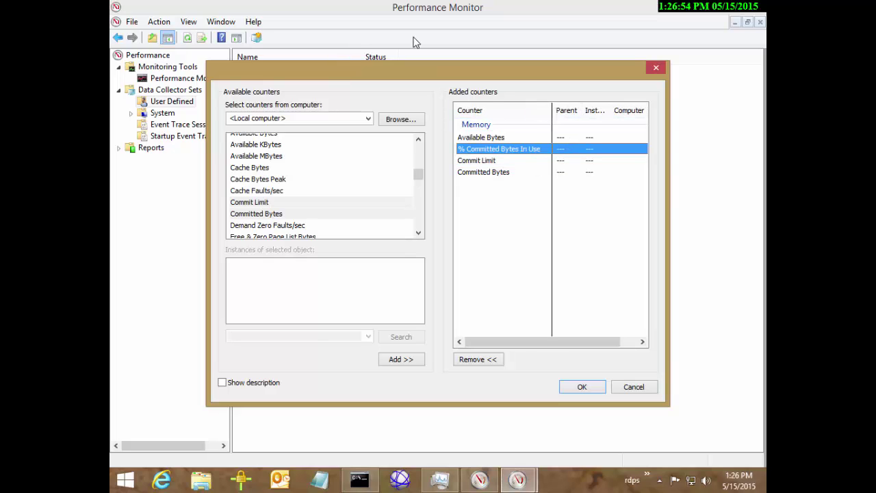
key("Down")
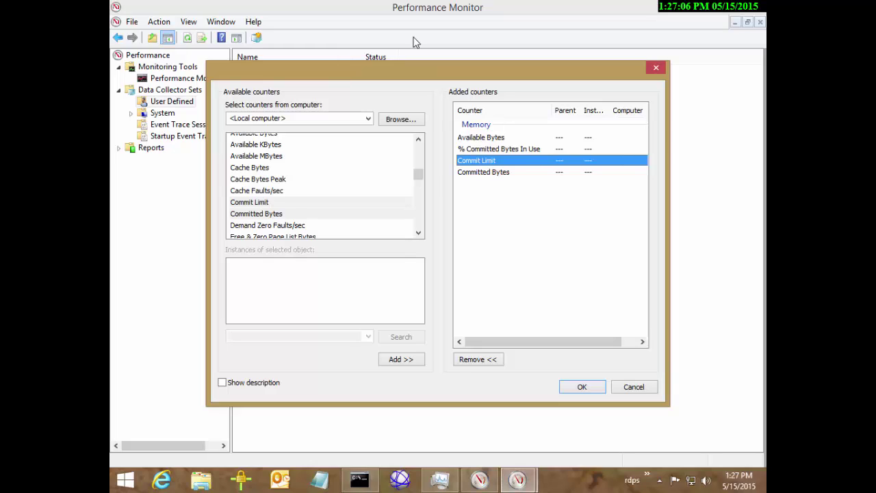
key("Up")
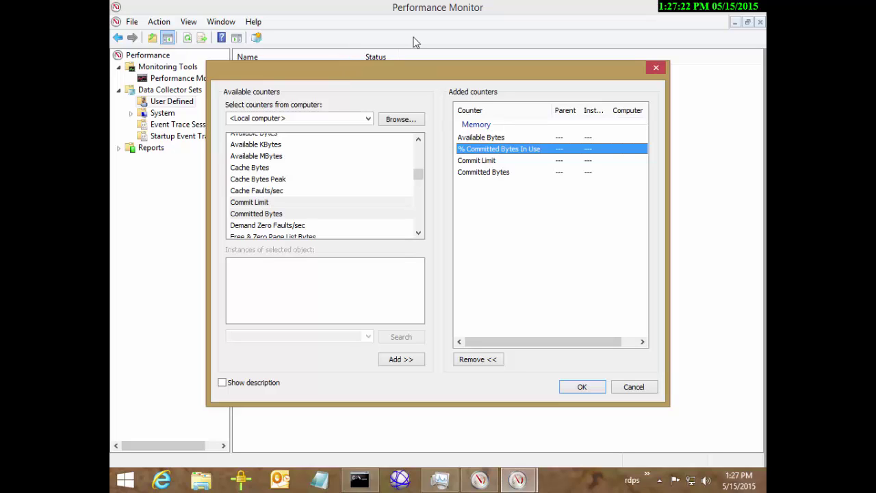
Select the Pages/sec counter of the Memory object among the available counters
left_click(256, 156)
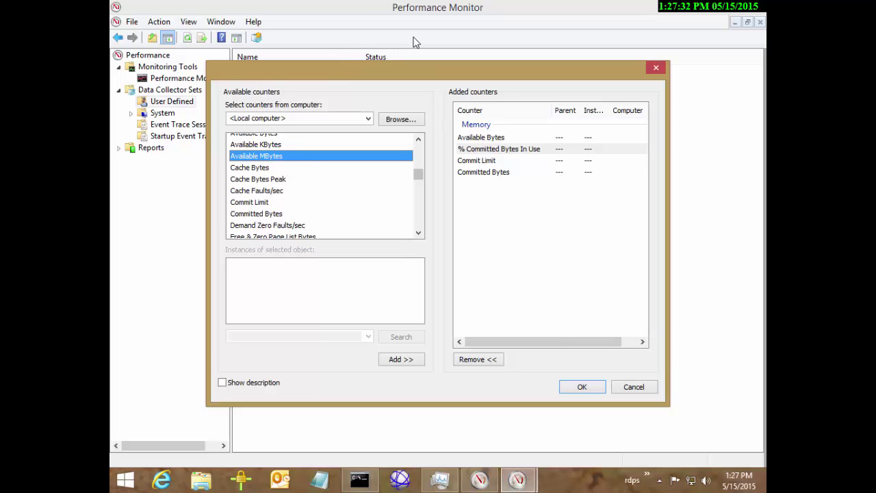
left_click(418, 232)
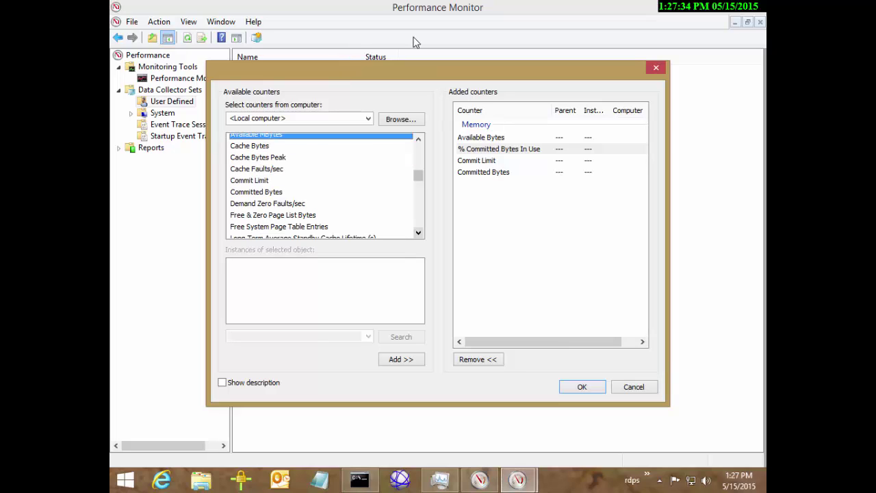
left_click(418, 232)
left_click(418, 233)
left_click(419, 233)
left_click(418, 233)
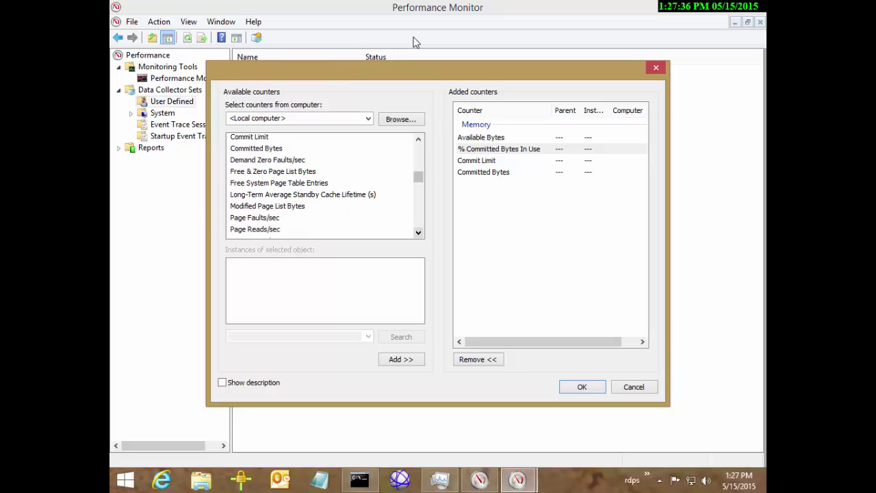
left_click(419, 233)
left_click(418, 233)
left_click(418, 233)
left_click(418, 233)
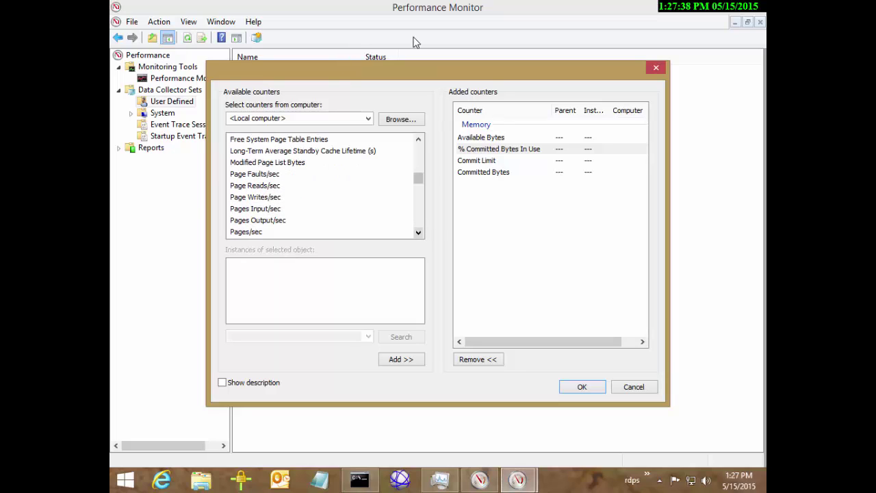
left_click(418, 232)
left_click(418, 233)
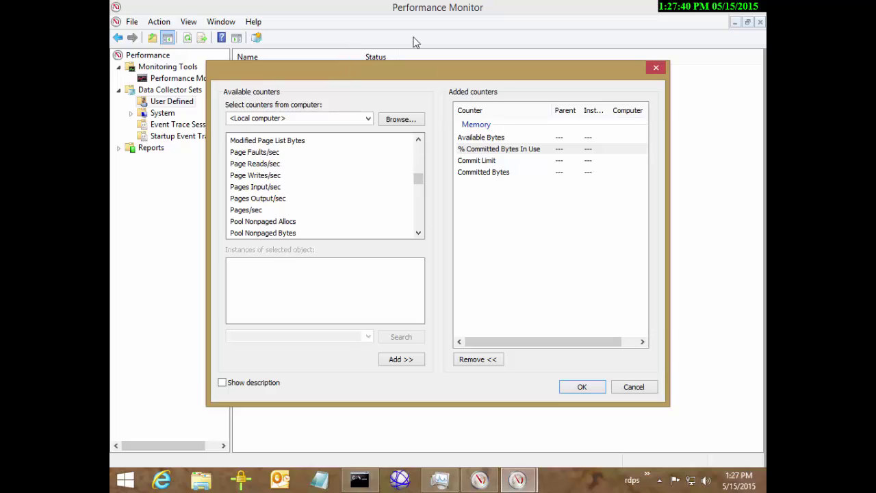
left_click(320, 209)
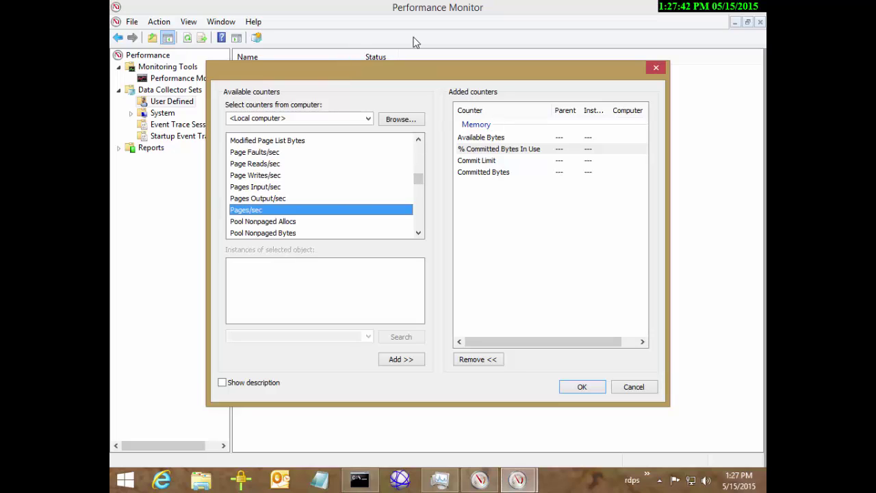
Look through the remaining Memory counters listed after Pages/sec, keeping Pages/sec selected
left_click(418, 233)
left_click(419, 232)
left_click(418, 233)
left_click(418, 233)
left_click(418, 233)
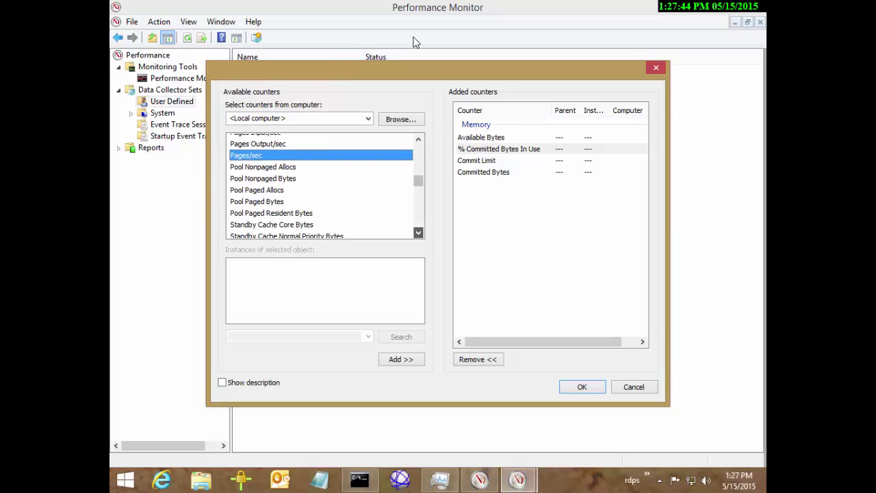
left_click(418, 233)
left_click(418, 233)
left_click(418, 233)
left_click(418, 233)
left_click(418, 233)
left_click(418, 233)
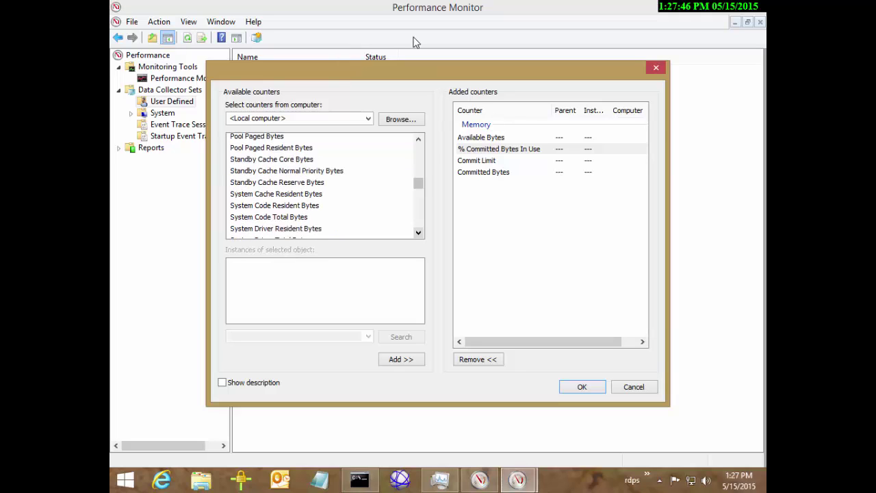
left_click(418, 232)
left_click(418, 233)
left_click(418, 233)
left_click(418, 232)
left_click(419, 233)
left_click(418, 233)
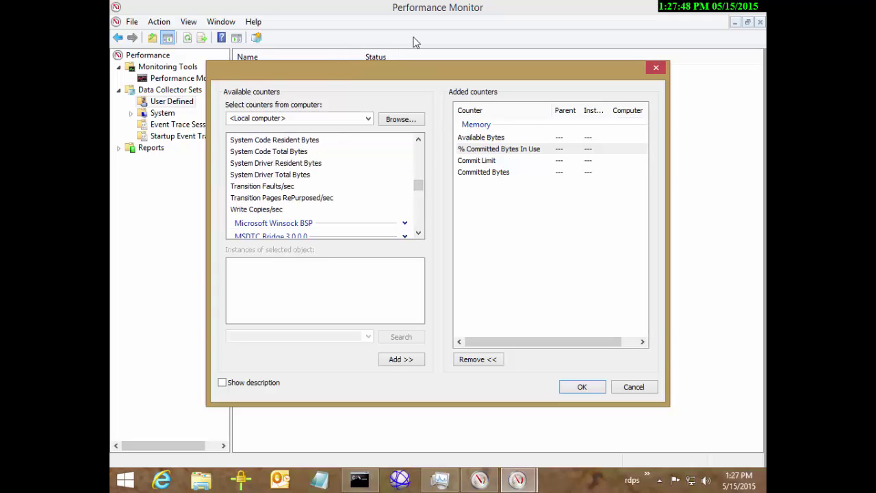
scroll(322, 186, "up", 6)
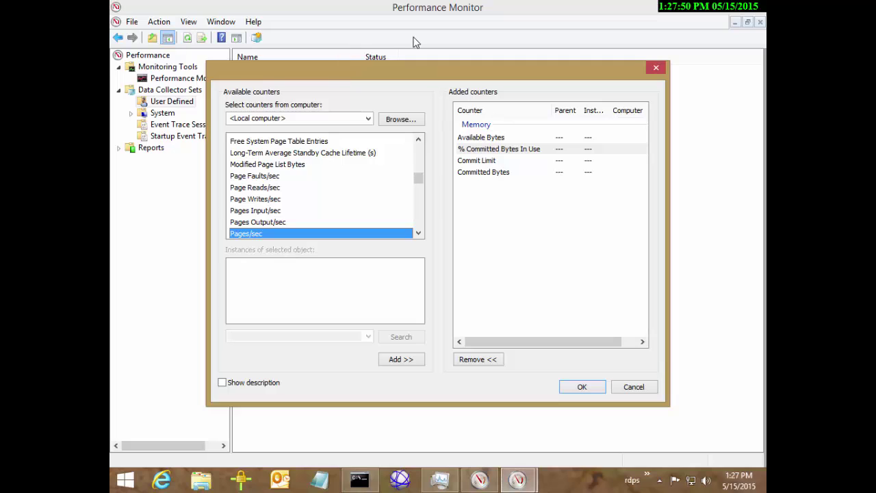
left_click(418, 233)
left_click(418, 233)
left_click(419, 233)
left_click(418, 233)
left_click(418, 232)
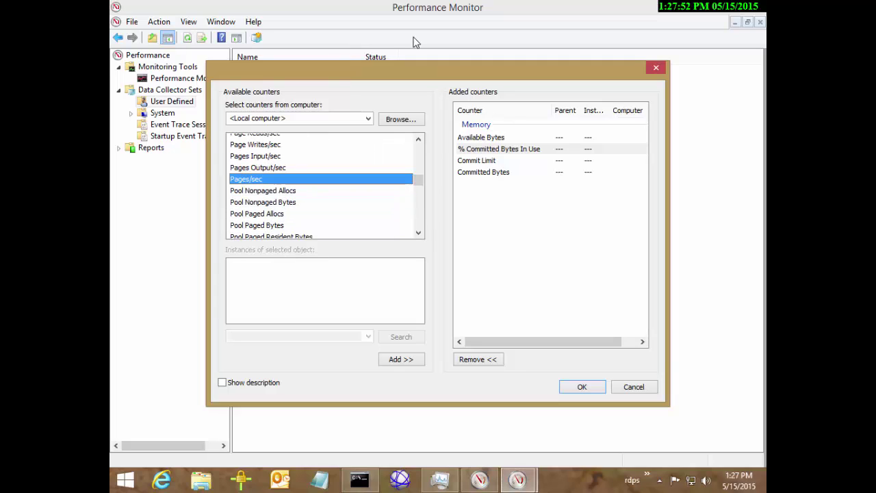
Add the selected Pages/sec counter to the data collector set and collapse the Memory object
left_click(418, 139)
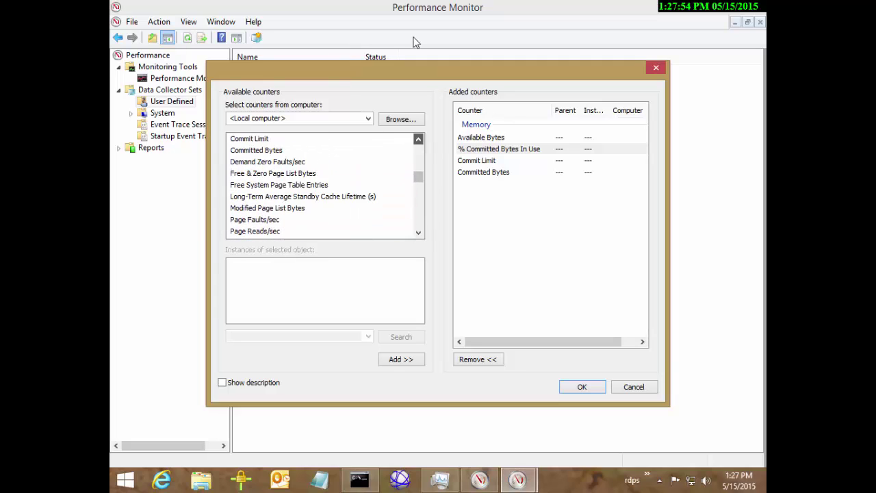
left_click(418, 139)
left_click(418, 139)
left_click(418, 139)
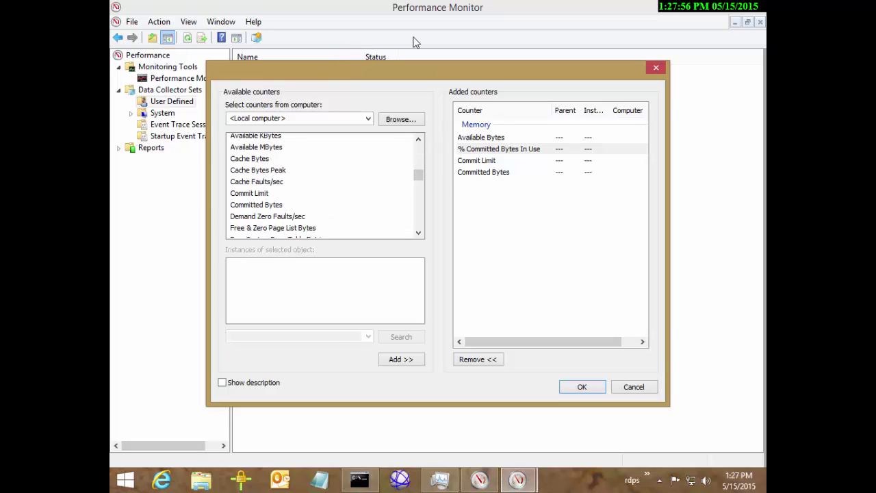
left_click(401, 359)
left_click(418, 139)
left_click(418, 139)
left_click(418, 139)
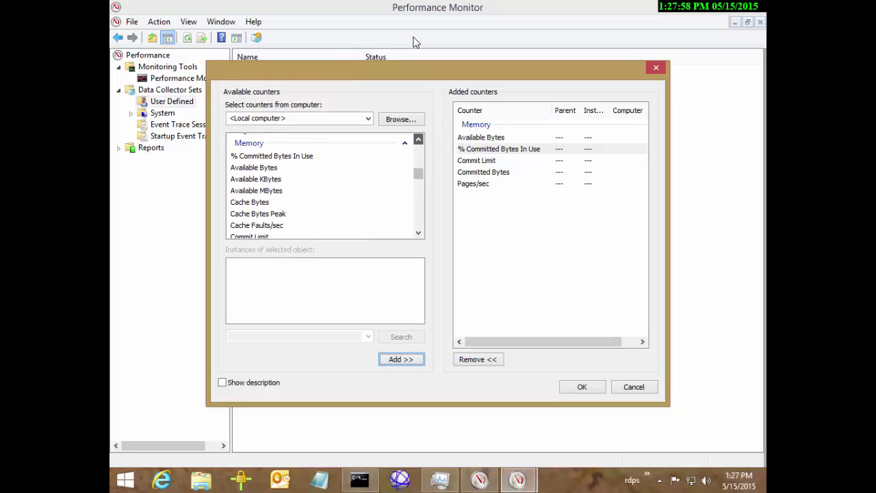
left_click(418, 139)
left_click(405, 154)
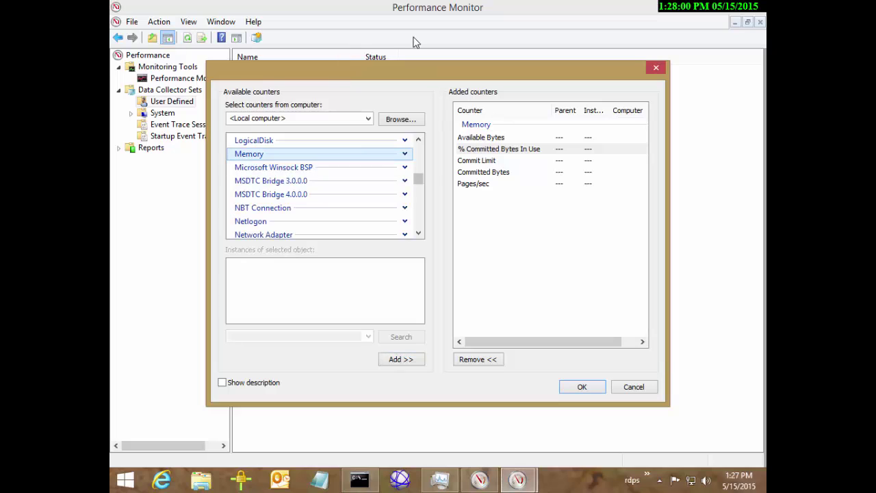
Find the Paging File object among the available counters and expand it
scroll(322, 185, "up", 3)
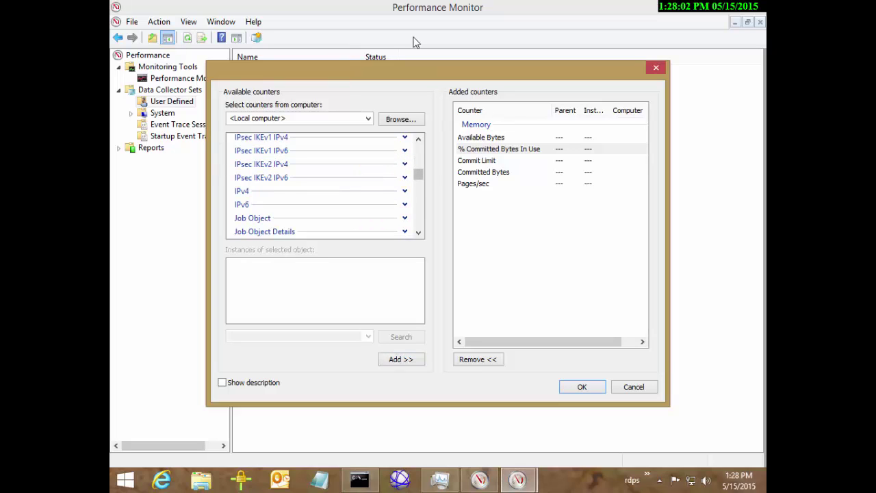
scroll(322, 185, "up", 9)
scroll(322, 185, "up", 7)
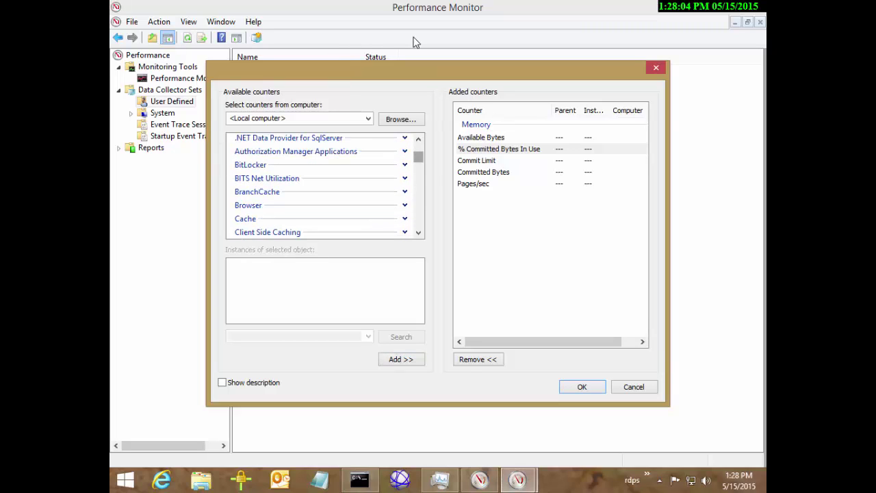
scroll(322, 185, "down", 10)
scroll(414, 43, "down", 10)
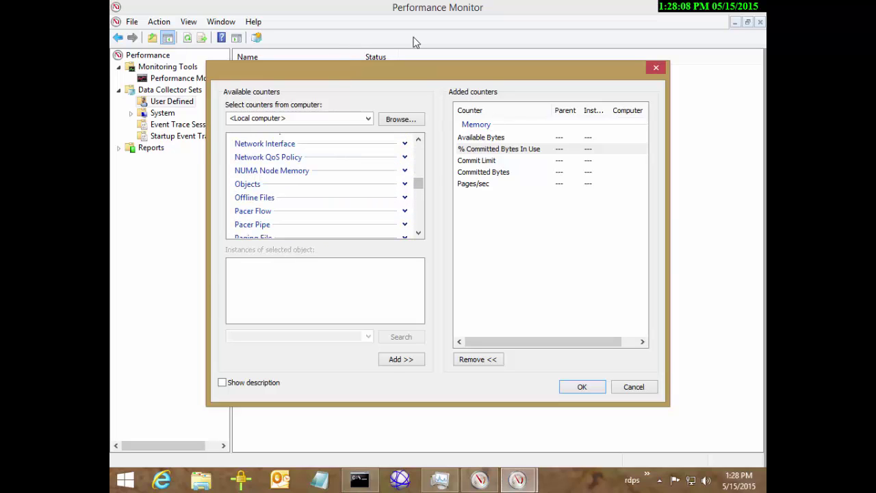
scroll(414, 43, "down", 2)
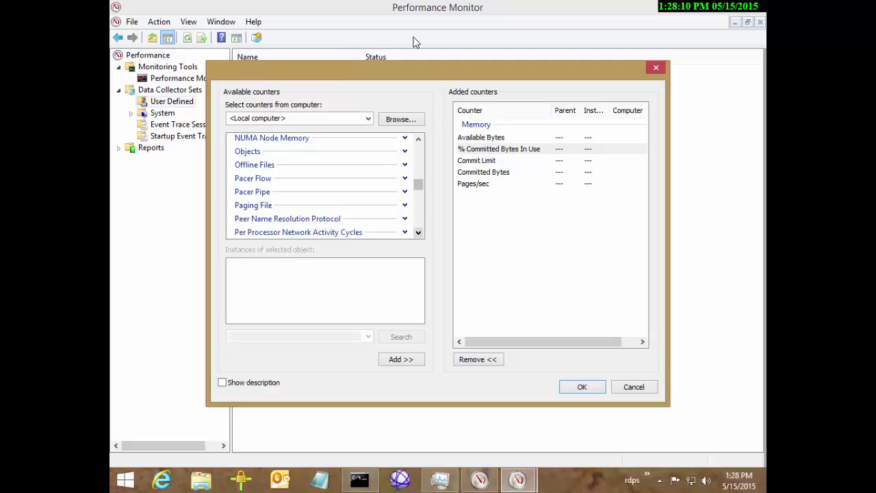
left_click(254, 205)
left_click(404, 205)
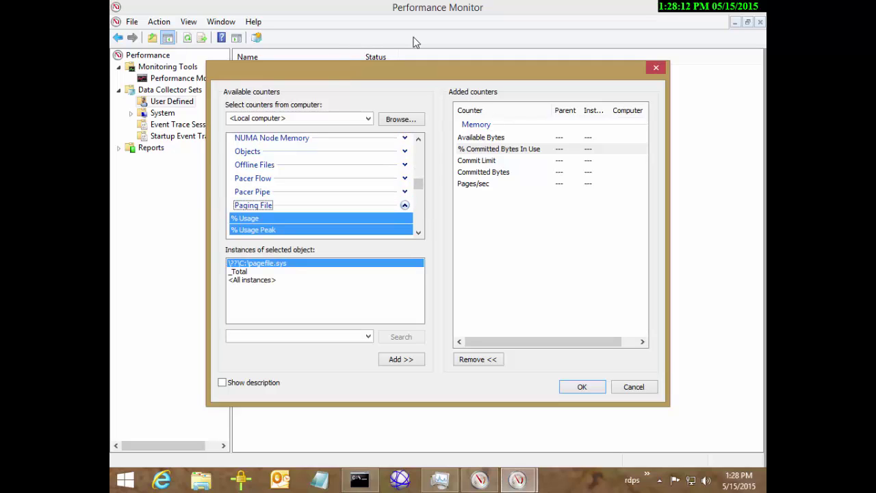
Add only the Paging File % Usage counter for the C: pagefile.sys instance, and widen the Instance column of the added counters
scroll(322, 213, "down", 3)
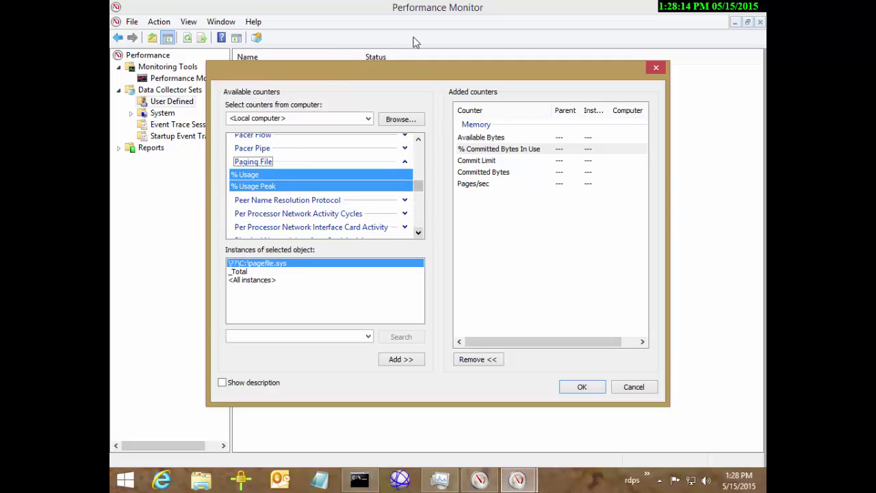
left_click(245, 174)
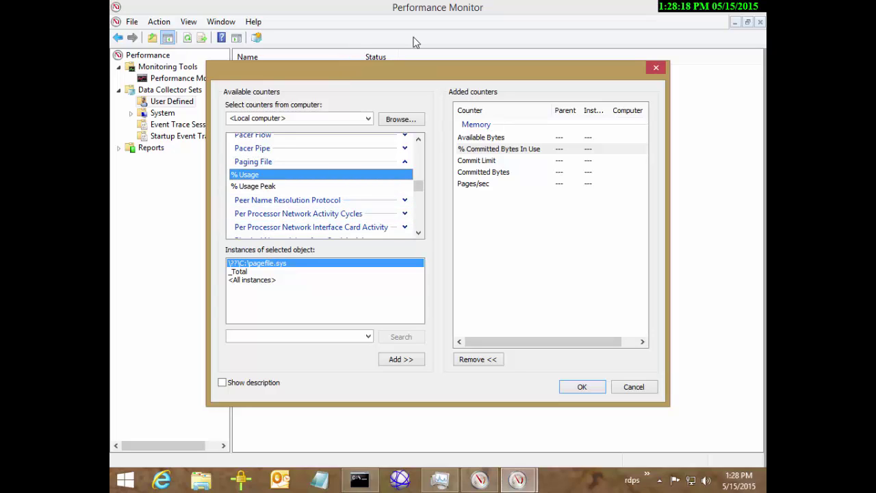
left_click(245, 175, "ctrl")
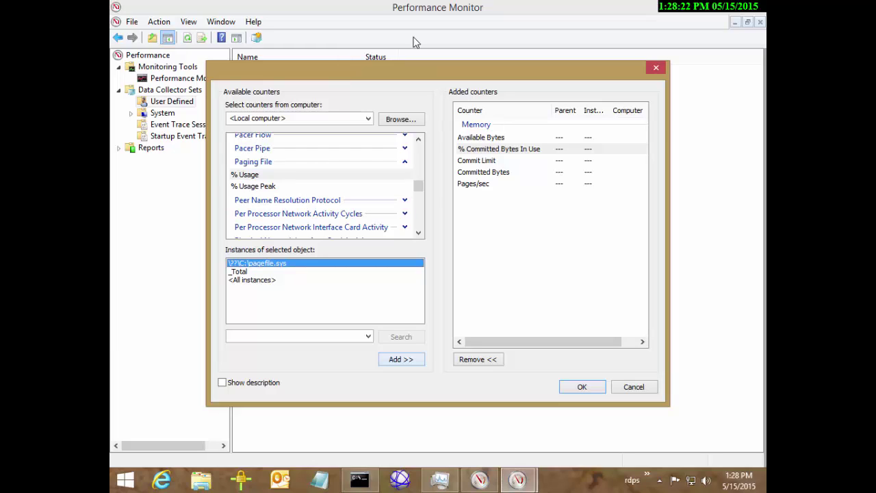
key("alt+a")
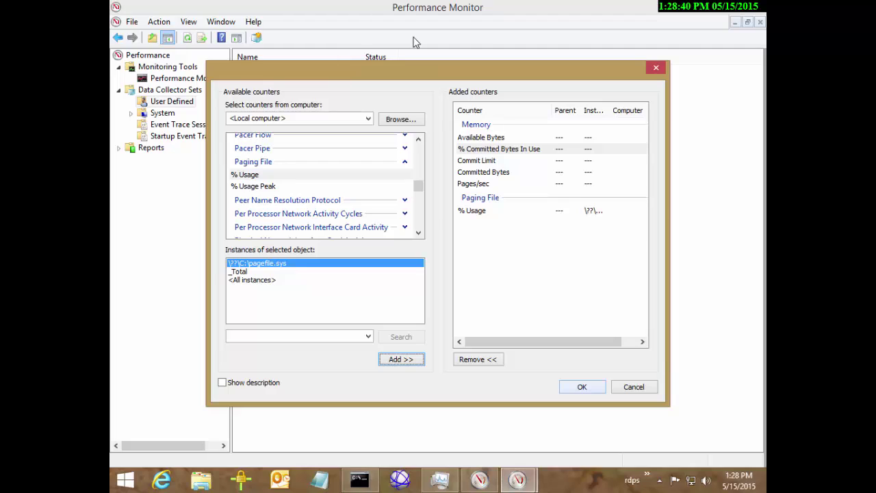
key("Tab")
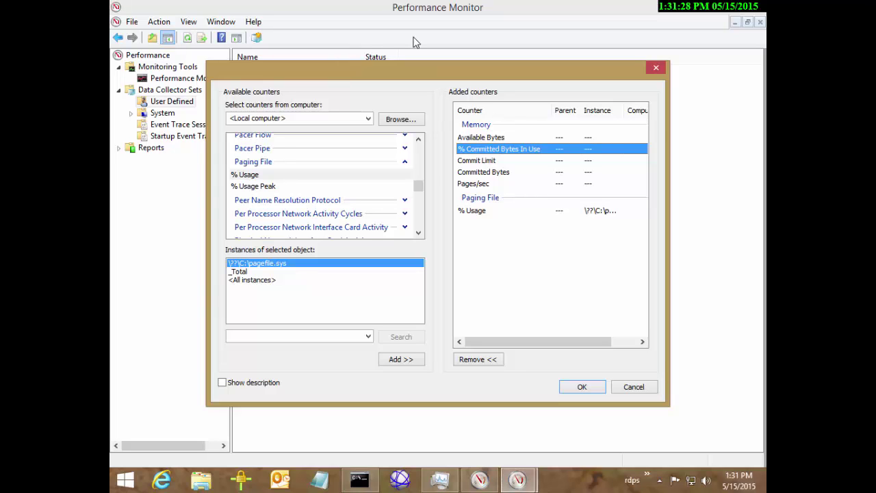
Check the physical memory and commit charge in Resource Monitor, and collapse the Paging File object back in Performance Monitor
key("alt+Tab")
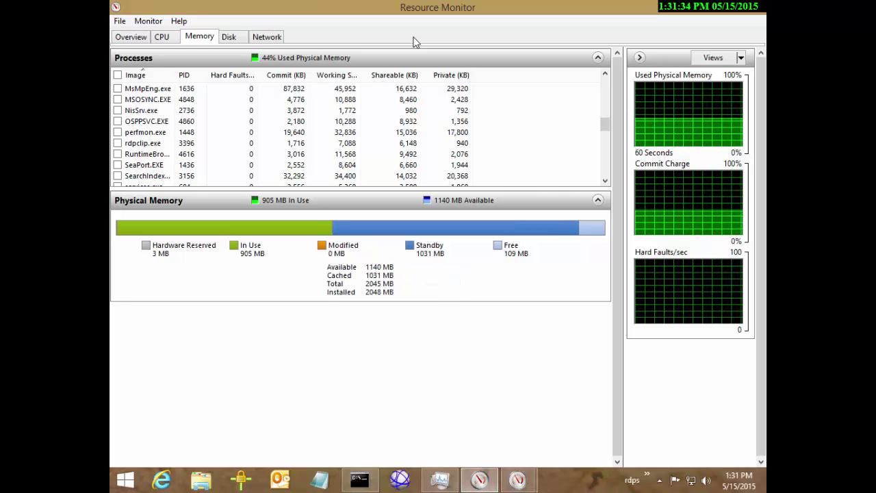
key("alt+Tab")
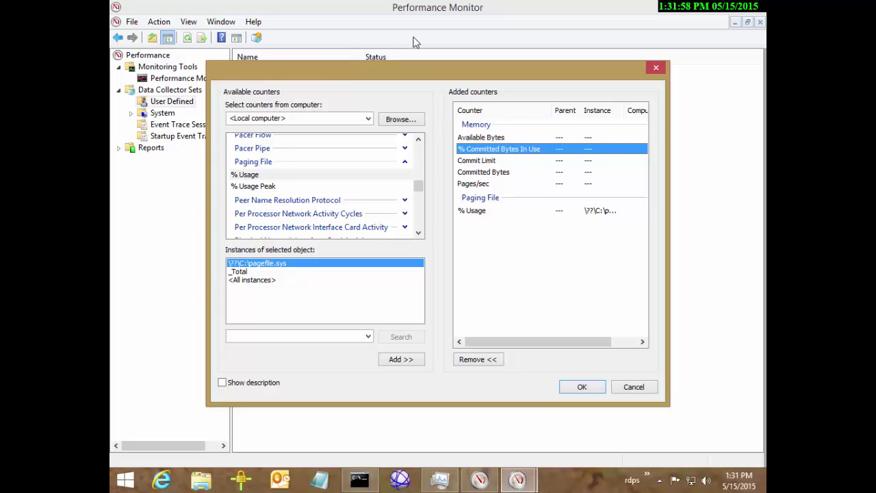
key("alt+Tab")
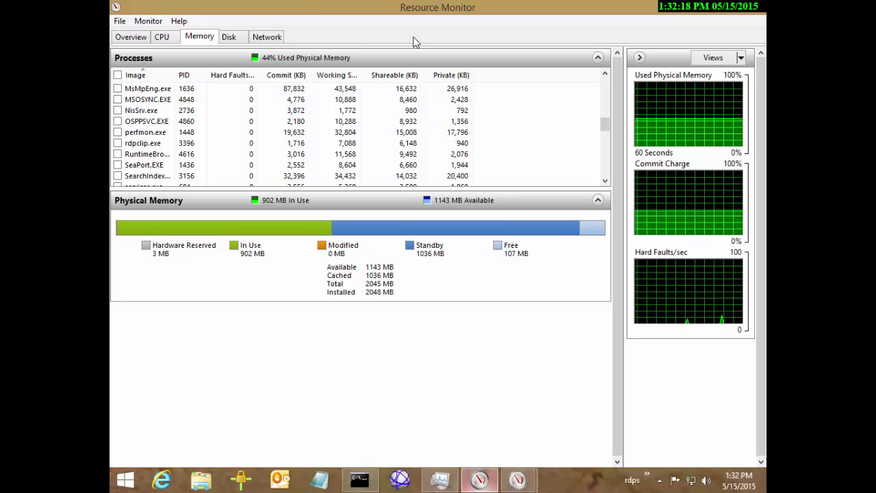
key("alt+Tab")
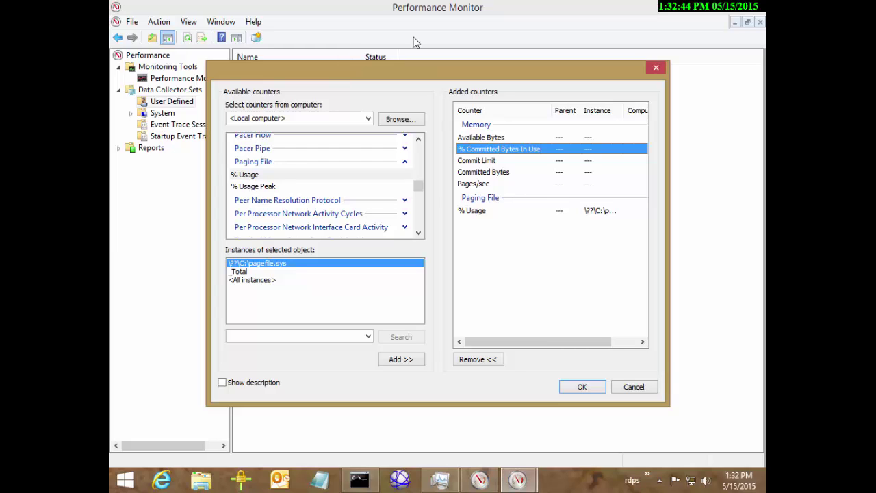
left_click(405, 161)
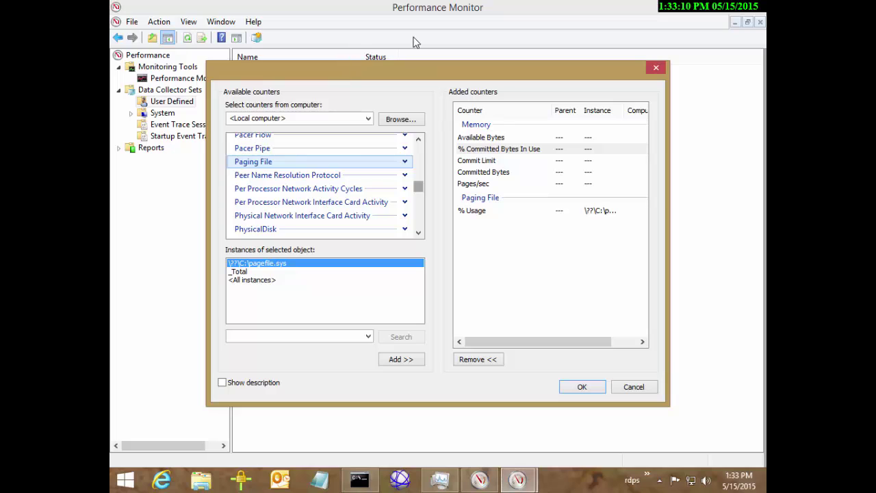
Find the Process object among the available counters and expand its counter list
scroll(414, 43, "up", 3)
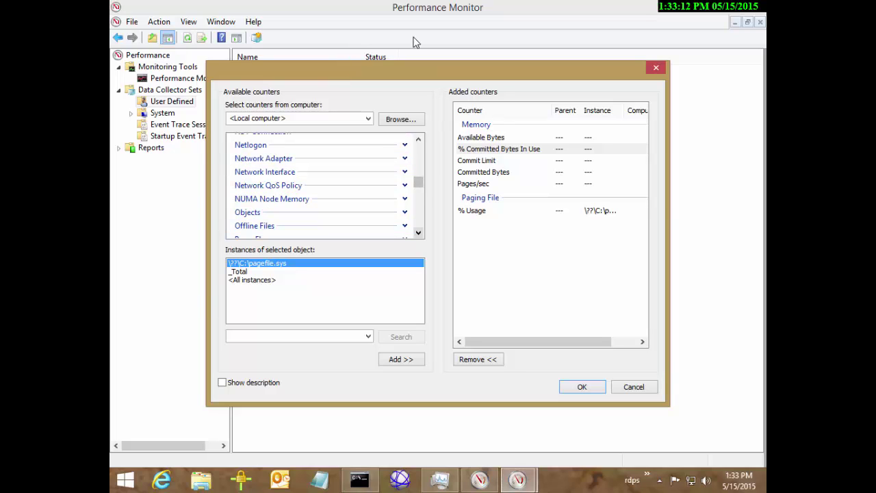
scroll(413, 42, "down", 3)
scroll(413, 42, "down", 1)
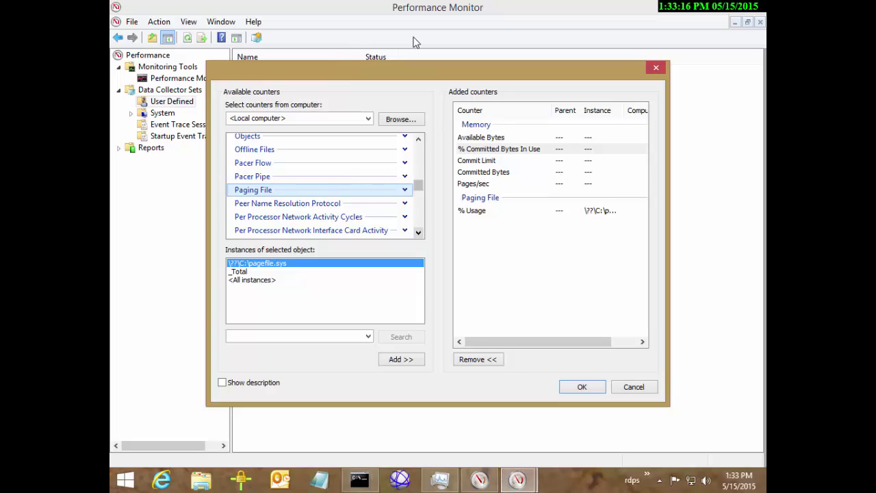
scroll(414, 43, "down", 4)
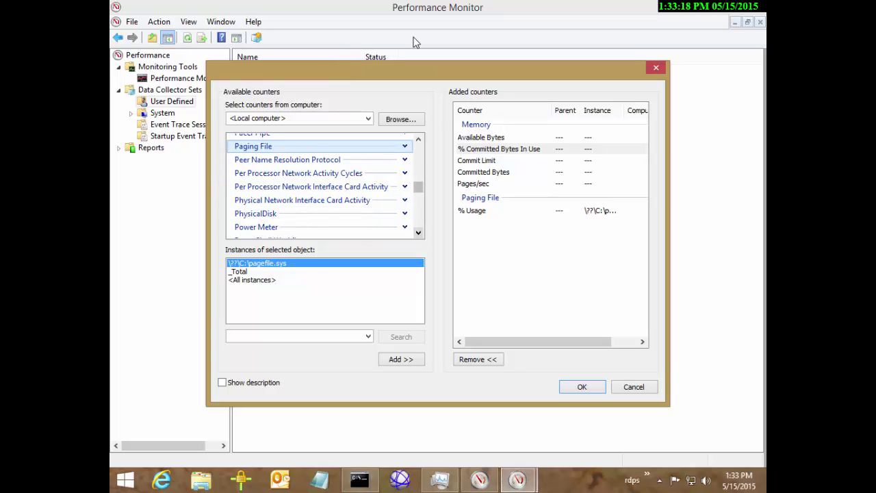
scroll(414, 42, "down", 1)
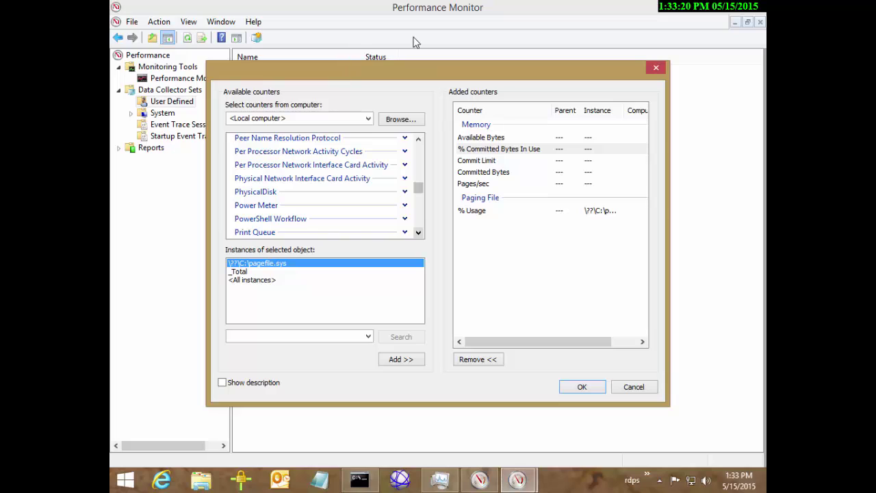
scroll(414, 43, "down", 2)
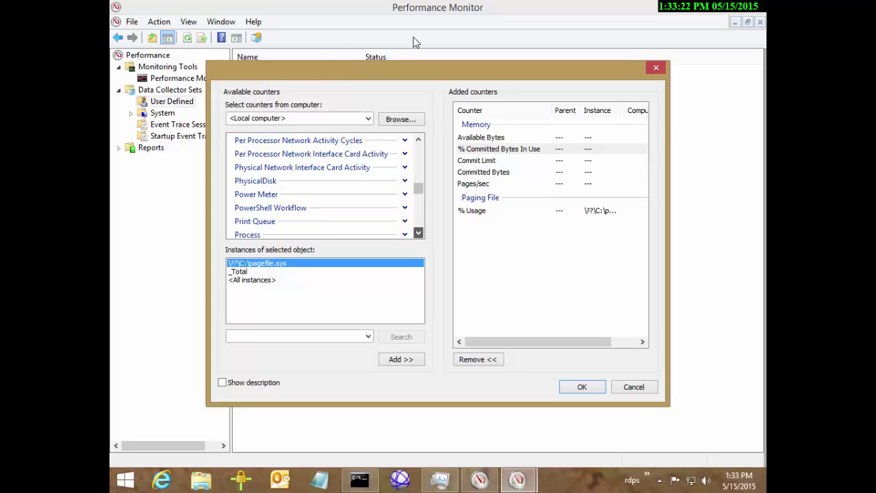
left_click(247, 213)
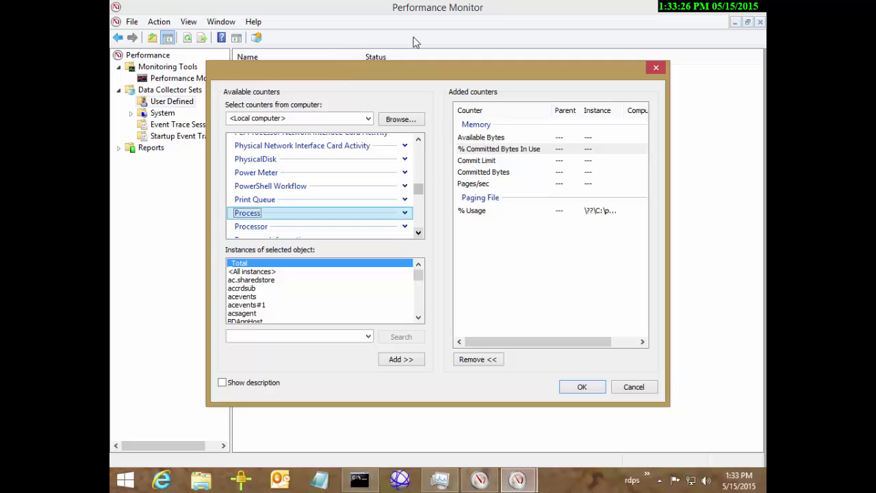
scroll(413, 42, "down", 2)
left_click(404, 180)
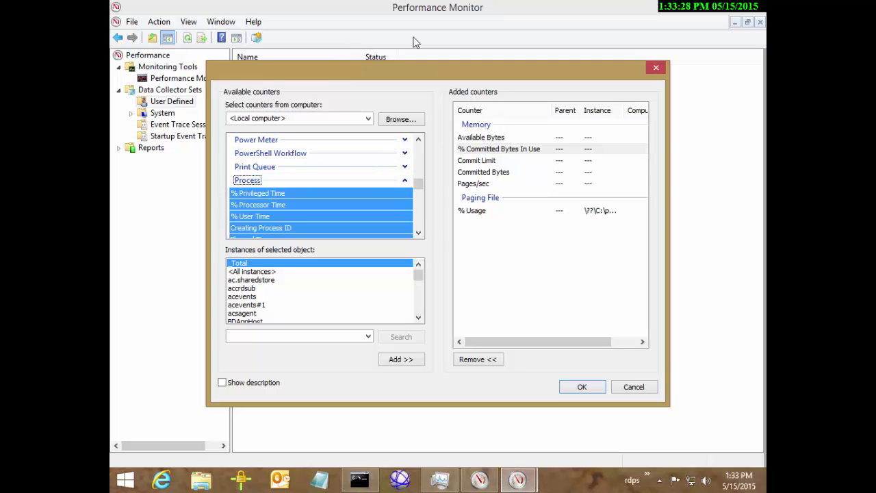
Add the Process object's Private Bytes and Working Set counters for all instances
left_click(258, 205)
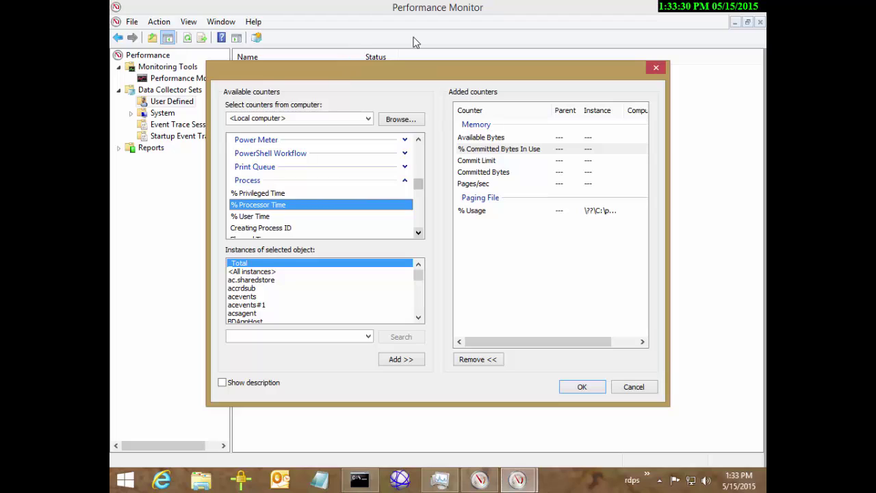
scroll(413, 42, "down", 2)
scroll(414, 43, "down", 2)
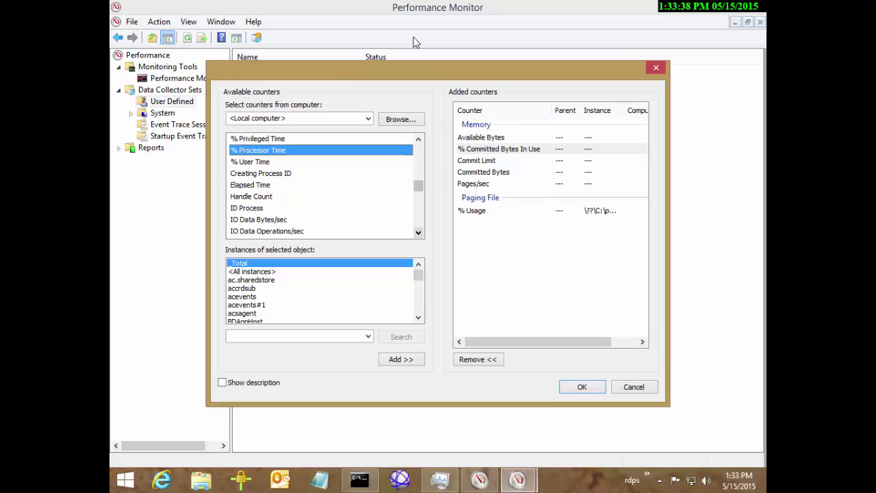
key("Up")
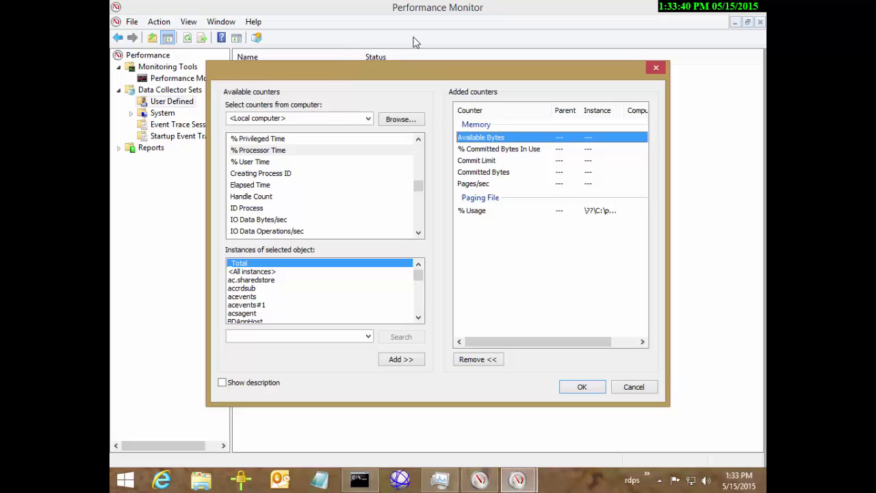
scroll(414, 43, "down", 6)
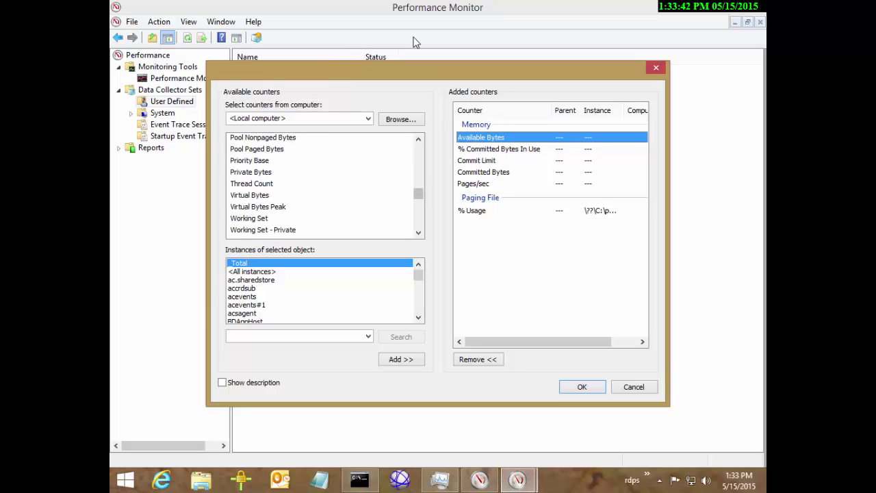
left_click(249, 218)
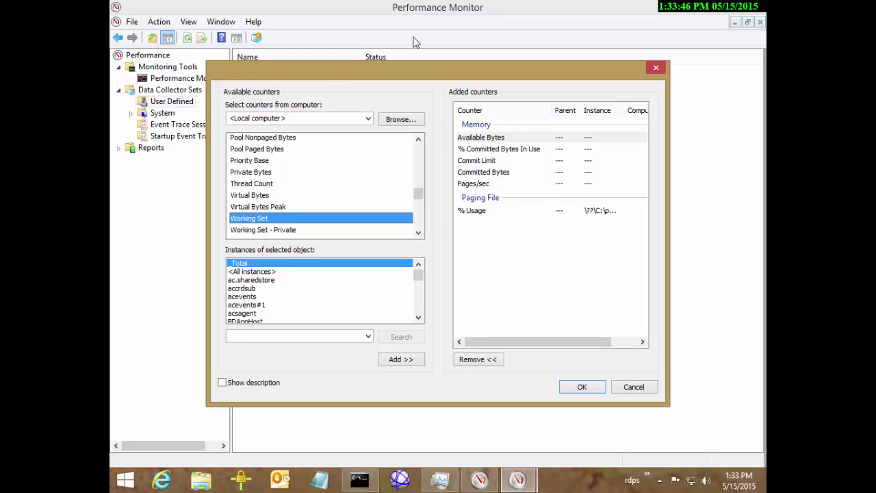
left_click(498, 149)
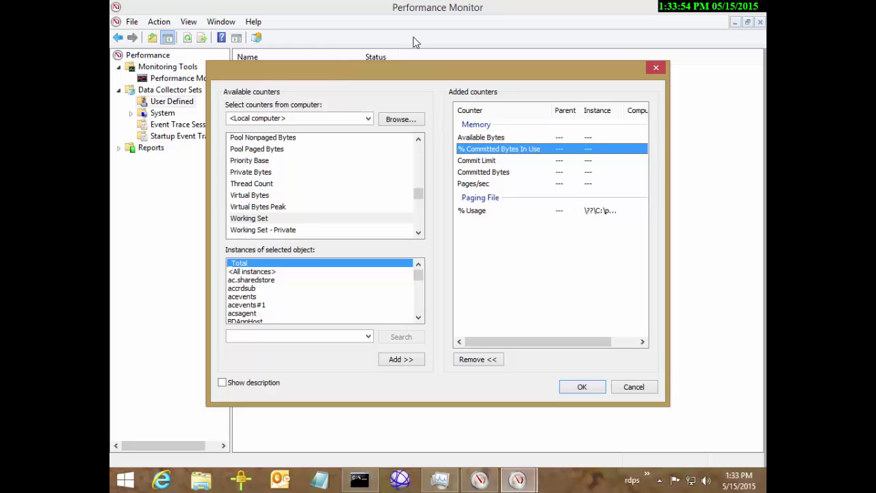
left_click(251, 172, "ctrl")
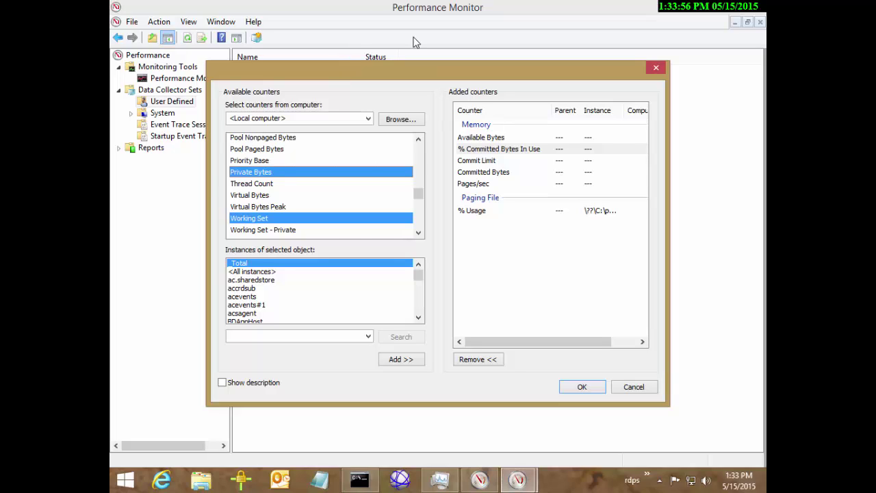
key("Tab")
key("Down")
key("alt+d")
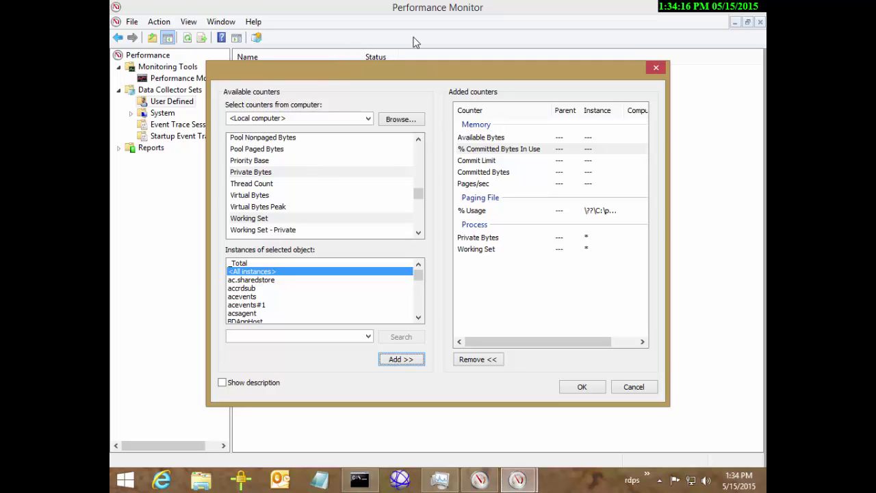
Accept the counters, set the sample interval to 5 seconds, and finish creating the data collector set with the default directory and Save and close
key("Return")
key("Tab")
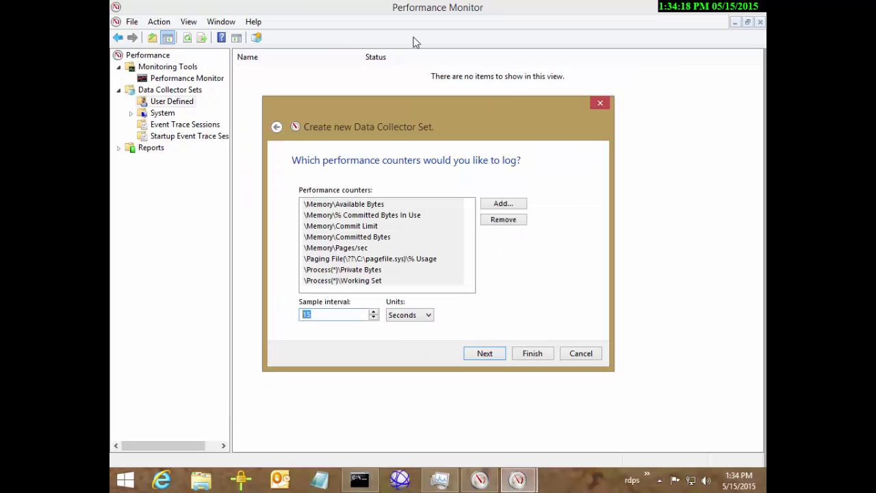
type("5")
key("Return")
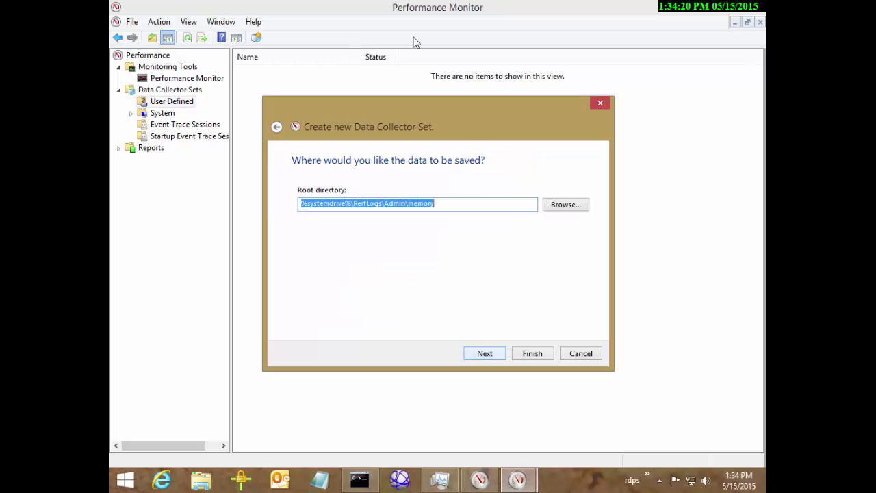
key("Return")
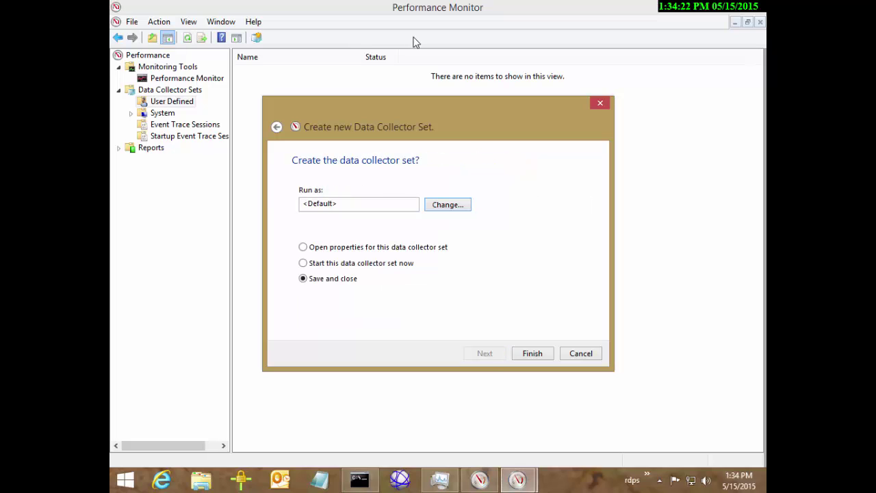
key("Return")
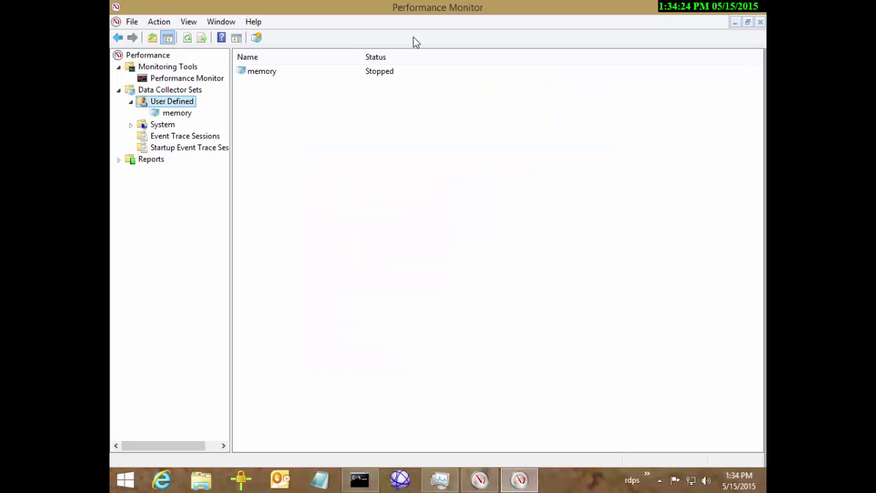
Start the user-defined memory data collector set
key("Down")
key("shift+F10")
key("Return")
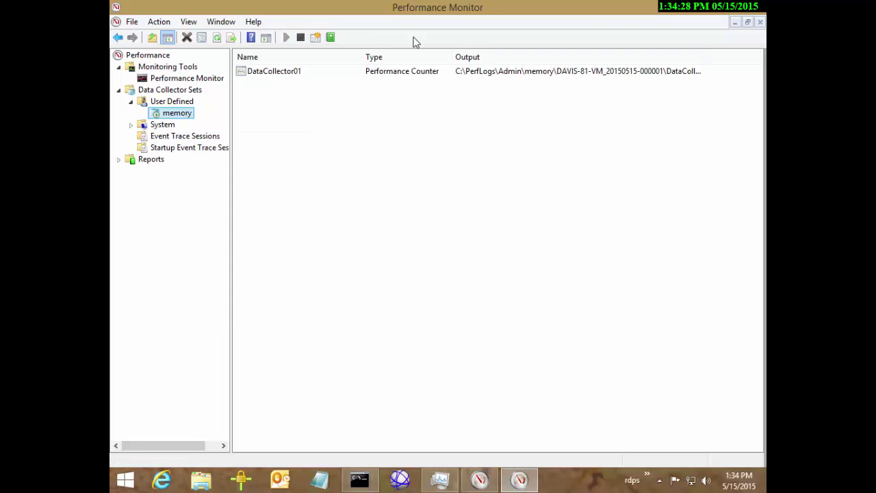
Bring up Resource Monitor's memory view and switch to the Command Prompt in front of it
key("alt+Tab")
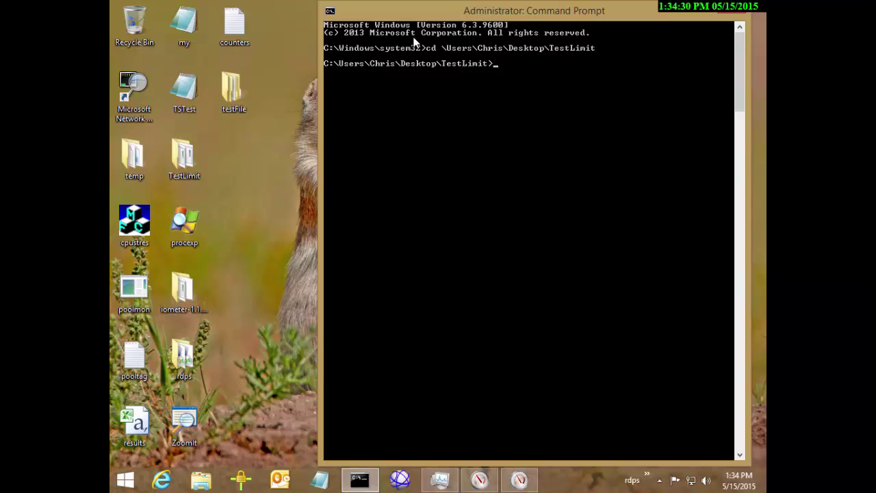
key("alt+Tab")
key("alt+Tab")
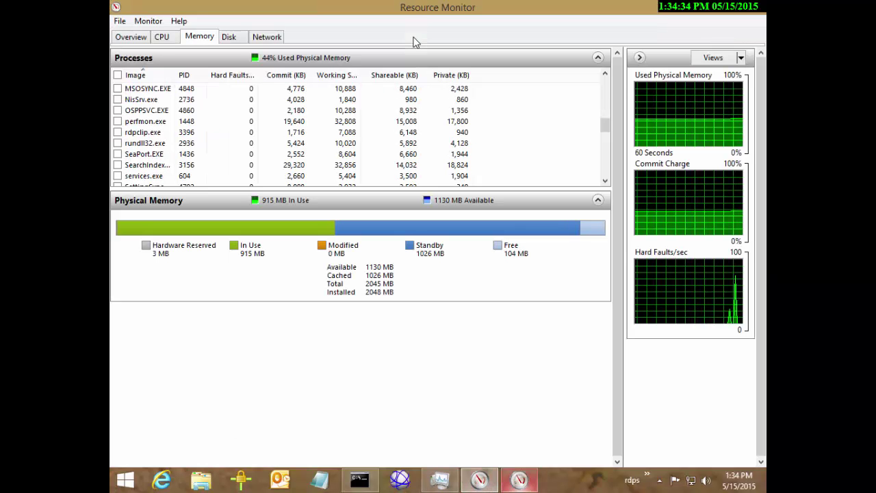
key("alt+Tab")
key("alt+Tab")
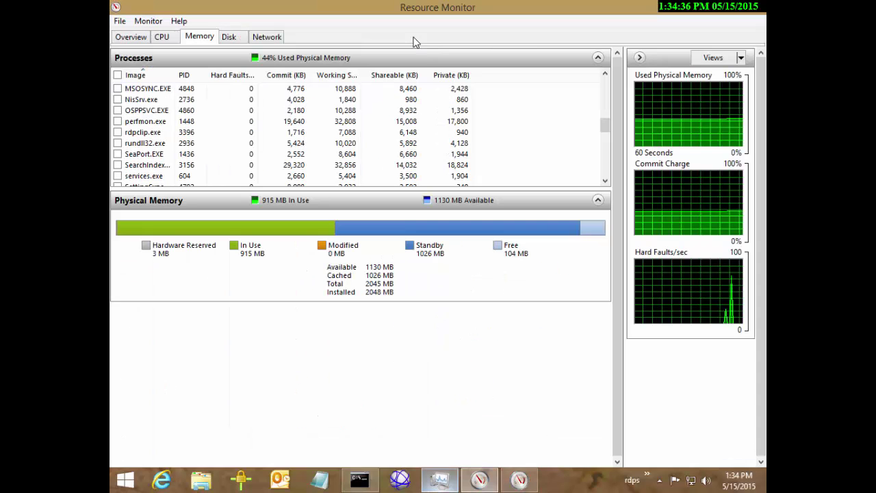
key("alt+Tab")
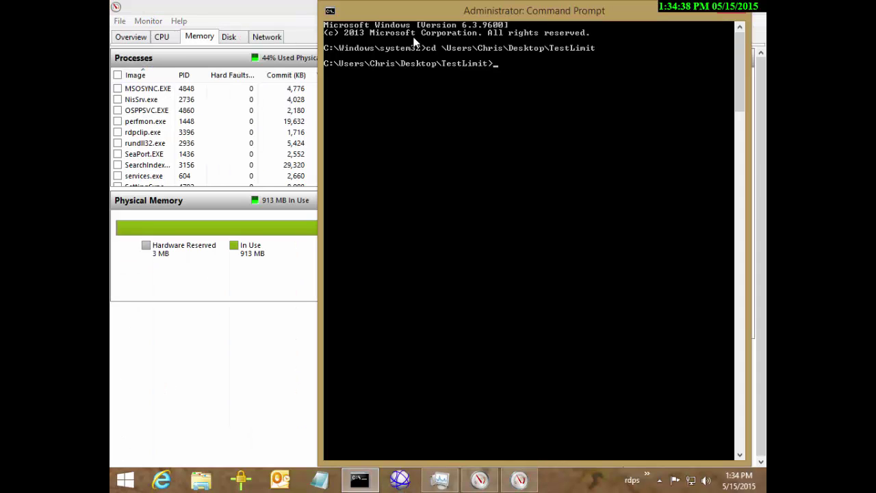
Display the usage help of Testlimit by running Testlimit.exe /? in the TestLimit folder
type("test")
key("Tab")
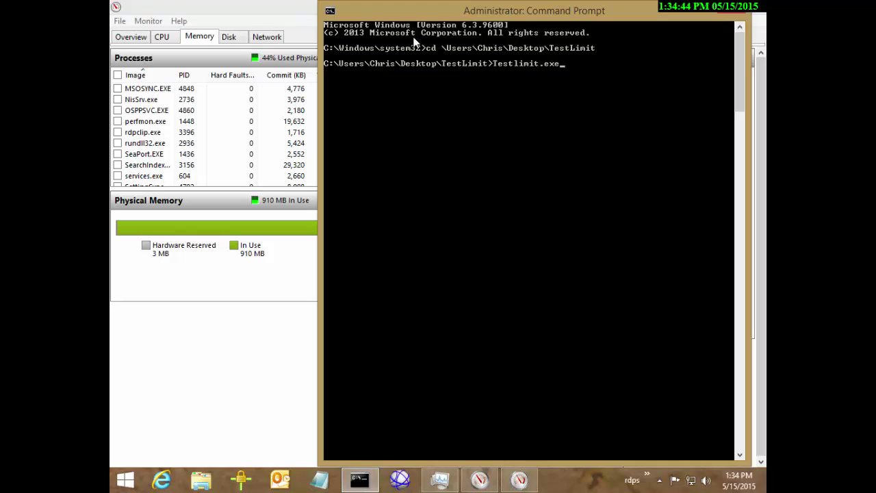
key("Tab")
key("Tab")
type("/?")
key("Return")
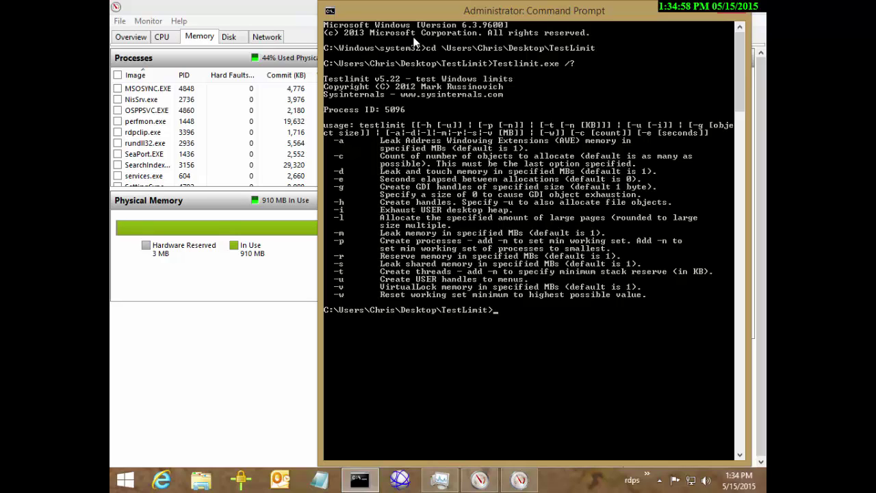
Mark the -e option in the Testlimit help, from the switch through the words "Seconds elapsed between"
key("alt+space")
key("e")
key("k")
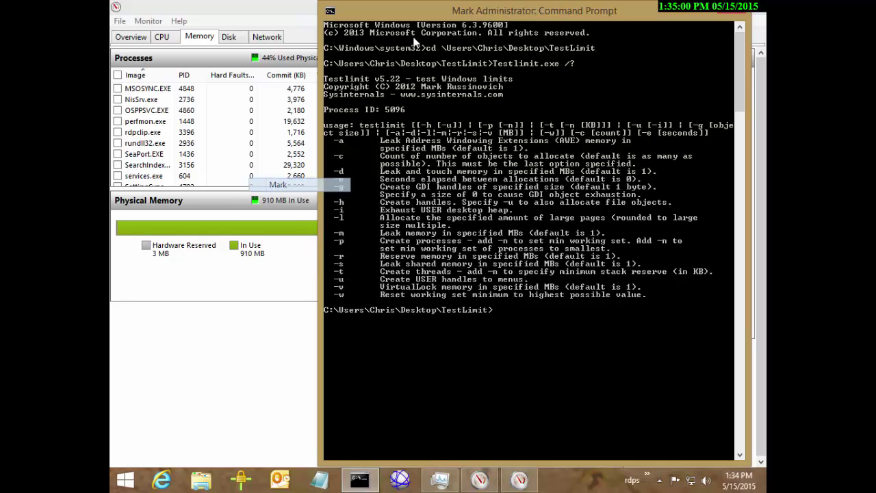
key("Down")
key("Down")
key("Down")
key("Down")
key("Down")
key("Down")
key("Down")
key("Down")
key("Down")
key("Down")
key("Down")
key("Down")
key("Down")
key("Down")
key("Down")
key("Down")
key("Down")
key("Down")
key("Down")
key("Down")
key("Right")
key("Right")
key("shift+Right")
key("shift+Right")
key("shift+Right")
key("shift+Right")
key("shift+Right")
key("shift+Right")
key("shift+Right")
key("shift+Right")
key("shift+Right")
key("shift+Right")
key("shift+Right")
key("shift+Right")
key("shift+Right")
key("shift+Right")
key("shift+Right")
key("shift+Right")
key("shift+Right")
key("shift+Right")
key("shift+Right")
key("shift+Right")
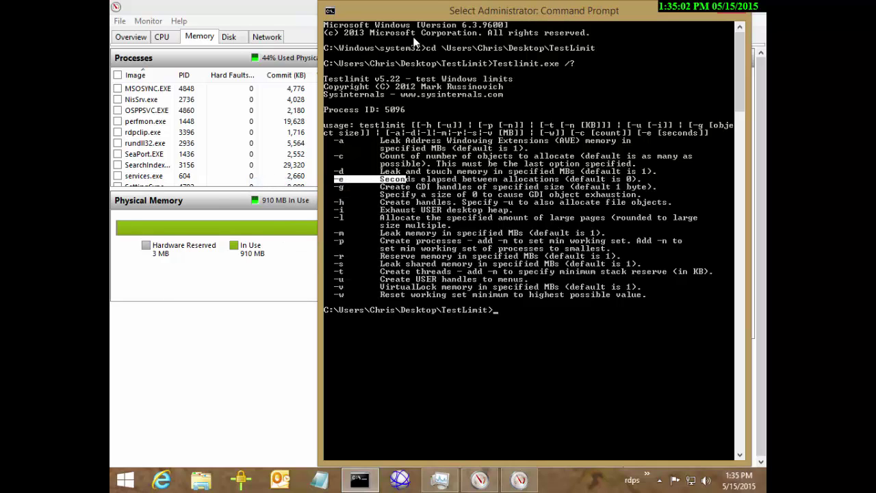
key("shift+Right")
key("shift+Right")
key("shift+Right")
key("shift+Right")
key("shift+Right")
key("shift+Right")
key("shift+Right")
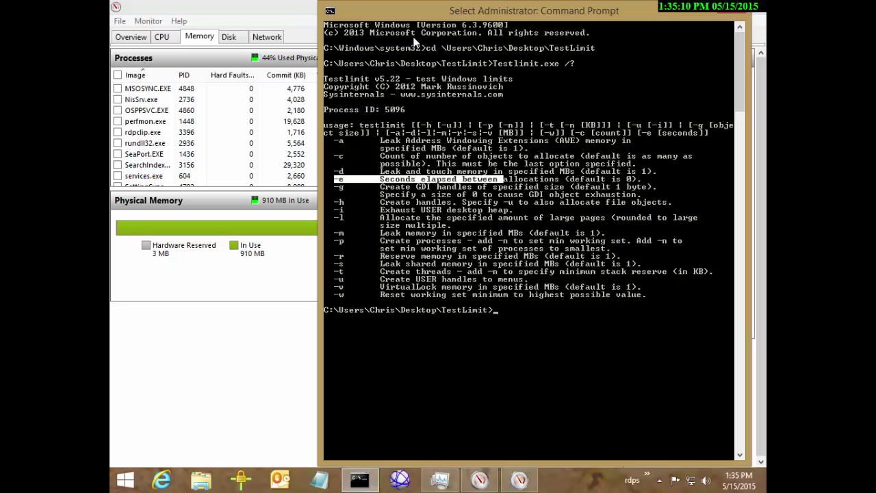
Mark the -v VirtualLock option in the Testlimit help and end the selection by copying it
key("Down")
key("Down")
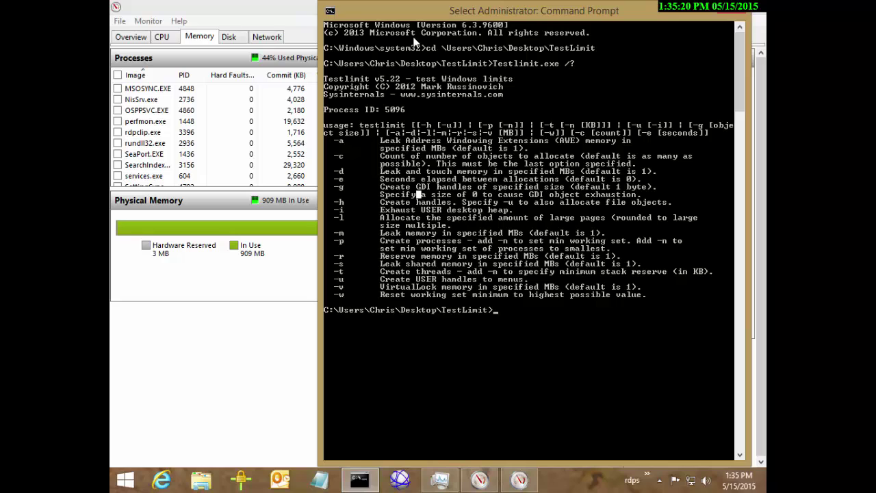
key("Down")
key("Down")
key("Down")
key("Down")
key("Down")
key("Down")
key("Down")
key("Down")
key("Down")
key("Down")
key("Down")
key("Down")
key("Left")
key("Left")
key("Left")
key("Left")
key("Left")
key("Left")
key("Left")
key("Left")
key("Left")
key("Left")
key("Left")
key("Left")
key("Left")
key("Left")
key("Left")
key("Left")
key("shift+Right")
key("shift+Right")
key("shift+Right")
key("shift+Right")
key("shift+Right")
key("shift+Right")
key("shift+Right")
key("shift+Right")
key("shift+Right")
key("shift+Right")
key("shift+Right")
key("shift+Right")
key("shift+Right")
key("shift+Right")
key("shift+Right")
key("shift+Right")
key("shift+Right")
key("shift+Right")
key("shift+Right")
key("shift+Right")
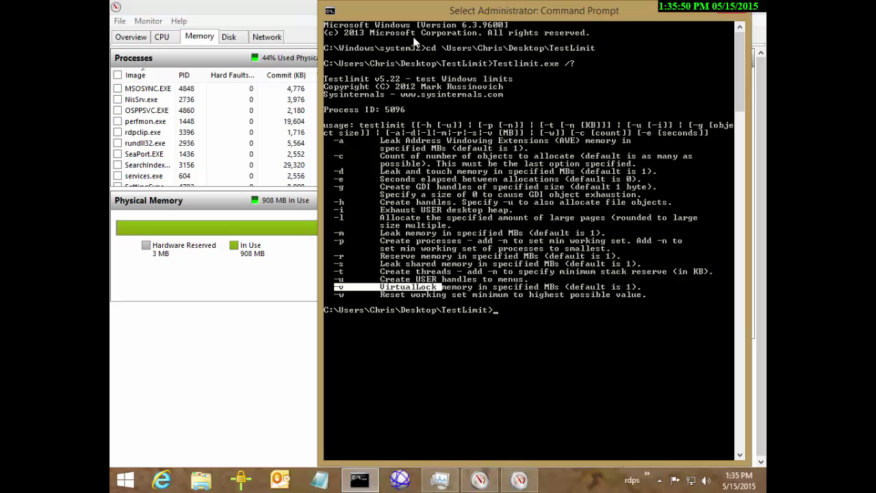
key("Return")
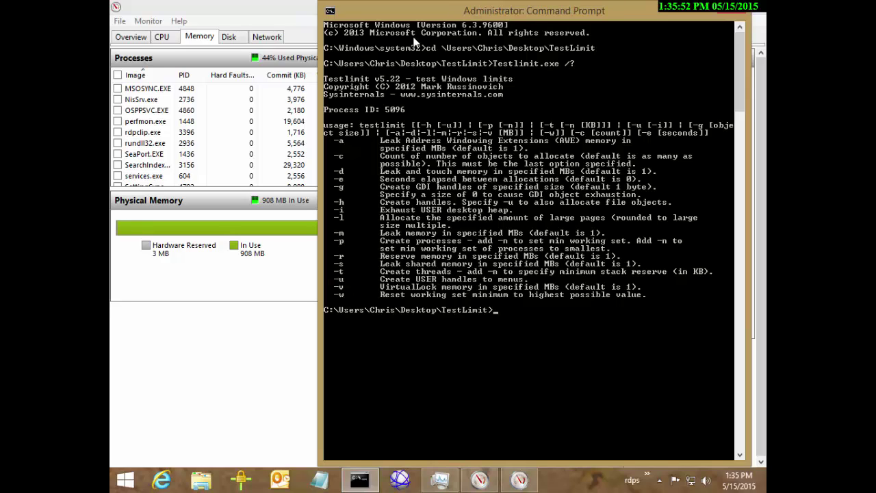
Mark the -m "Leak memory in specified MBs" option in the Testlimit help and leave the selection mode
key("Menu")
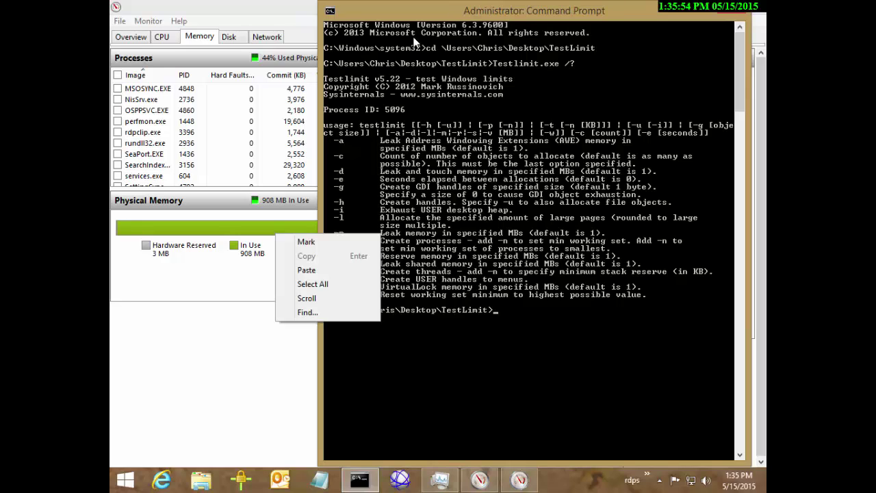
key("Down")
key("Return")
key("Down")
key("Down")
key("Down")
key("Down")
key("Down")
key("Down")
key("Down")
key("Down")
key("Down")
key("Down")
key("Down")
key("Down")
key("Down")
key("Down")
key("Down")
key("Down")
key("Down")
key("Down")
key("Down")
key("Down")
key("Right")
key("shift+Right")
key("shift+Right")
key("shift+Right")
key("shift+Right")
key("shift+Right")
key("shift+Right")
key("shift+Right")
key("shift+Right")
key("shift+Right")
key("shift+Right")
key("shift+Right")
key("shift+Right")
key("shift+Right")
key("shift+Right")
key("shift+Right")
key("shift+Right")
key("shift+Right")
key("shift+Right")
key("shift+Right")
key("shift+Right")
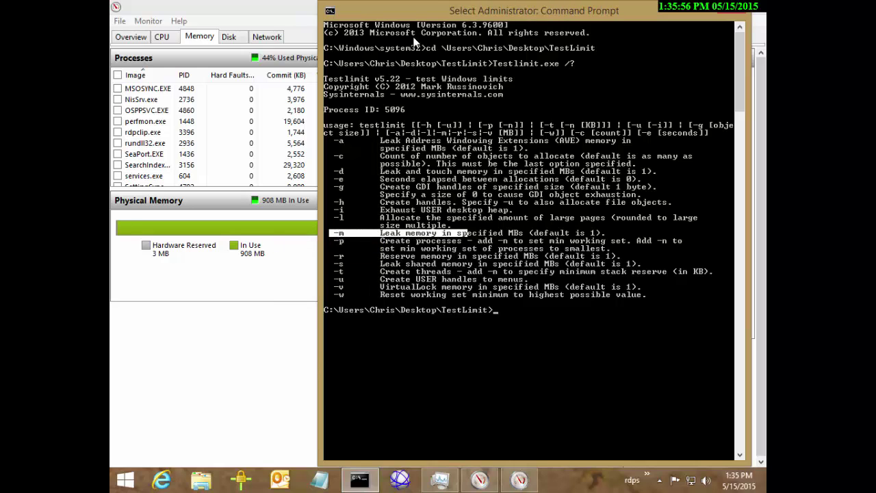
key("shift+Left")
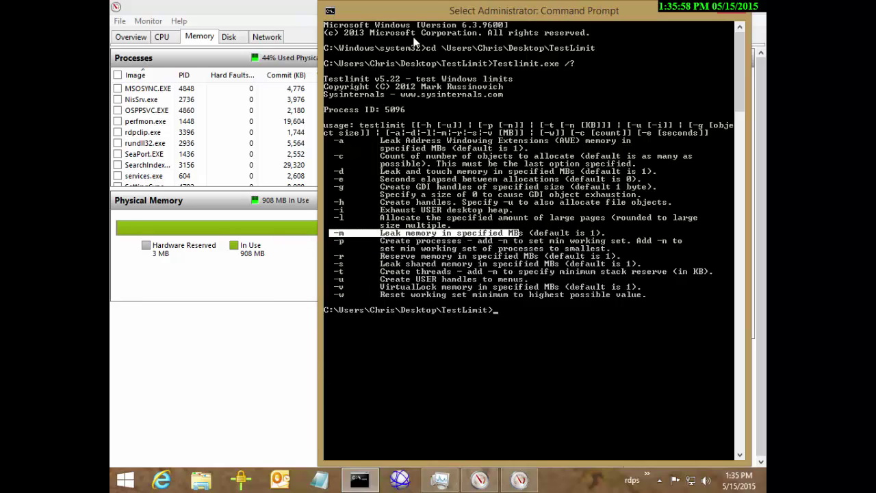
key("Down")
key("Down")
key("Down")
key("Down")
key("Down")
key("Down")
key("Down")
key("Down")
key("Down")
key("Down")
key("Down")
key("Down")
key("Escape")
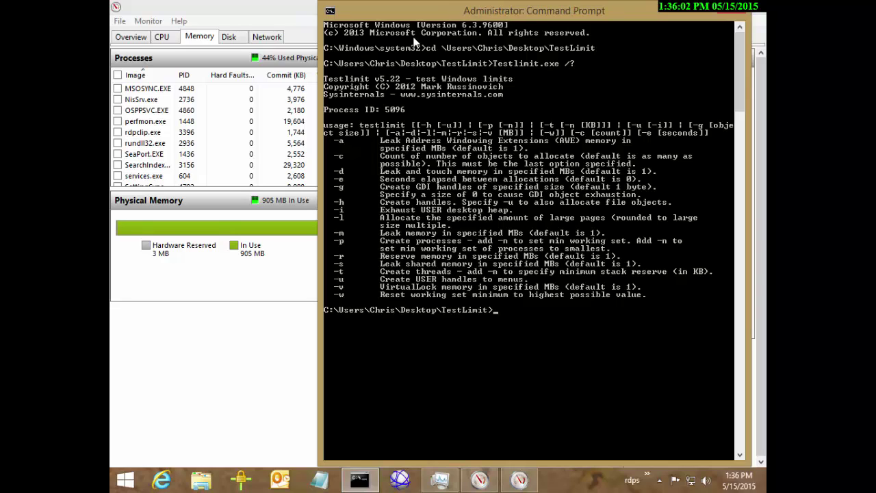
Start leaking private memory 10 MB at a time every second by running Testlimit.exe -m 10 -e 1
type("Testlimit.exe -m ")
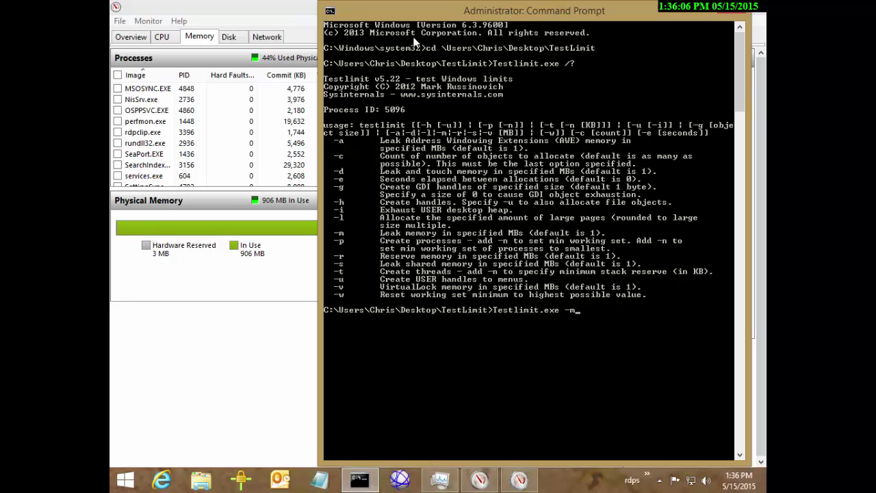
type("10")
type("-e 1")
key("Return")
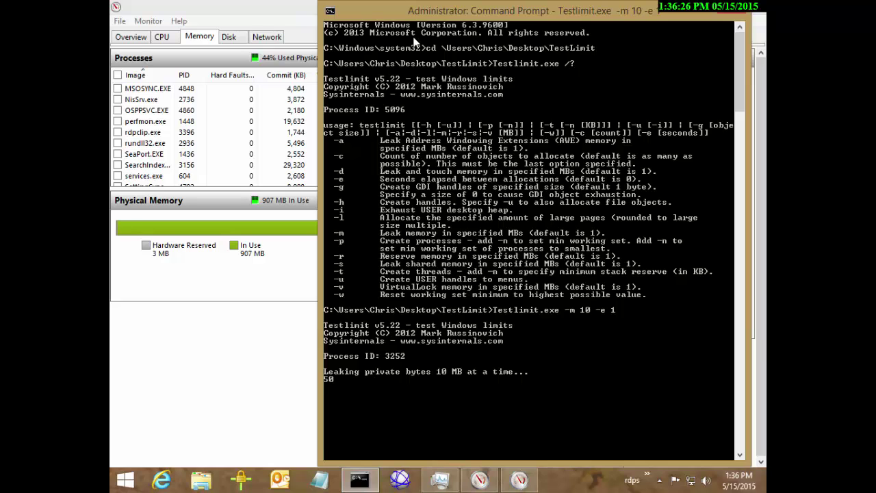
Switch to Resource Monitor, locate Testlimit.exe in the memory process list, and check it so that it is listed first
key("alt+Tab")
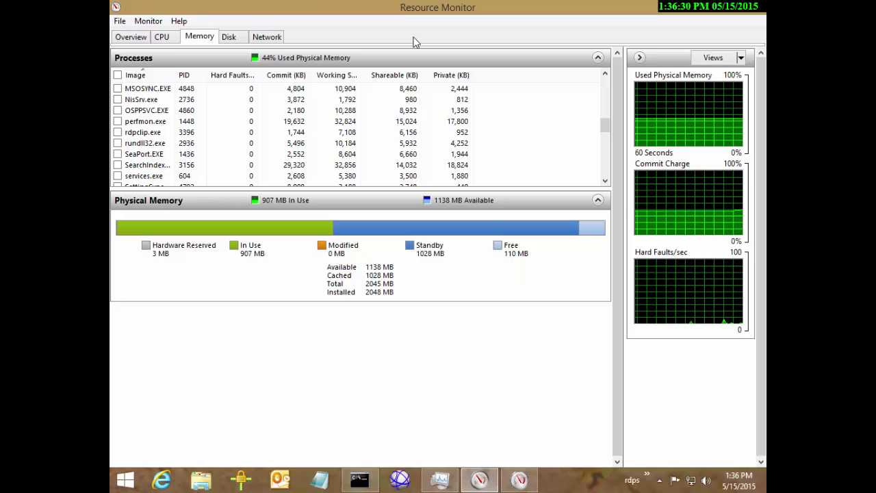
key("Down")
key("Down")
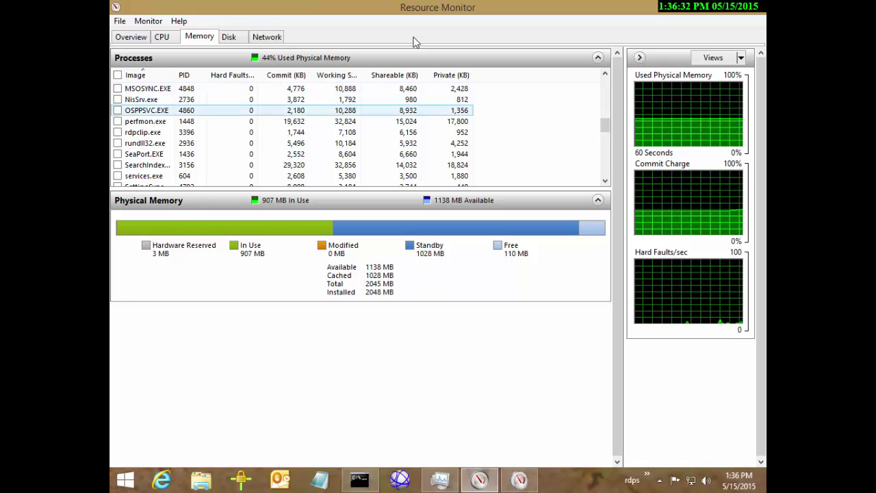
key("Page_Up")
key("Page_Up")
key("Page_Up")
key("Page_Up")
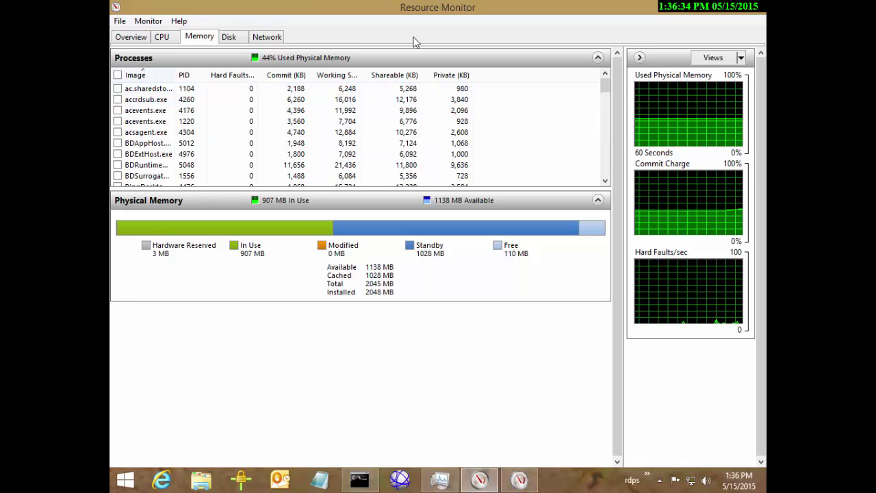
key("Down")
key("Down")
key("Down")
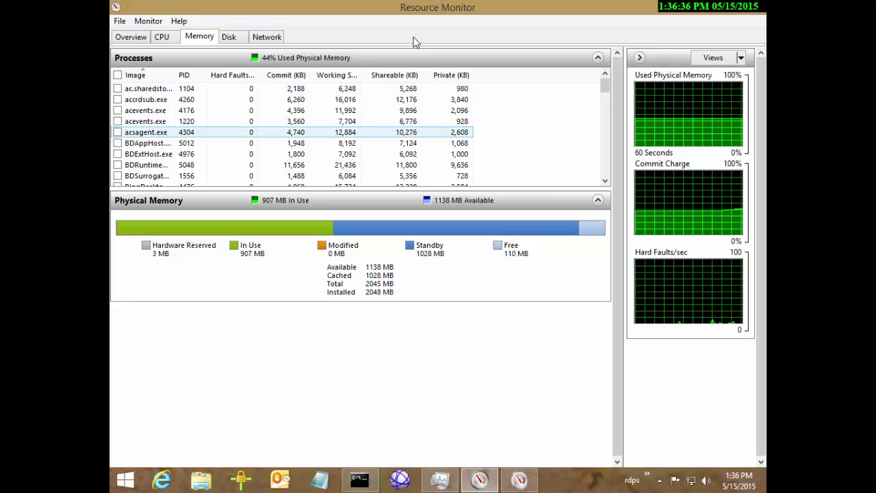
key("Up")
key("Page_Down")
key("Page_Down")
key("Page_Down")
key("Page_Down")
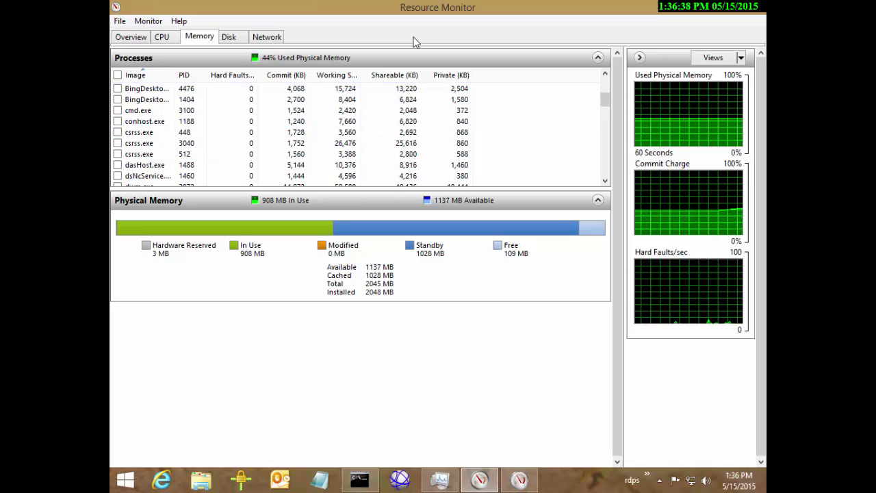
key("Page_Down")
key("Page_Down")
key("Page_Down")
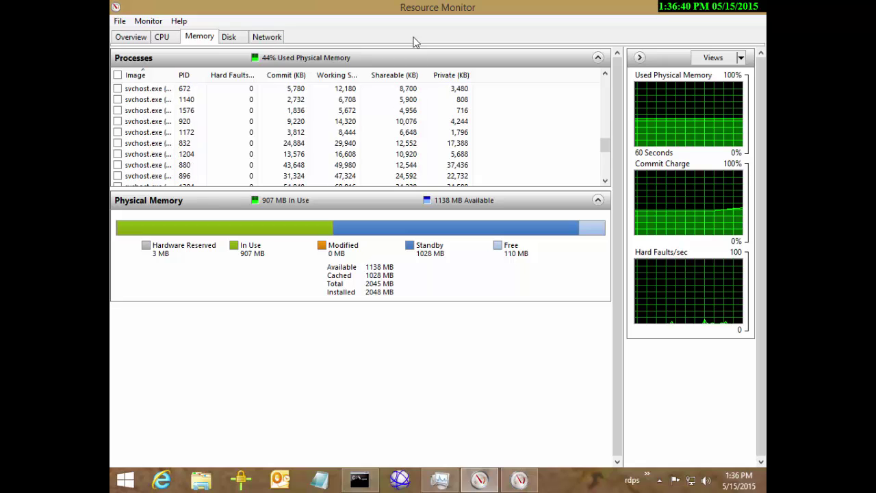
key("w")
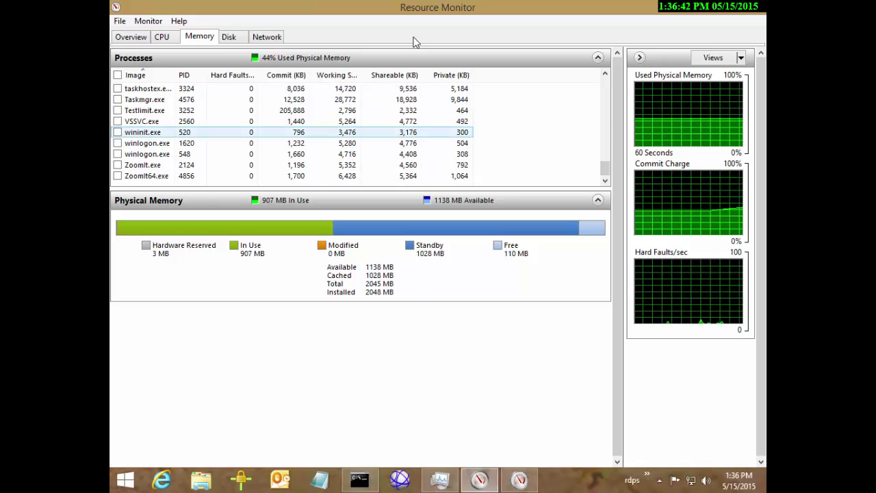
key("Up")
key("Up")
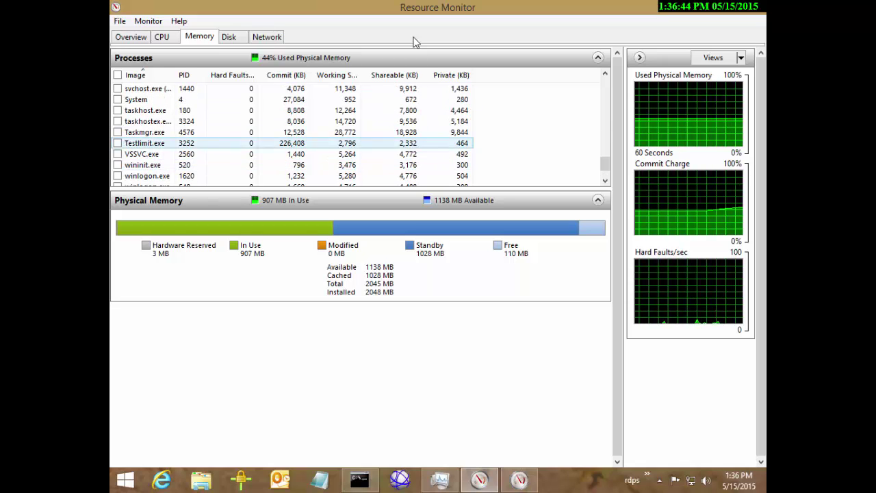
key("Down")
key("Up")
key("Up")
key("Up")
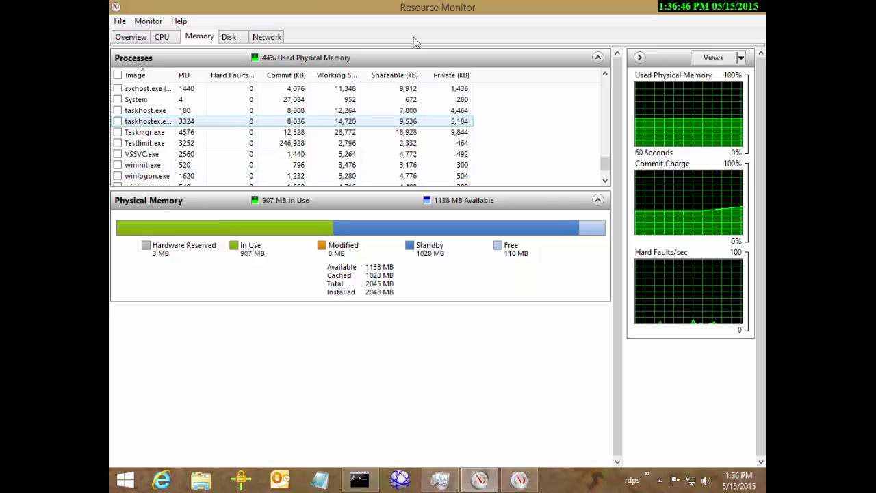
key("Down")
key("Down")
key("Down")
key("Up")
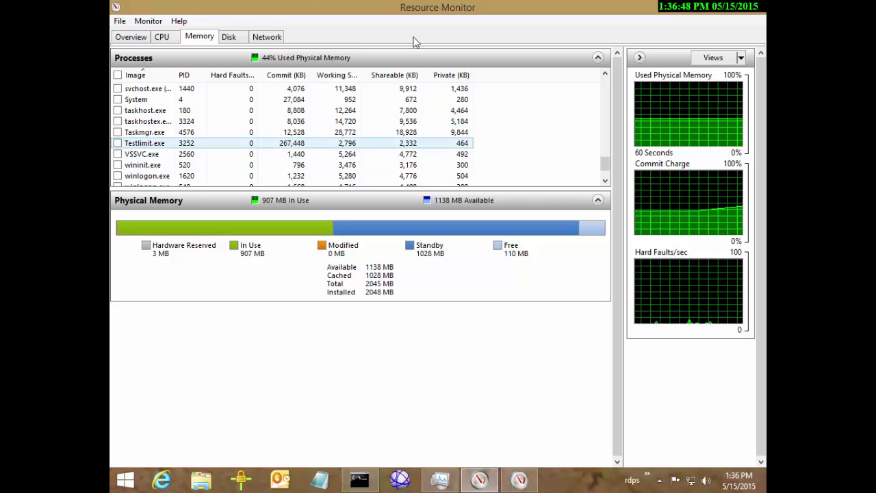
key("space")
key("Down")
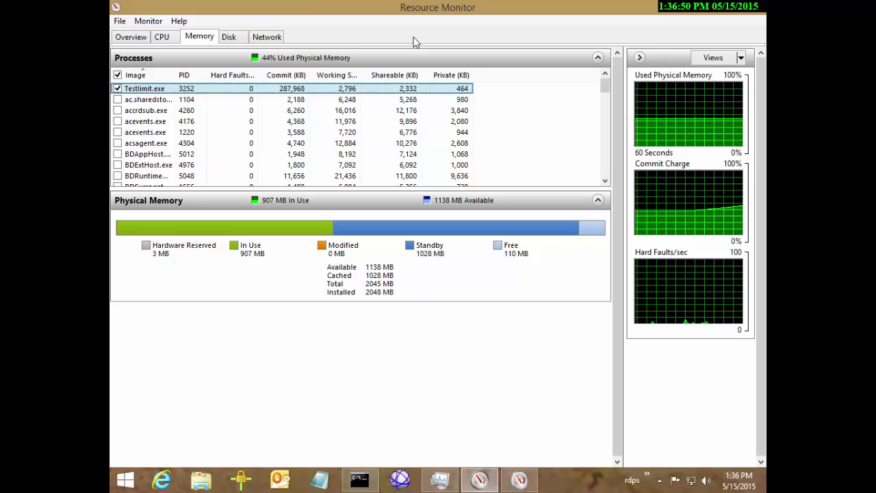
Examine the commit and working set columns of the checked Testlimit.exe against the physical memory and commit charge graphs
key("Up")
key("Up")
key("Up")
key("Down")
key("Down")
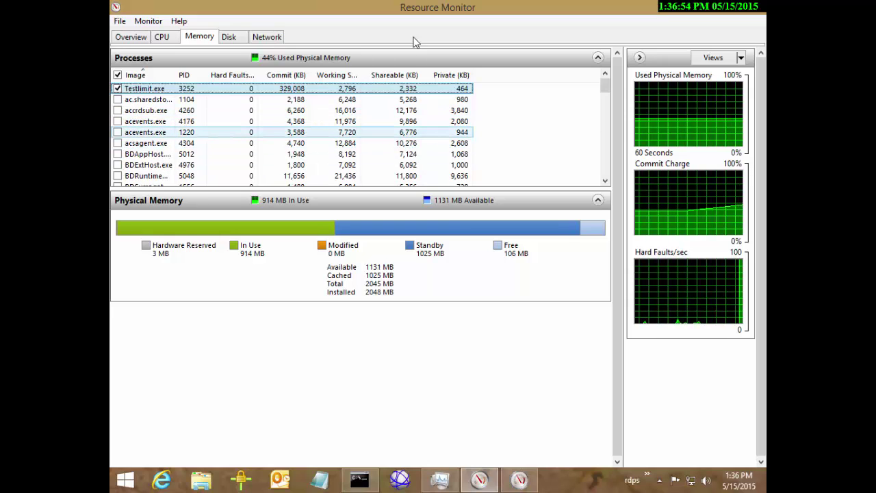
key("Up")
key("Up")
key("Up")
key("Up")
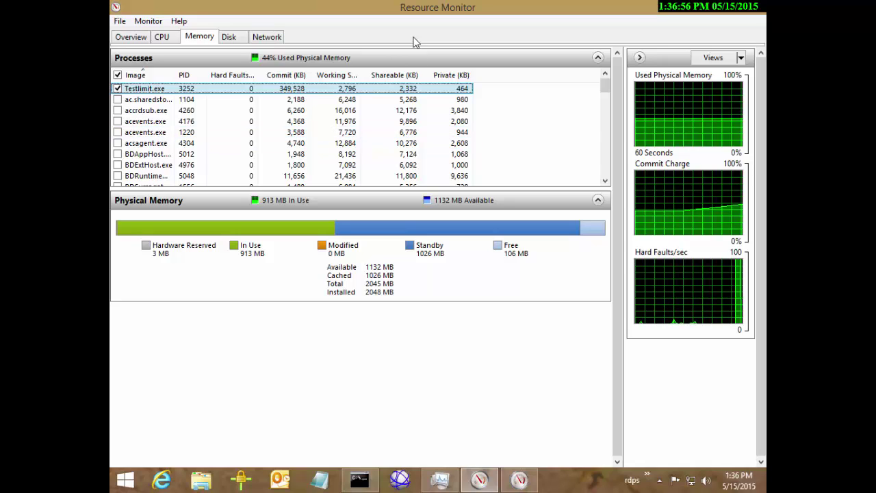
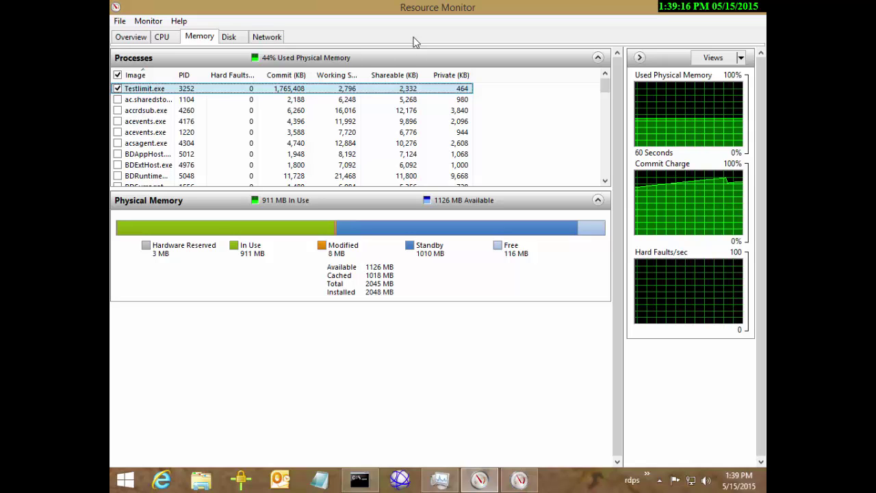
Interrupt the running Testlimit in the Command Prompt and return to Resource Monitor to view the commit charge graph
key("alt+Tab")
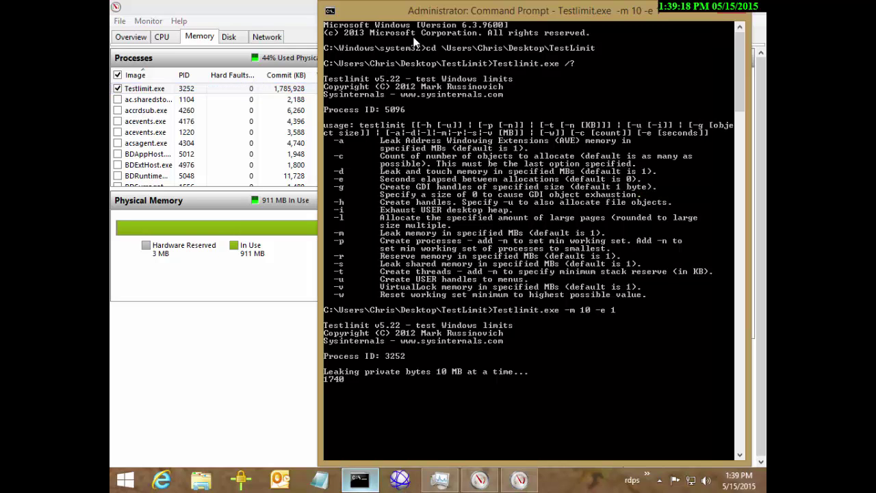
key("alt+Tab")
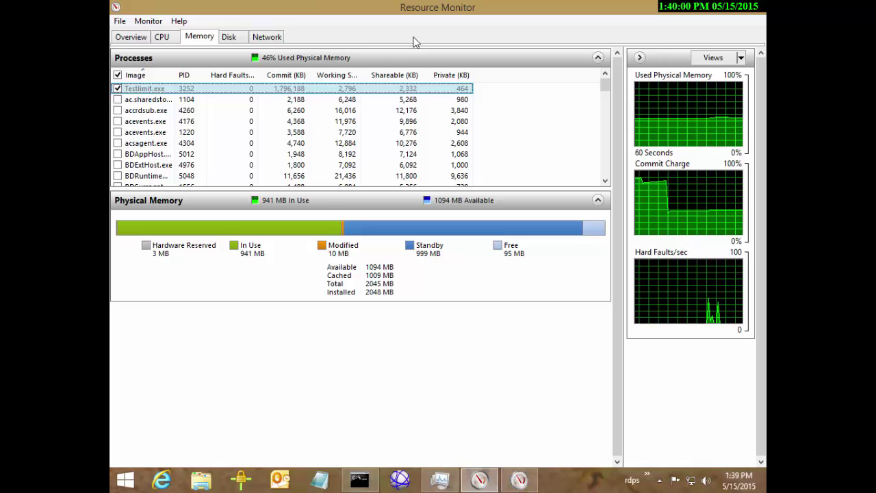
Recall the previous Testlimit command in the Command Prompt and mark the -d option in the help through the words "Leak and touch"
mouse_move(360, 479)
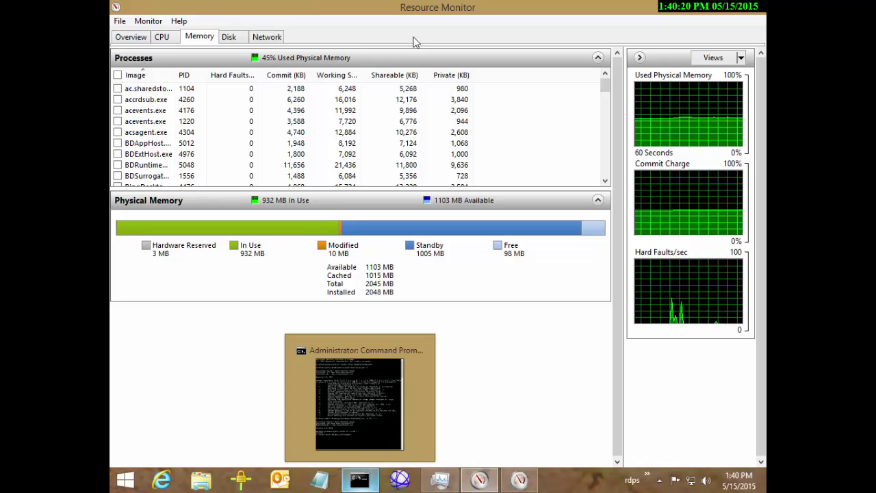
key("Return")
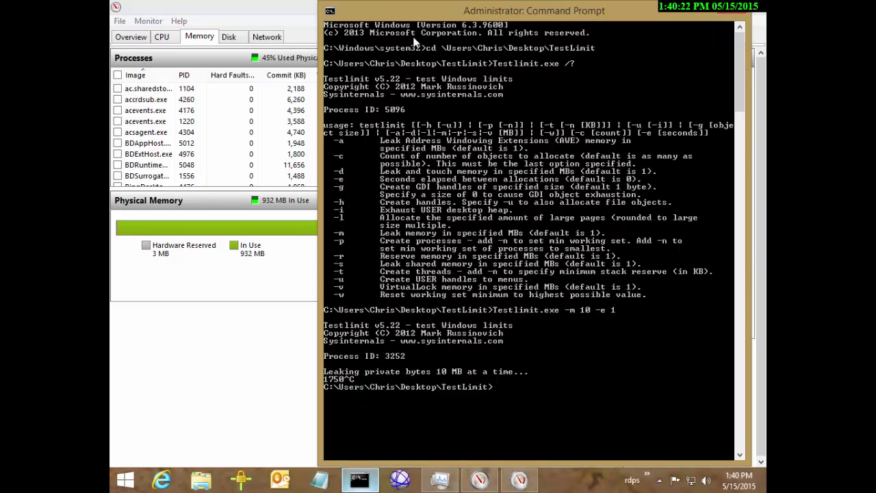
key("Up")
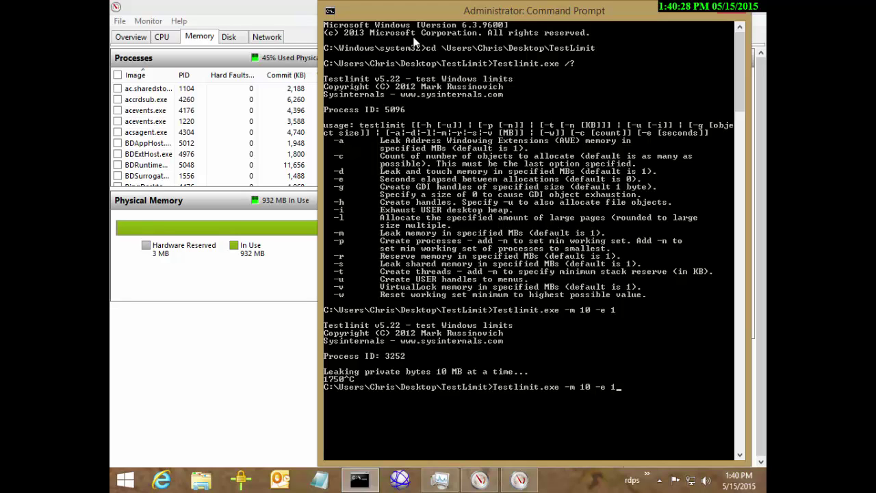
right_click(391, 172)
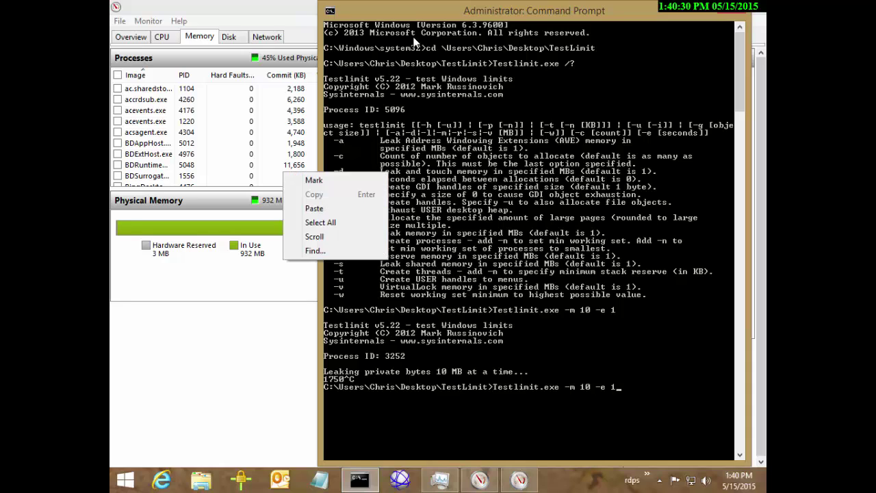
left_click(315, 178)
left_click_drag(329, 171, 387, 171)
key("shift+Right")
key("shift+Right")
key("shift+Right")
key("shift+Right")
key("shift+Right")
key("shift+Right")
key("shift+Right")
key("shift+Right")
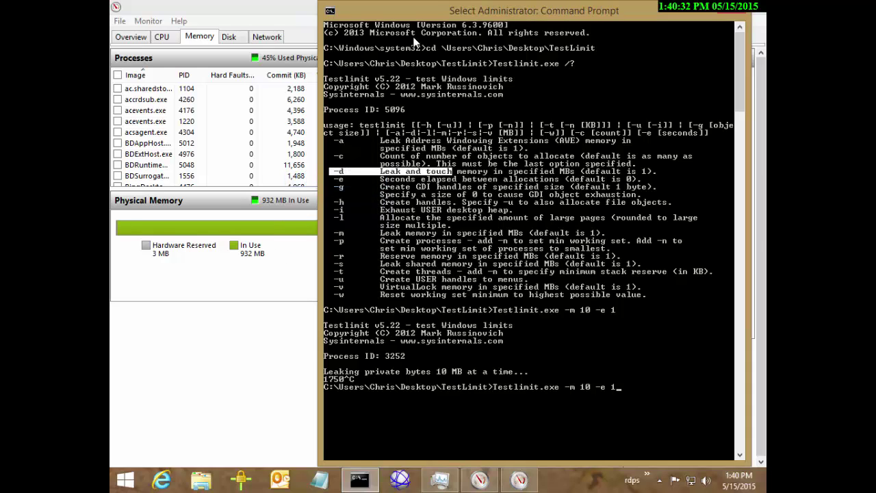
key("Return")
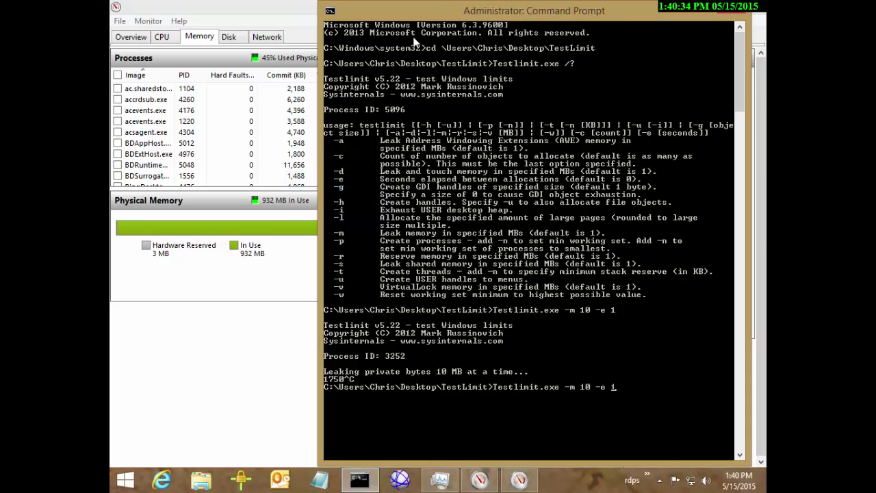
Change the recalled command's -m switch to -d and run Testlimit.exe -d 10 -e 1
key("Left")
key("Left")
key("Left")
key("Left")
key("Left")
key("Left")
key("Left")
key("Left")
key("BackSpace")
type("d")
key("Return")
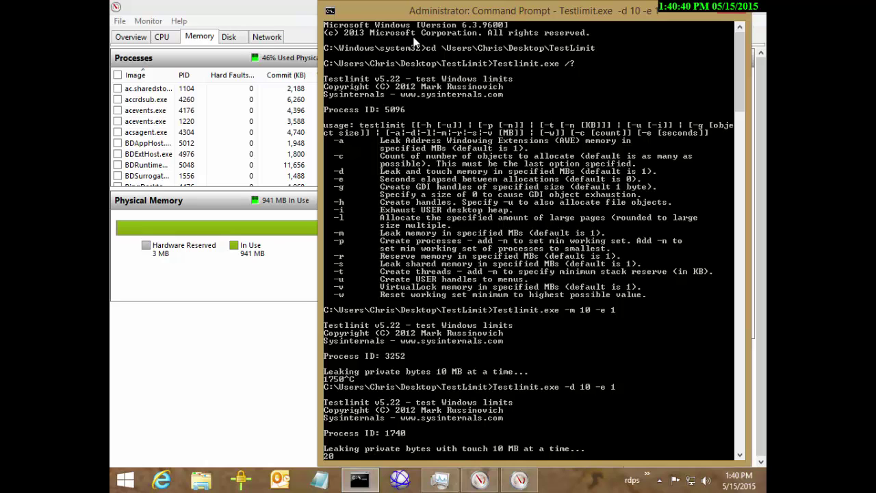
Switch to Resource Monitor and check the new Testlimit.exe process in the memory process list
key("alt+Tab")
scroll(414, 42, "down", 15)
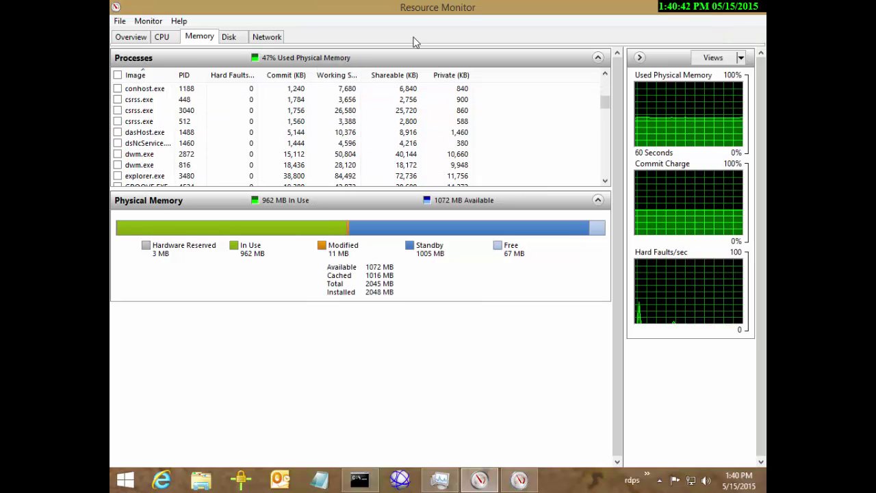
scroll(413, 42, "down", 6)
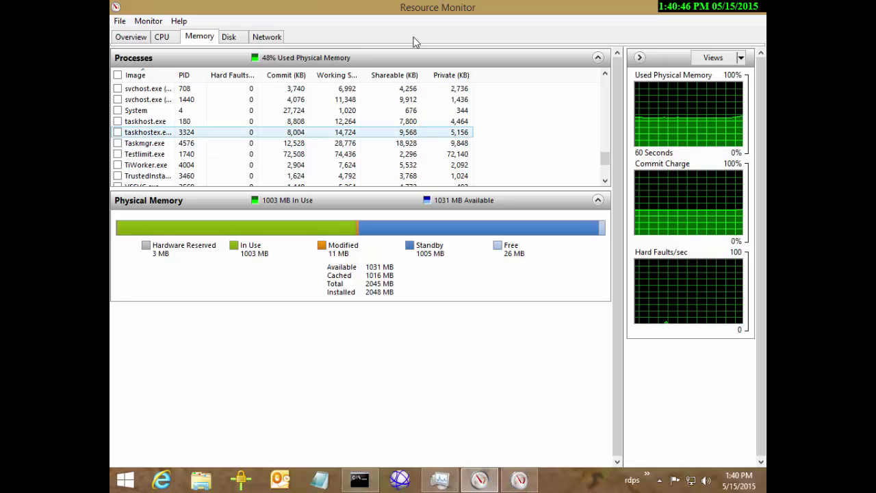
scroll(413, 42, "down", 3)
key("Up")
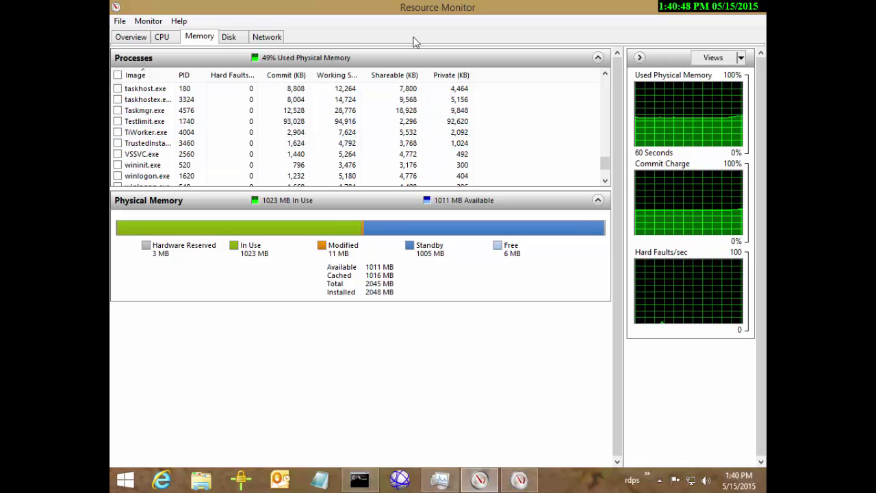
key("space")
key("Up")
key("Up")
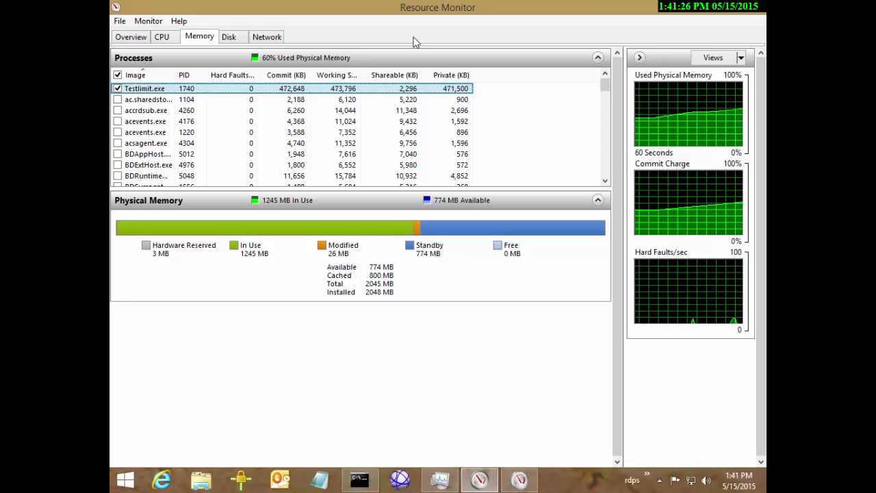
Switch to Task Manager and show its memory performance graph
key("alt+Tab")
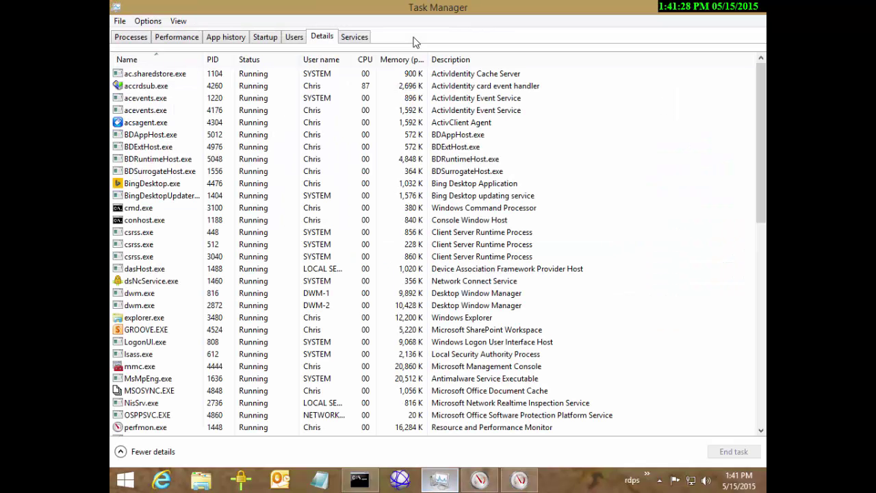
key("ctrl+Tab")
key("ctrl+Tab")
key("ctrl+Tab")
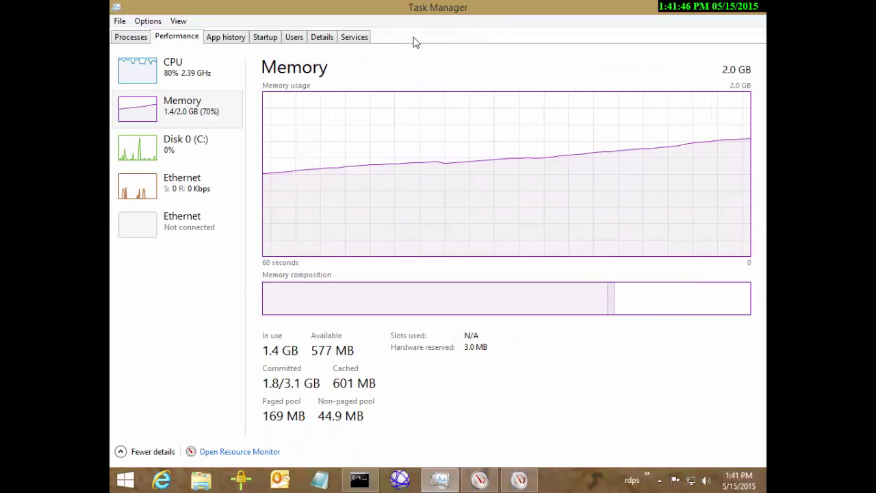
Switch to Resource Monitor to compare Testlimit.exe's memory figures with the other processes, and check its leak progress in the Command Prompt
key("alt+Tab")
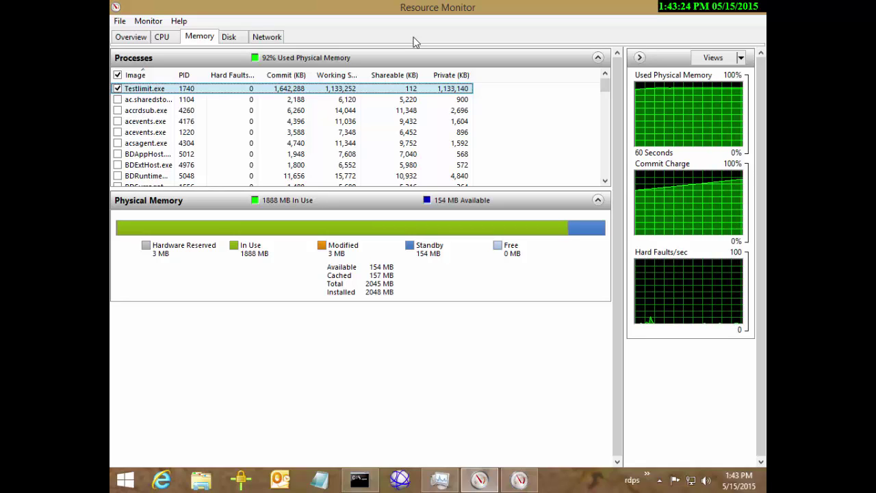
key("Down")
key("Down")
key("Down")
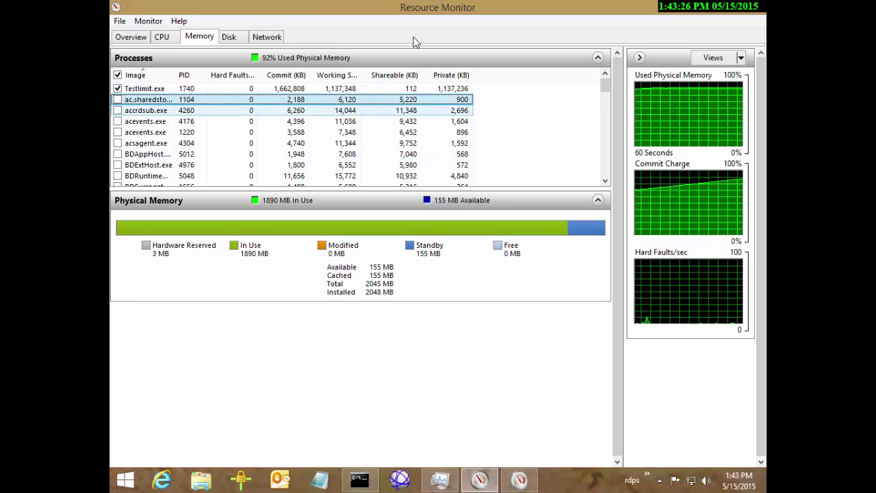
key("Down")
key("Down")
key("Down")
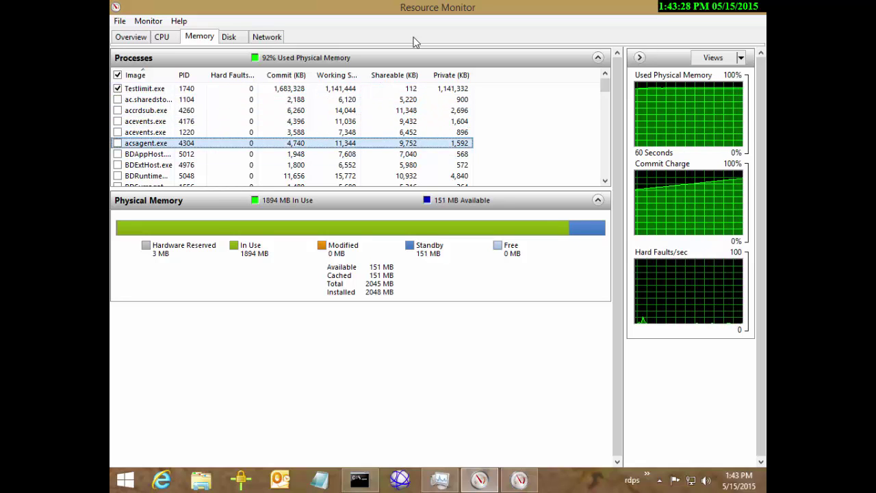
key("Home")
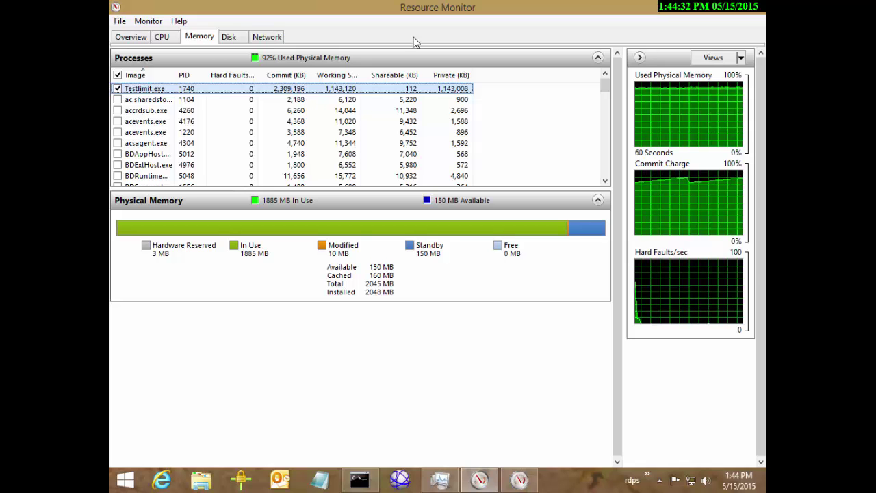
key("alt+Tab")
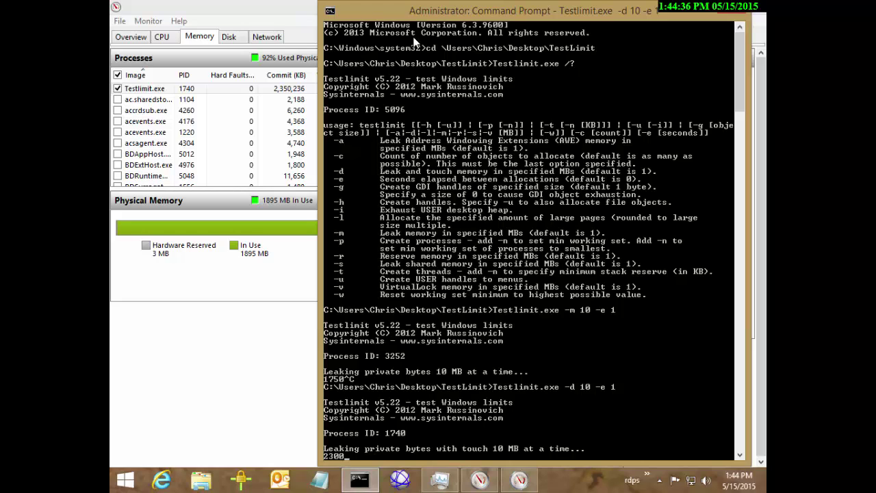
key("alt+Tab")
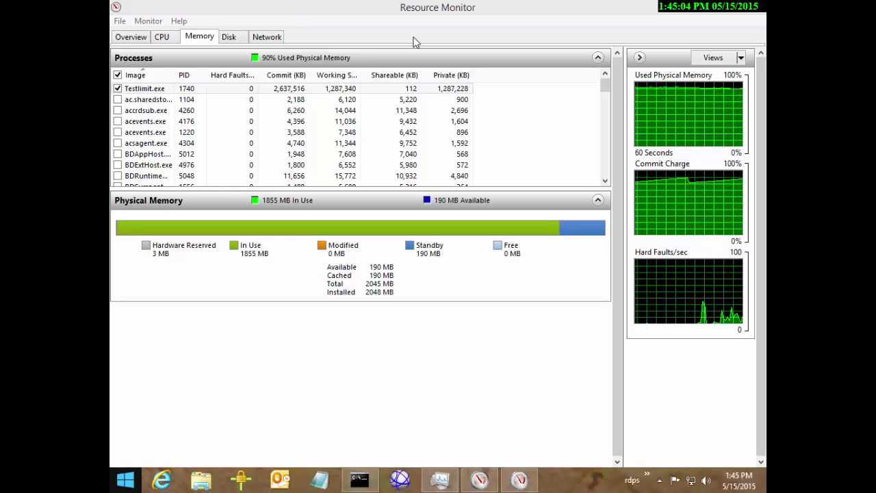
key("super+x")
key("Up")
key("Up")
key("Up")
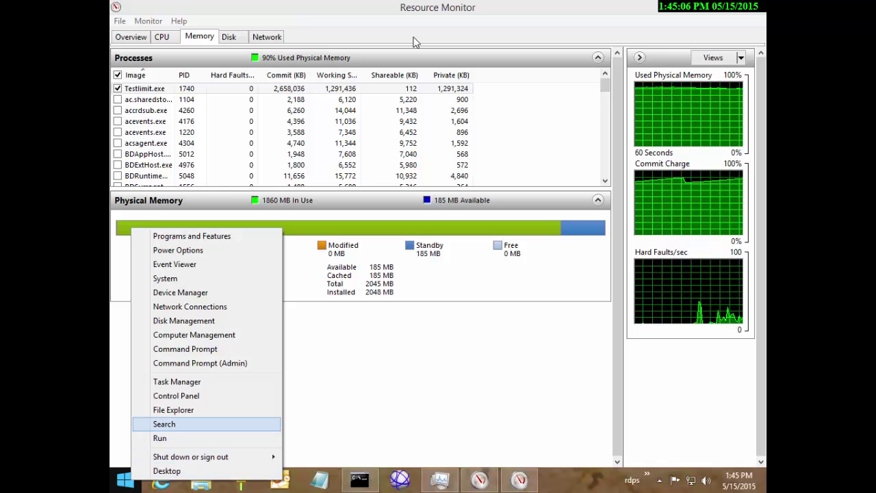
key("Down")
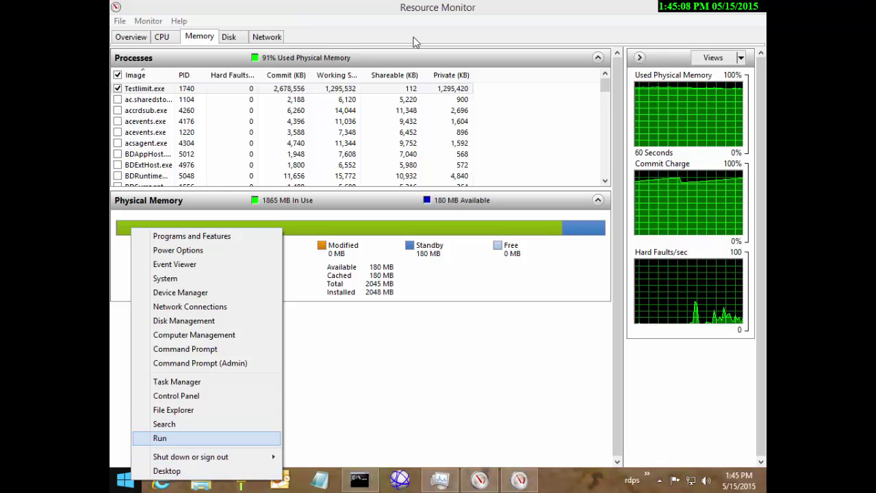
key("Up")
key("Up")
key("Up")
key("Up")
key("Up")
key("Up")
key("Up")
key("Up")
key("Return")
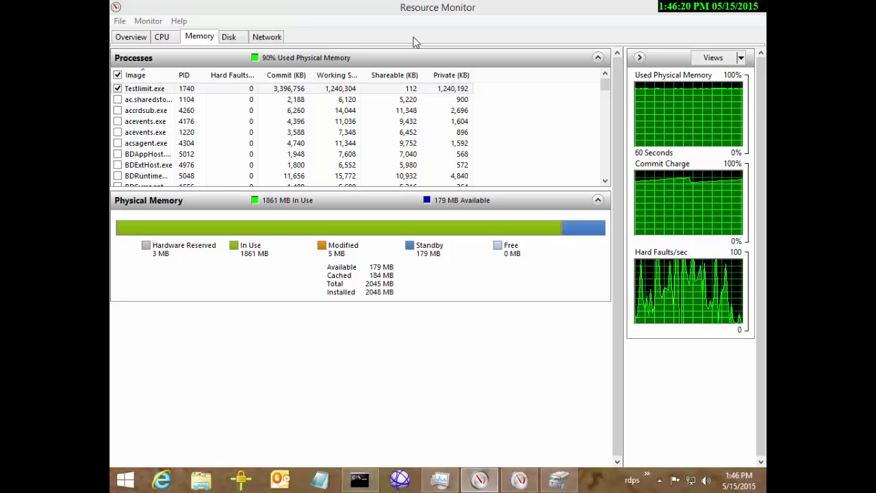
key("super+x")
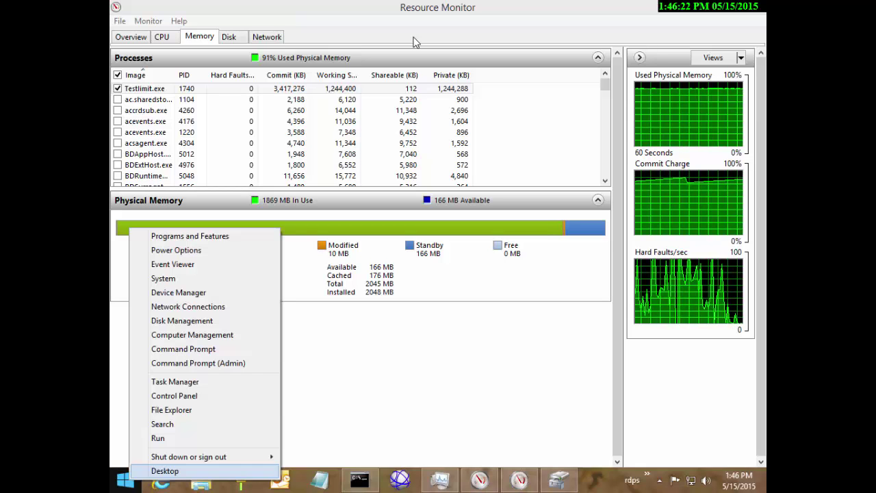
key("Up")
key("Up")
key("Up")
key("Up")
key("Up")
key("Up")
key("Up")
key("Up")
key("Up")
key("Up")
key("Up")
key("Up")
key("Up")
key("Up")
key("Up")
key("Down")
key("Return")
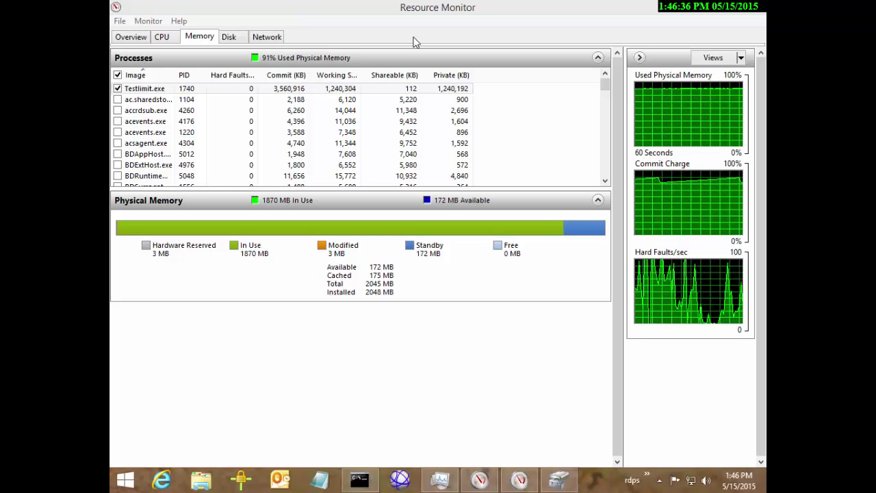
Open the system's Virtual Memory settings to check the allocated paging file size, and close the dialogs without changes
key("super+Pause")
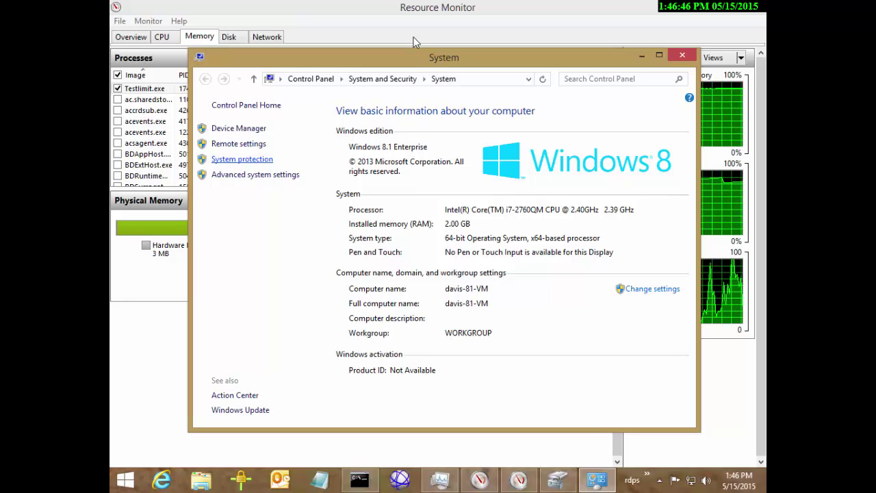
left_click(413, 42)
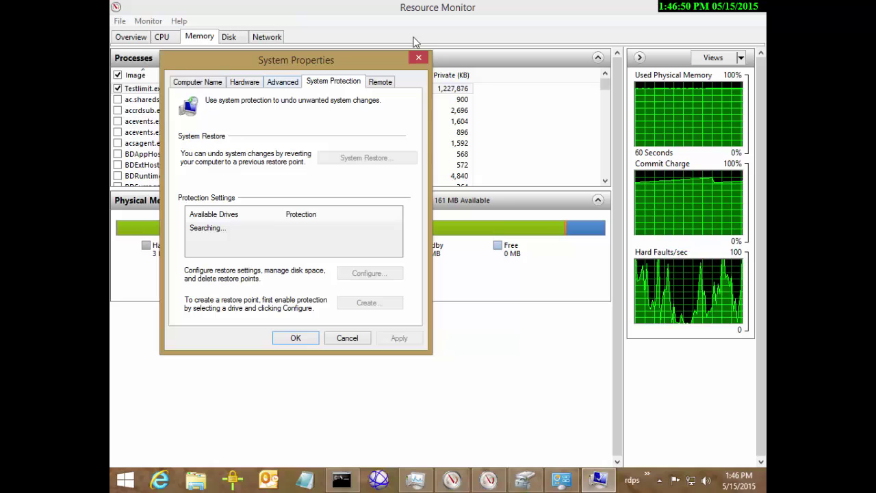
key("ctrl+shift+Tab")
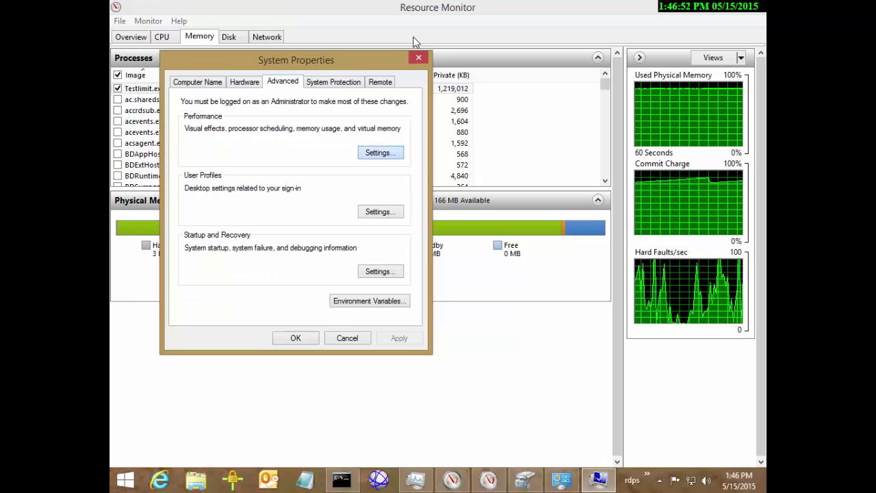
key("Tab")
key("Return")
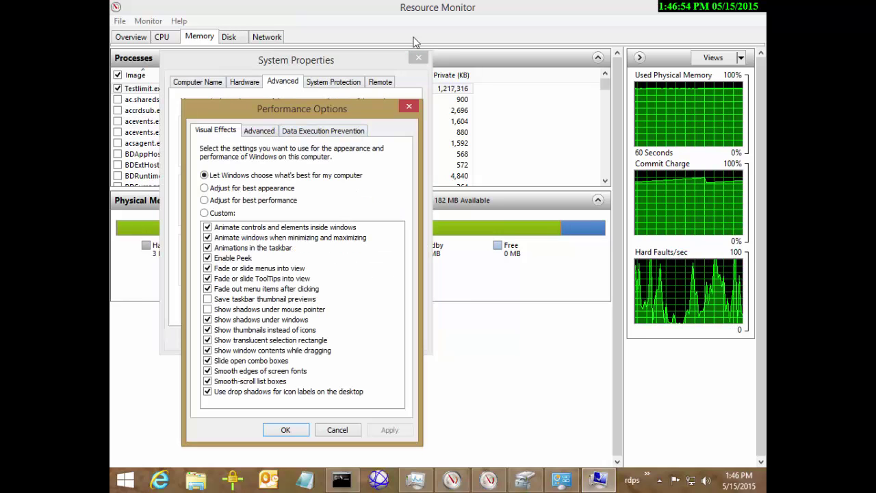
key("ctrl+Tab")
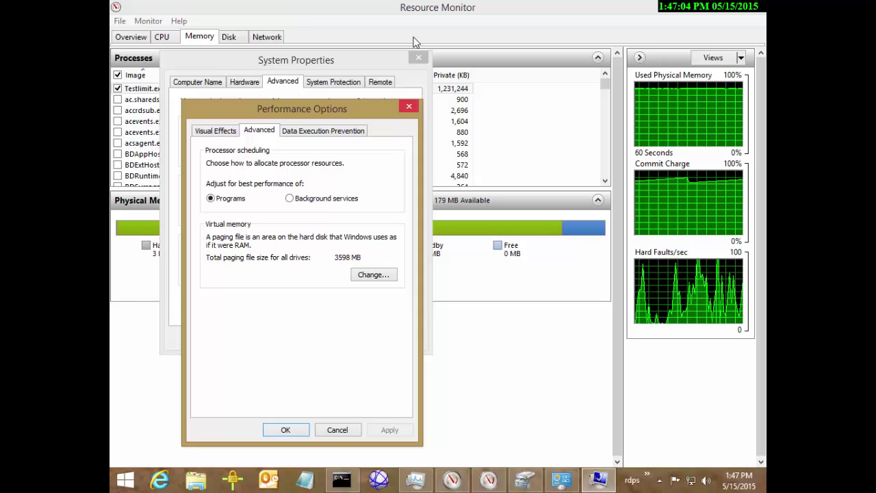
key("alt+c")
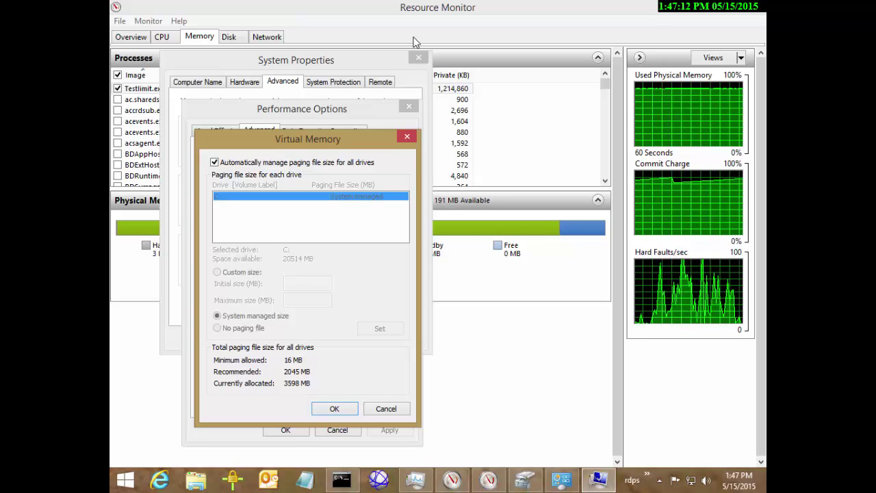
key("Escape")
key("Escape")
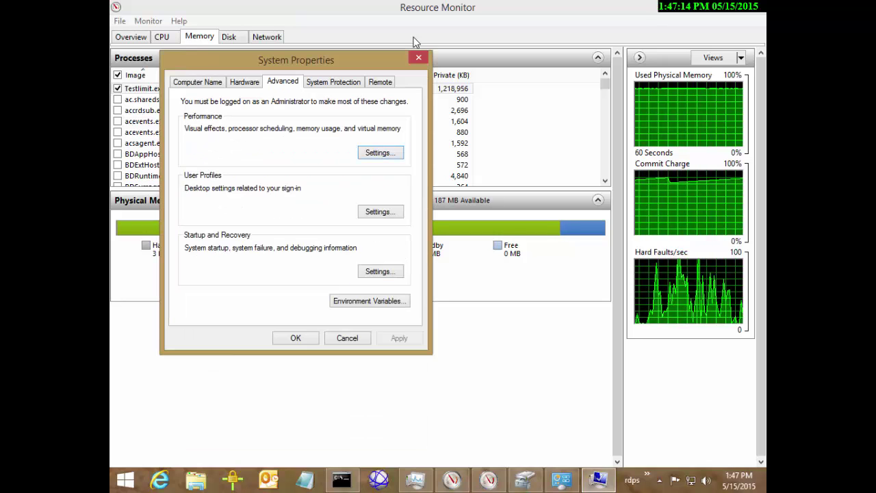
key("Escape")
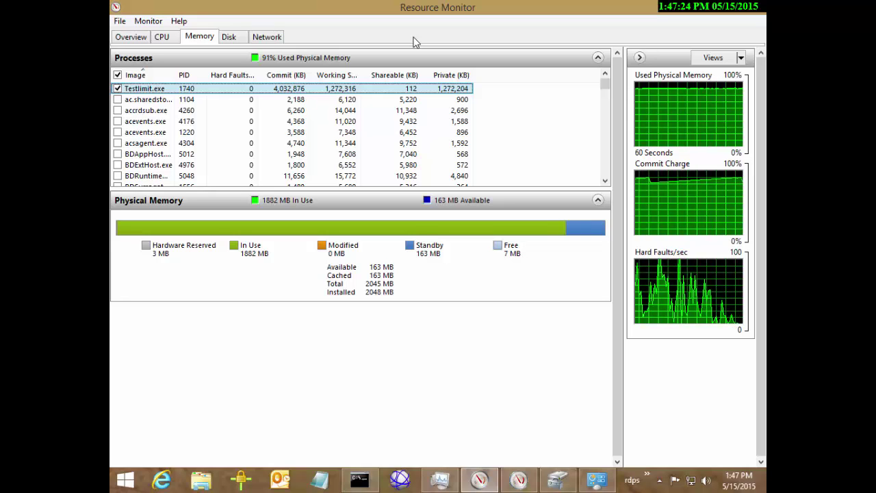
Stop the running Testlimit process in the Command Prompt and return to Resource Monitor to check the freed memory
key("alt+Tab")
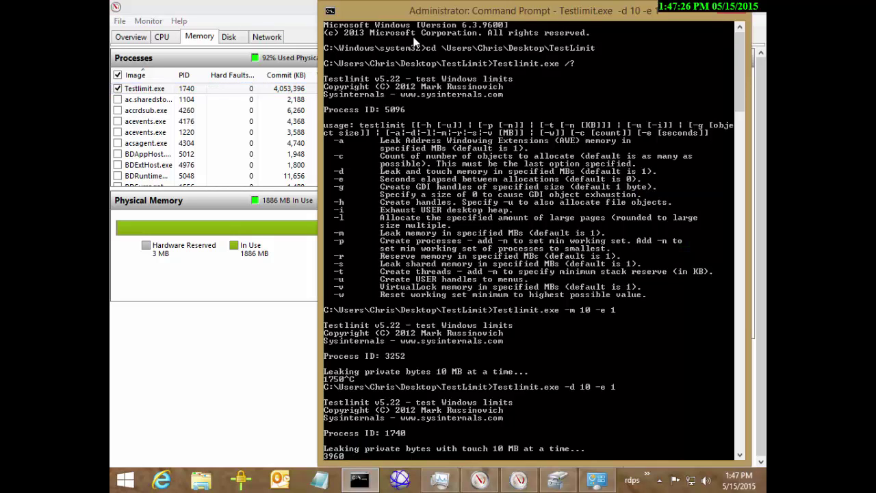
key("ctrl+c")
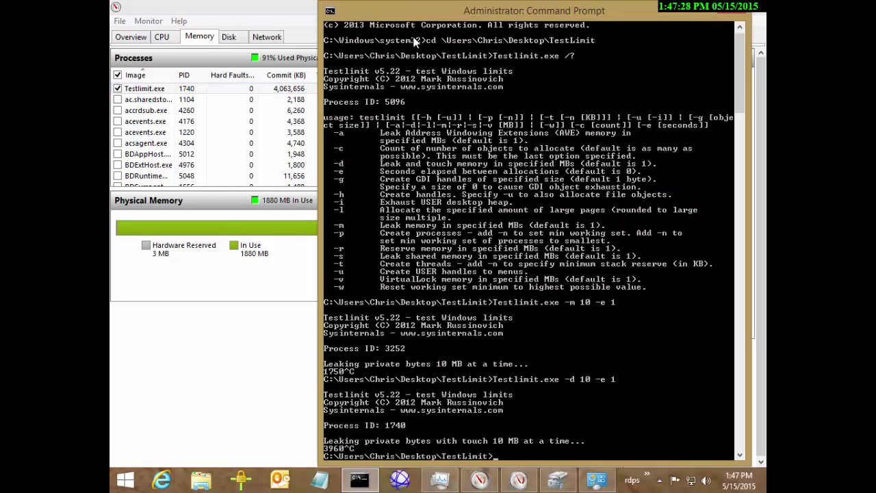
key("alt+Tab")
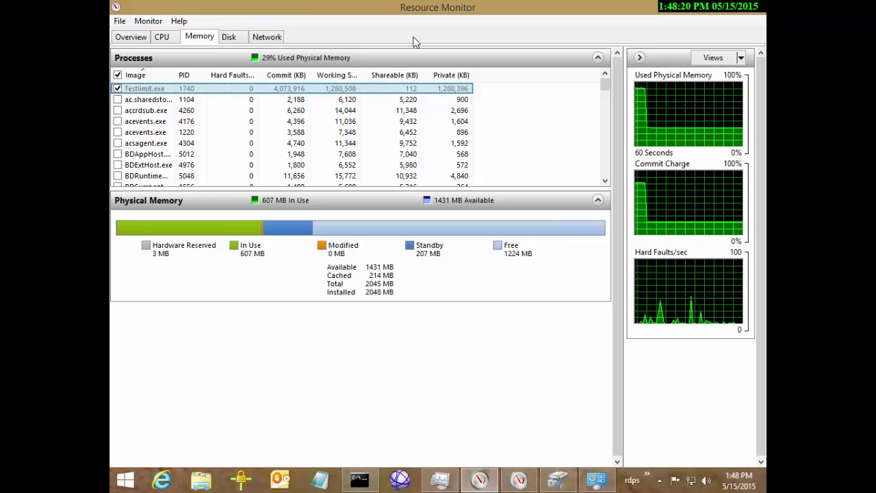
Open the Virtual Memory settings from the advanced Performance Options in System Properties
key("super+Pause")
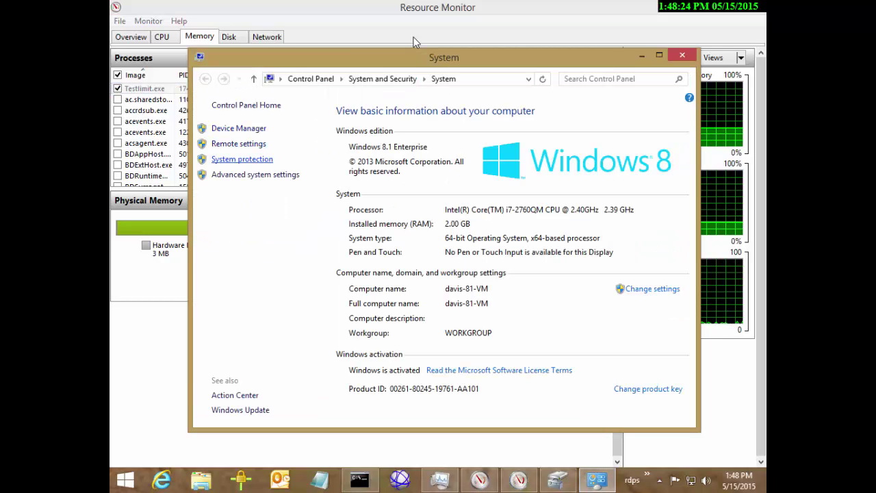
key("Return")
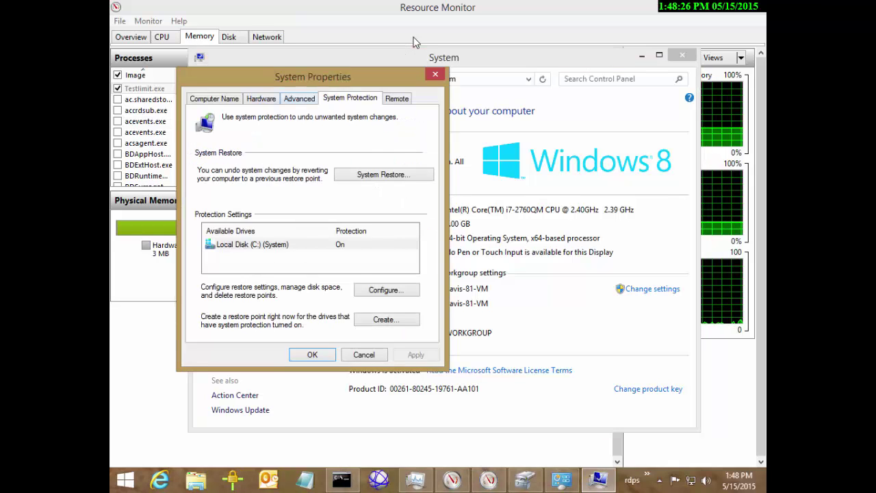
key("ctrl+shift+Tab")
key("Tab")
key("Return")
key("ctrl+Tab")
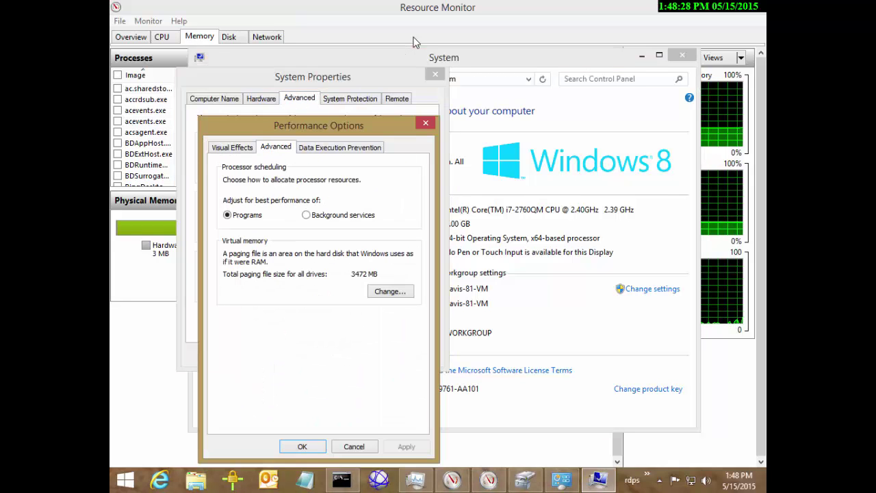
key("Tab")
key("Tab")
key("Return")
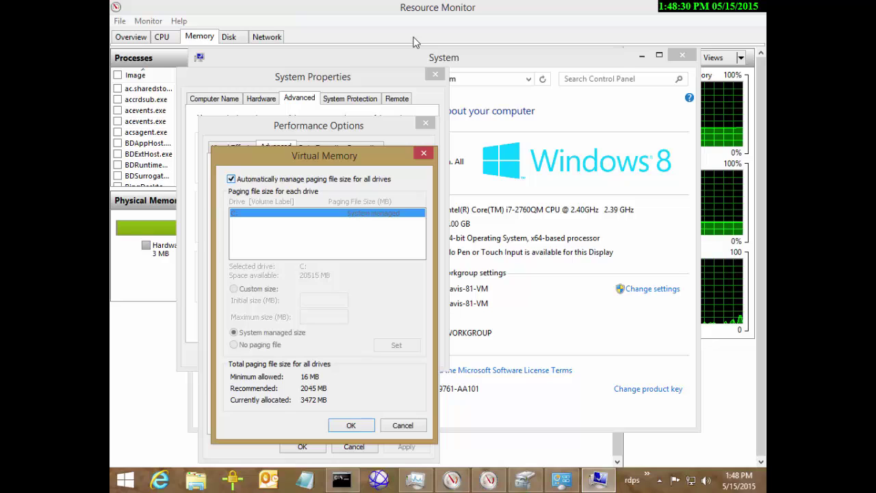
Turn off automatic paging file management and set a custom size for C: with initial size 200 MB and maximum size 1000 MB
key("space")
key("Up")
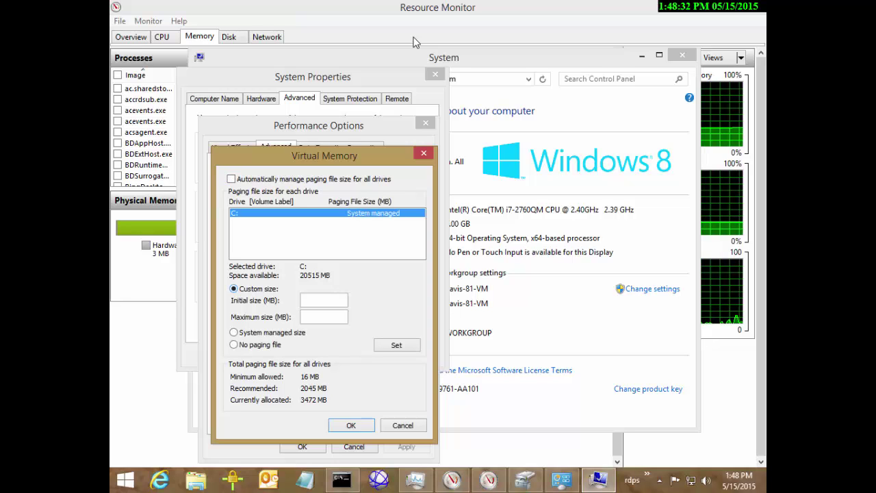
key("Tab")
type("200")
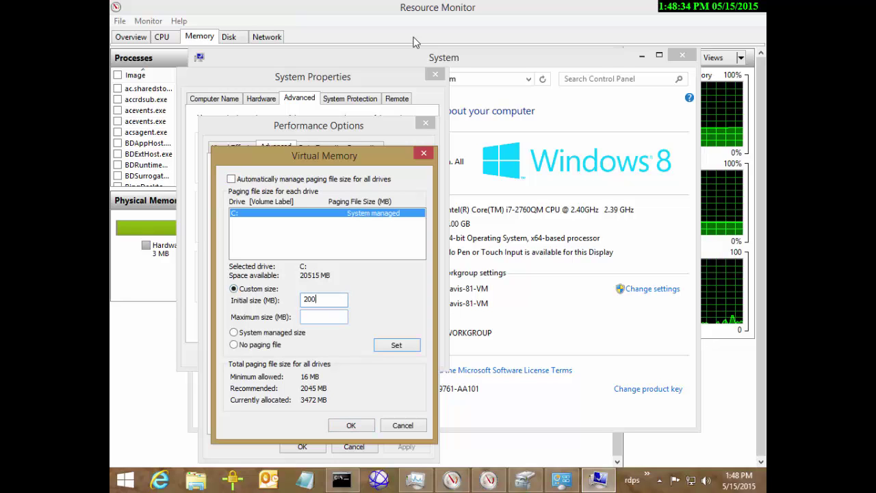
key("Tab")
type("1")
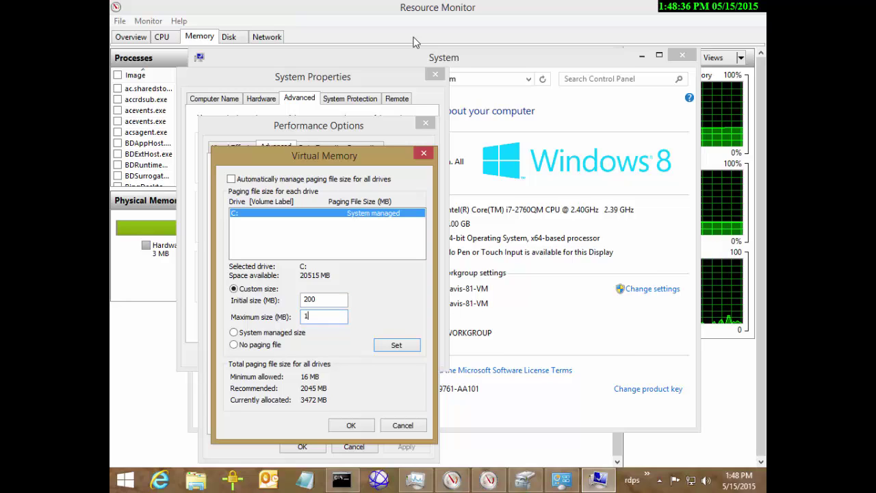
type("000")
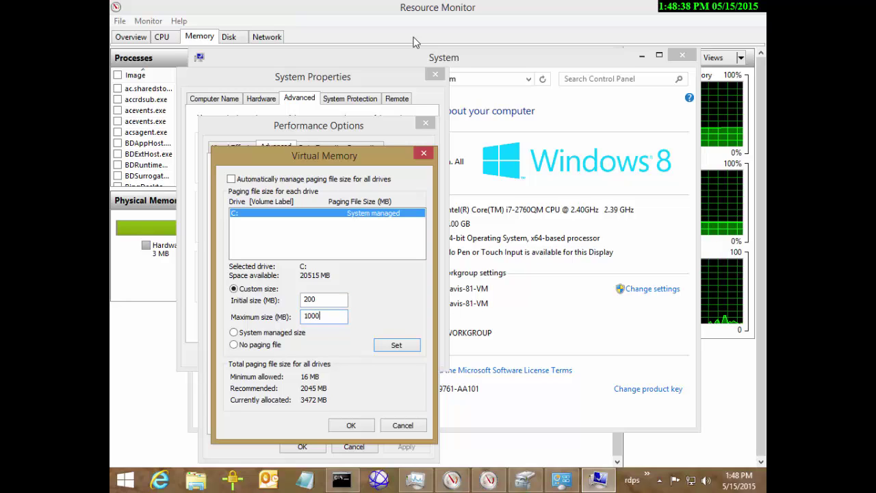
key("Return")
key("Return")
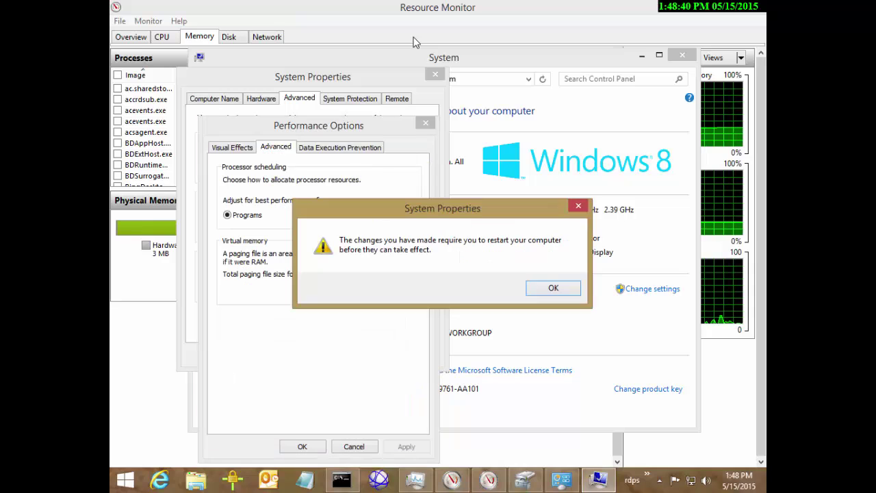
Confirm the paging file change and the restart prompt, and close the System and Resource Monitor windows
key("Return")
key("Return")
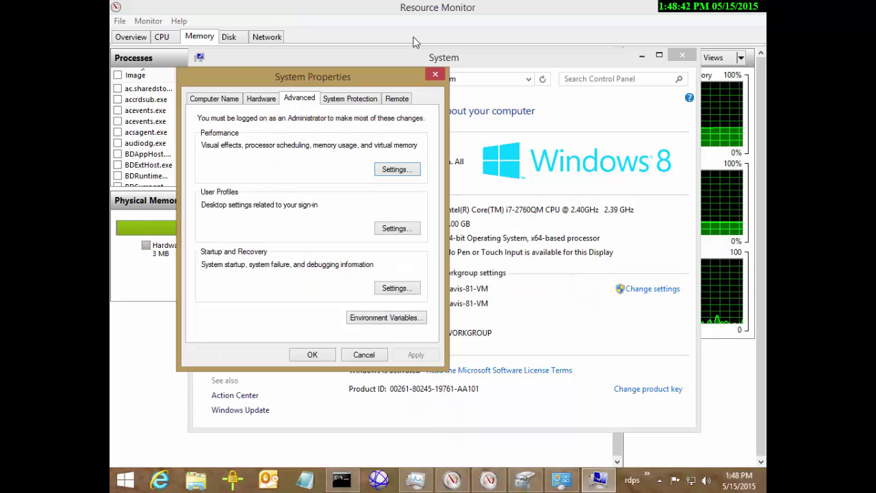
key("Return")
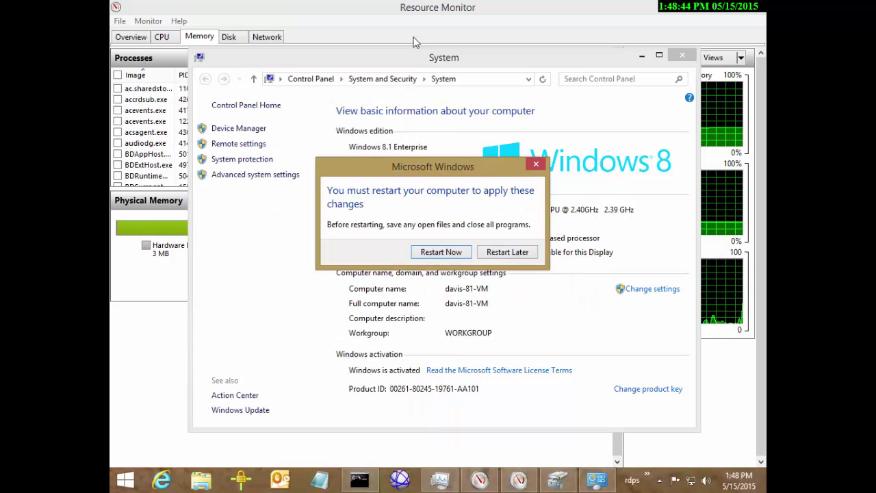
key("Return")
key("alt+F4")
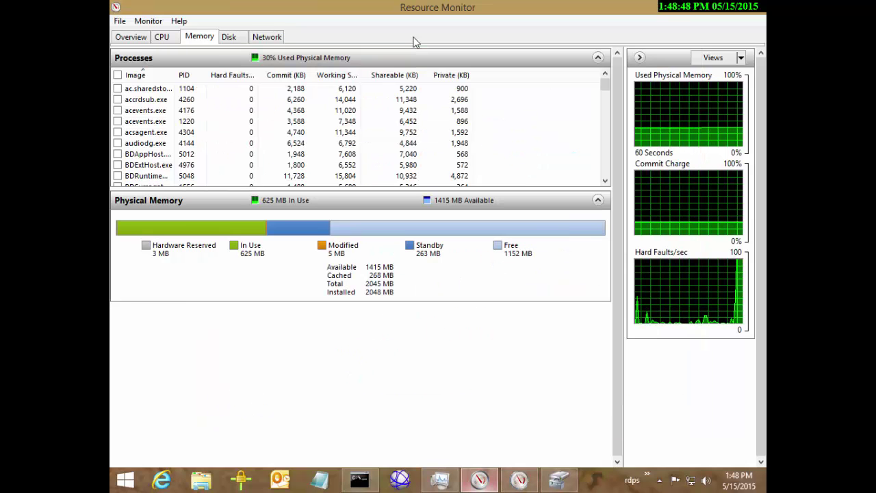
key("alt+F4")
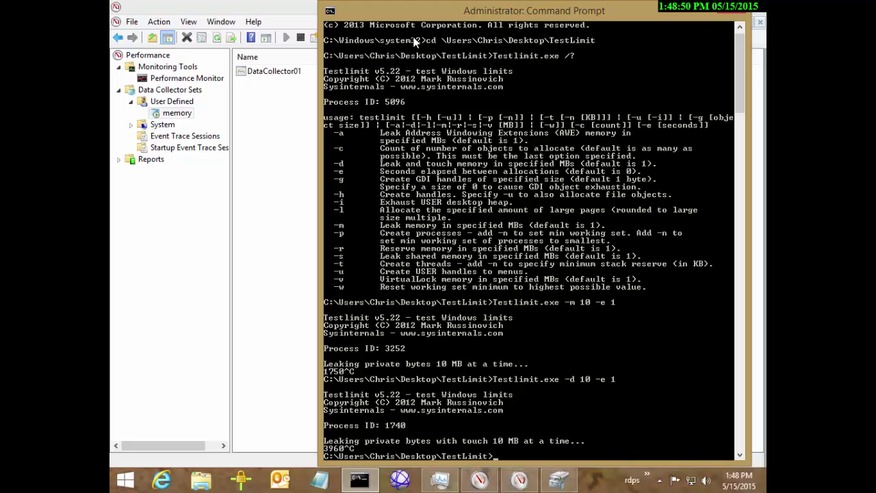
Switch to Performance Monitor and stop the user-defined memory data collector set
key("alt+Tab")
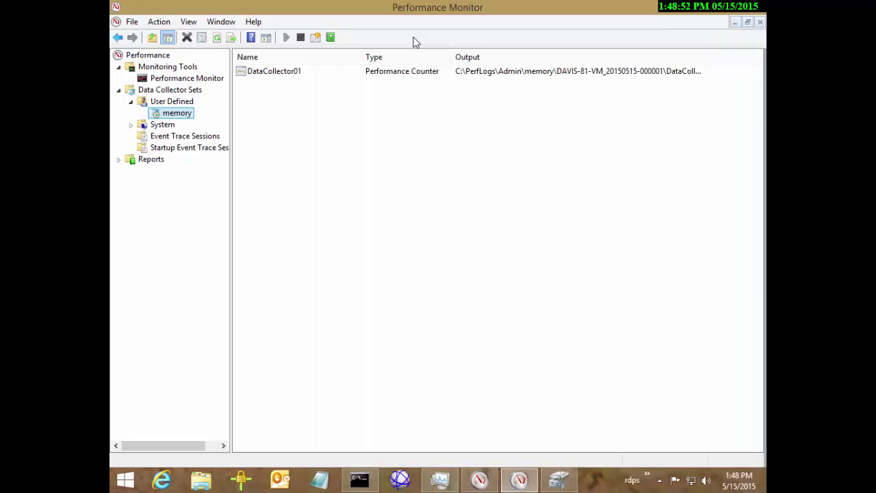
key("shift+F10")
key("Down")
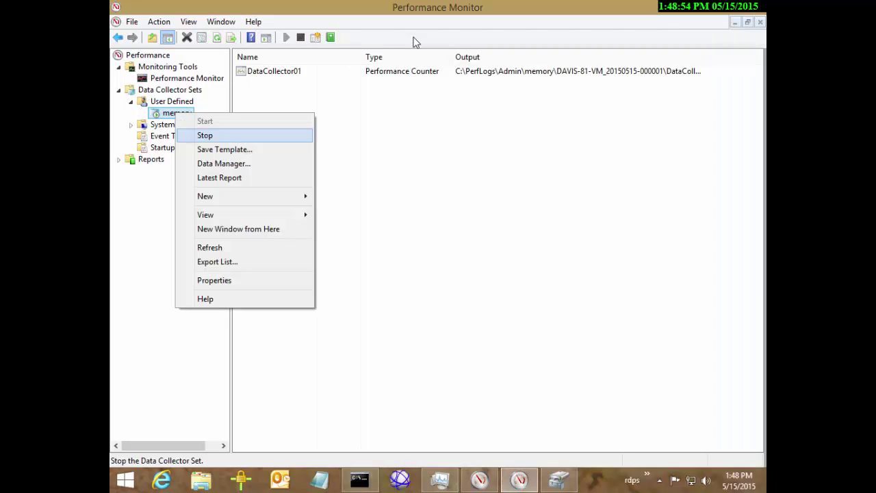
key("Return")
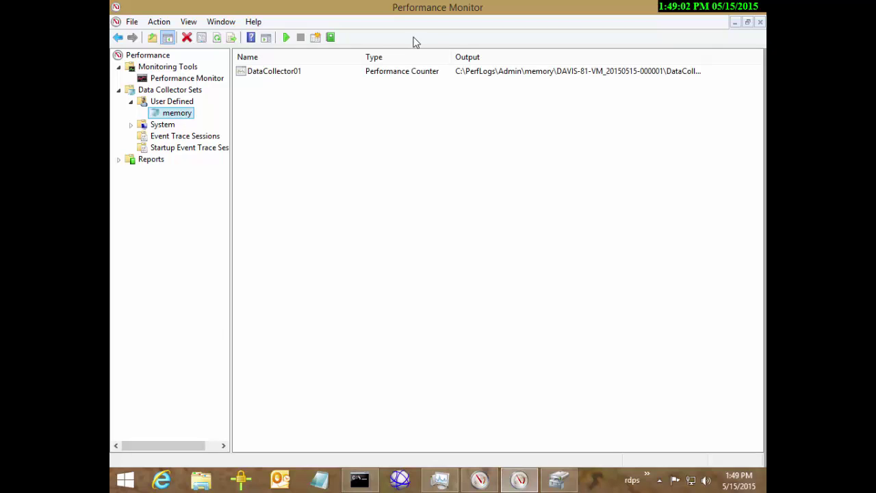
Save the memory data collector set as a template on the Desktop with the file name memoryTemplate
key("shift+F10")
key("Down")
key("Down")
key("Return")
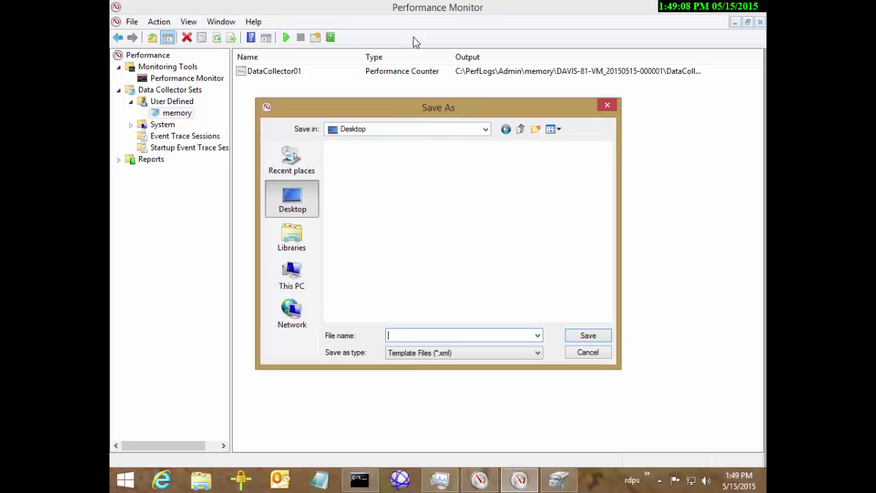
type("memor")
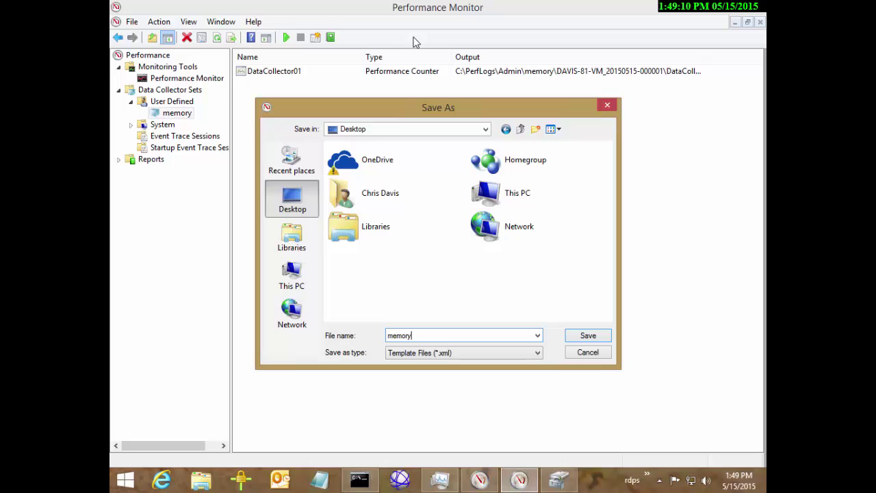
type("y")
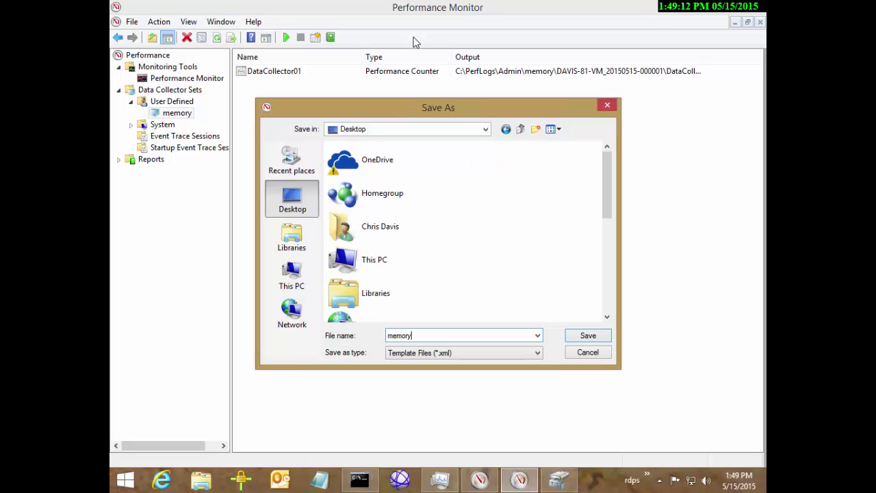
type("Template")
key("Return")
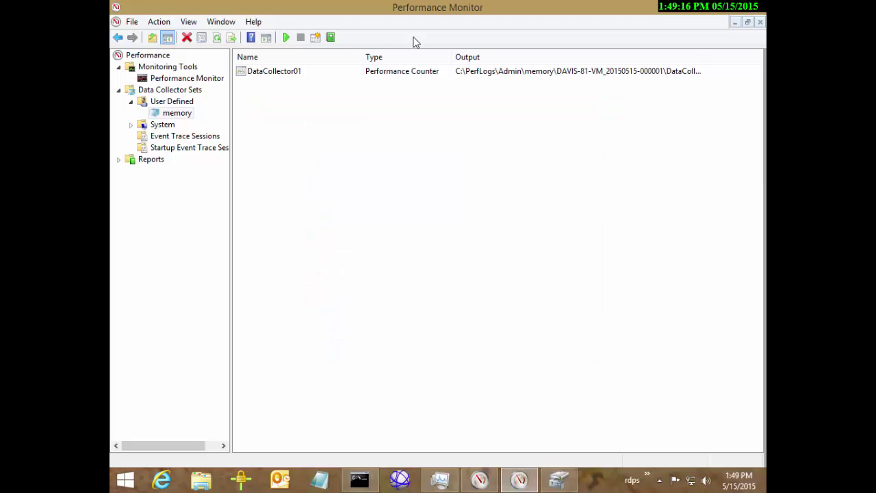
Start a new user-defined data collector set named memoryTest2 that is created from a template
key("Up")
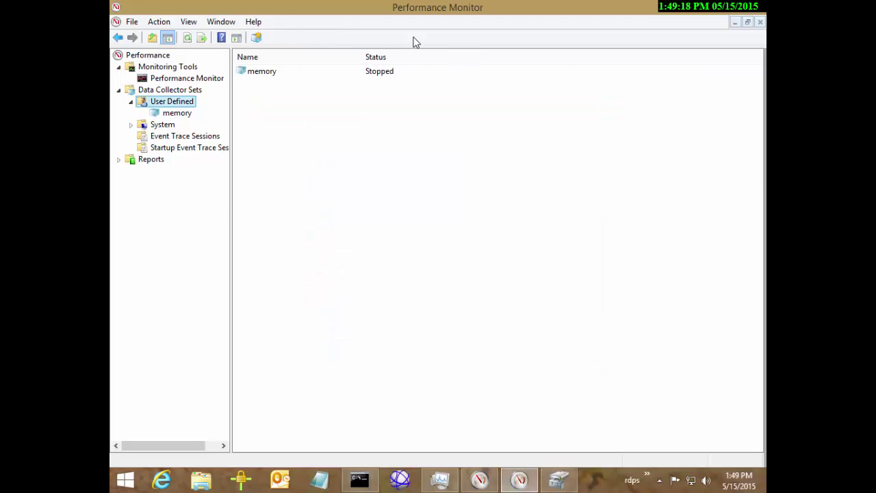
key("shift+F10")
key("Down")
key("Right")
key("Return")
type("me")
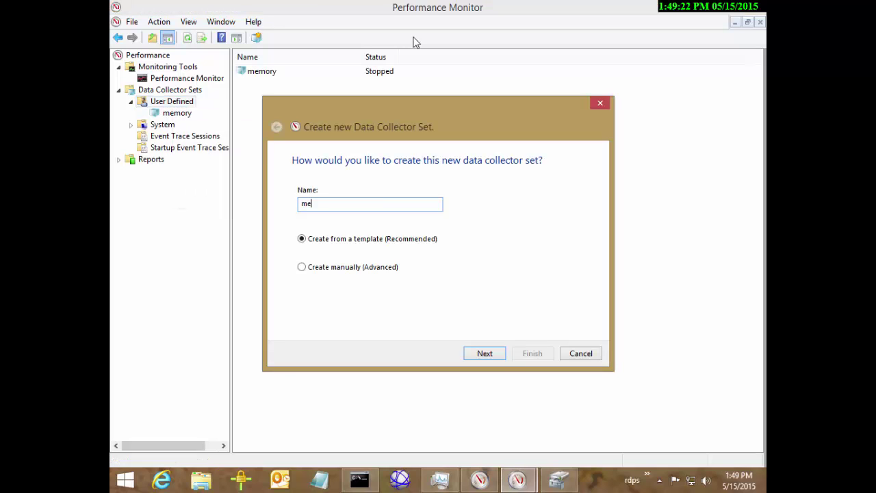
type("moryTest2")
key("Return")
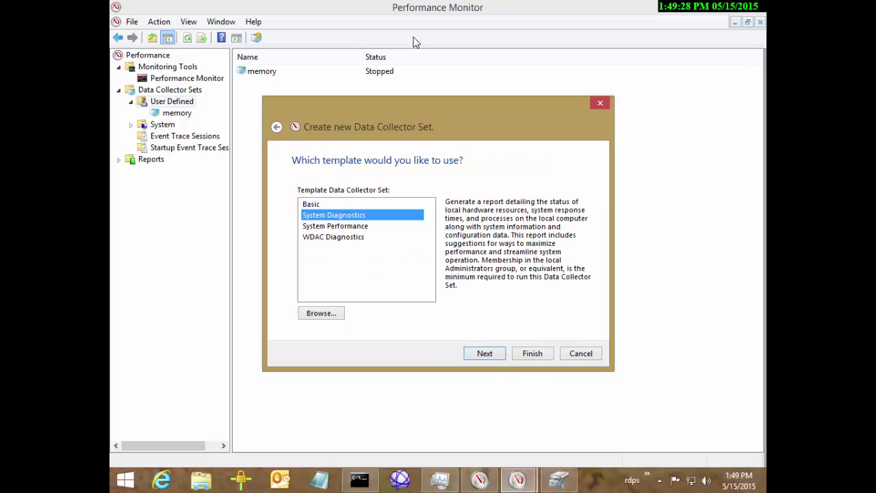
Load memoryTemplate from the Desktop as the template for the new set, then save and close it with the default account
key("Down")
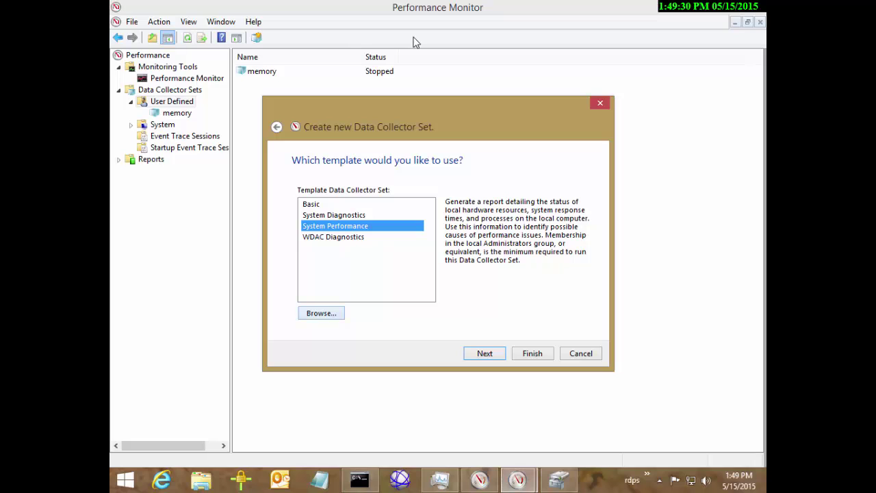
key("Tab")
key("Return")
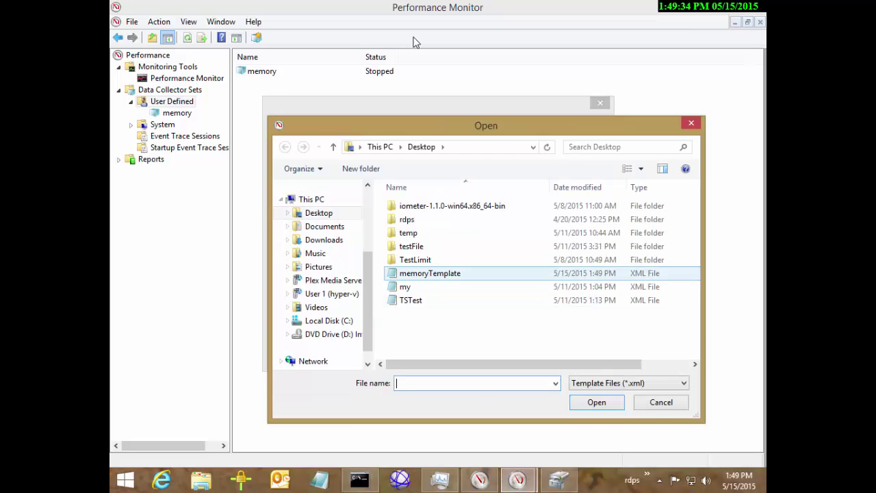
key("Return")
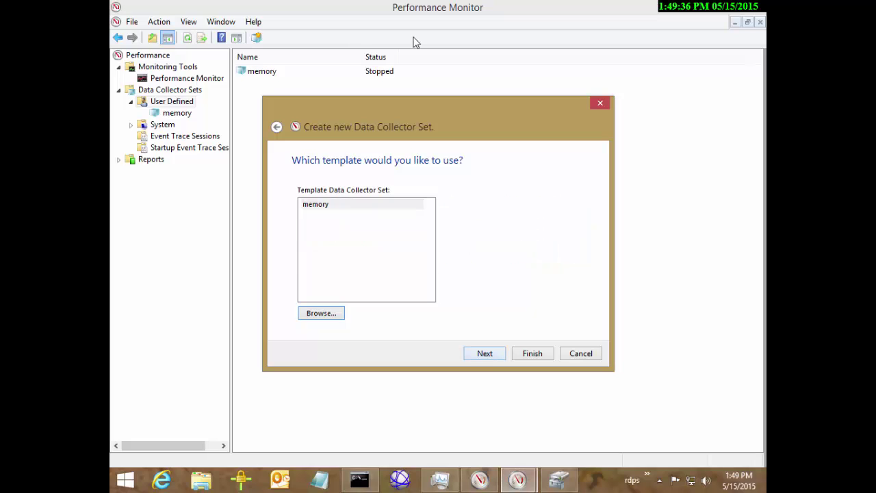
key("Return")
key("Return")
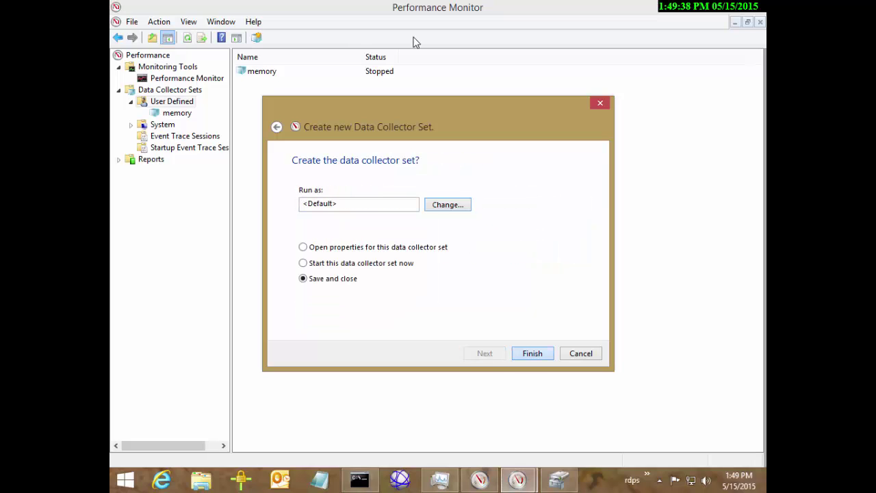
key("Return")
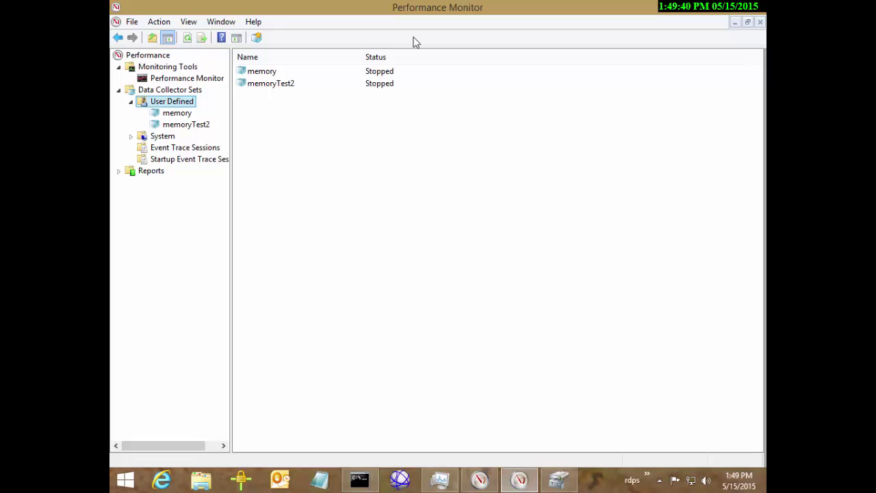
Remove the % Processor Time counter from the live Performance Monitor graph
key("Up")
key("Up")
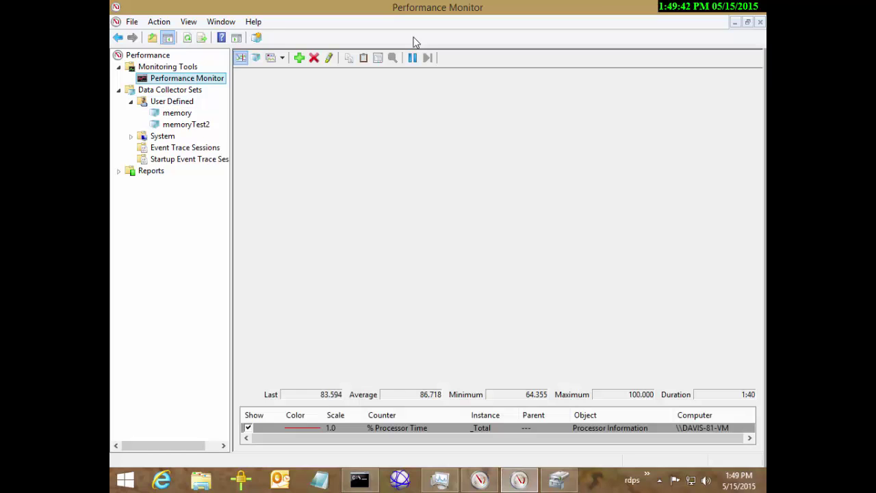
key("Delete")
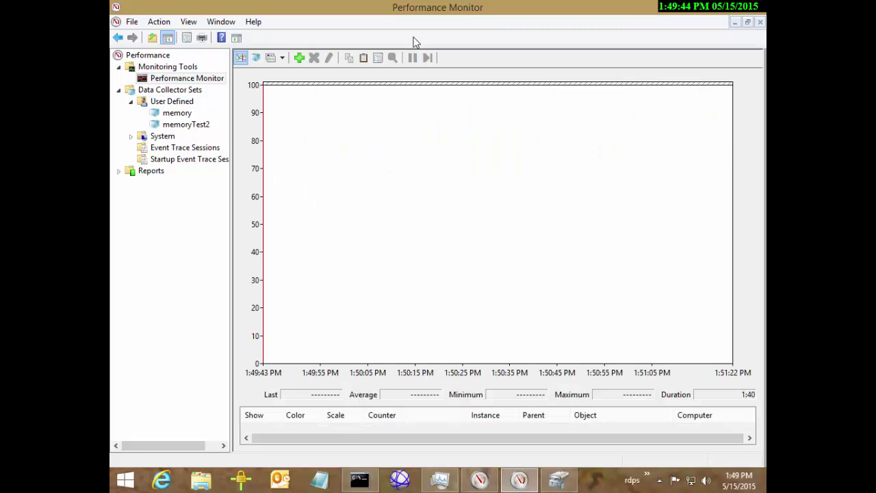
key("ctrl+n")
key("Escape")
Add a log file as the graph's data source and browse to Local Disk (C:)
key("ctrl+l")
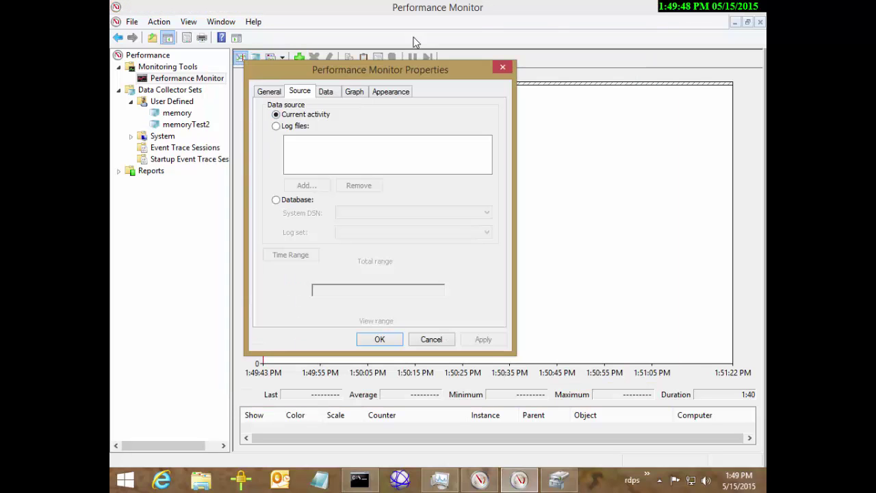
key("alt+d")
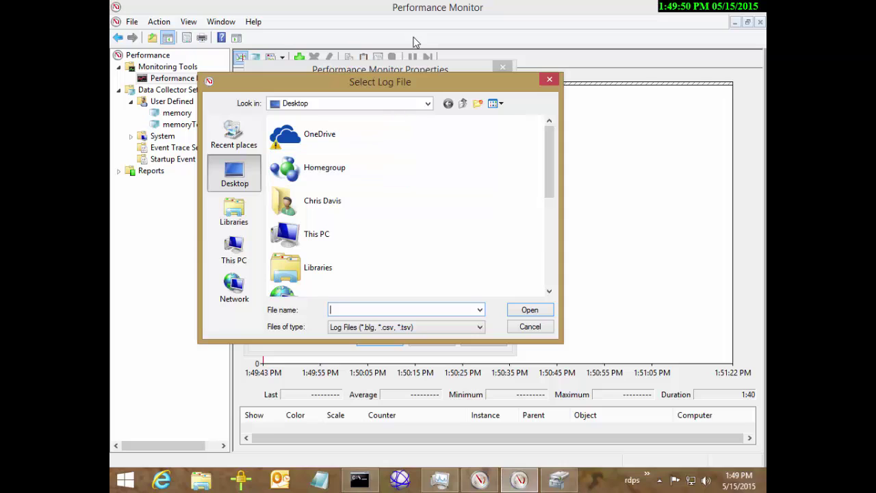
key("shift+Tab")
key("Up")
key("Up")
key("Down")
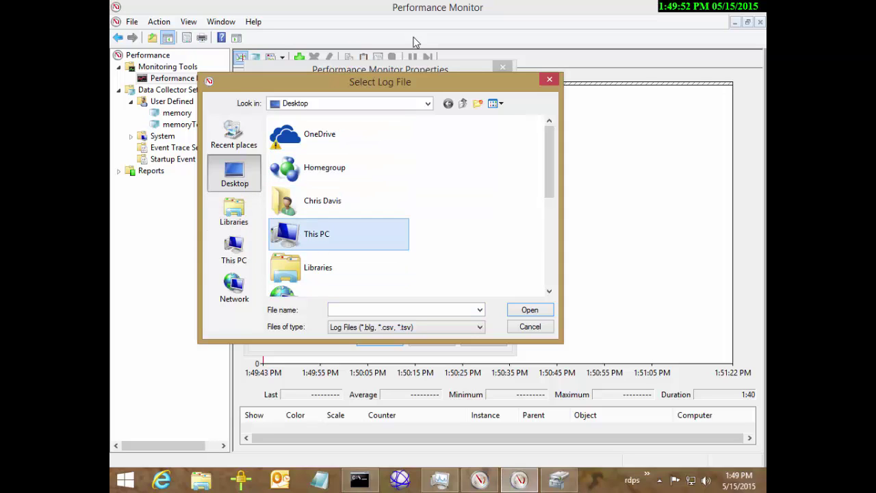
key("Return")
key("Down")
key("Down")
key("Down")
key("Down")
key("Down")
key("Down")
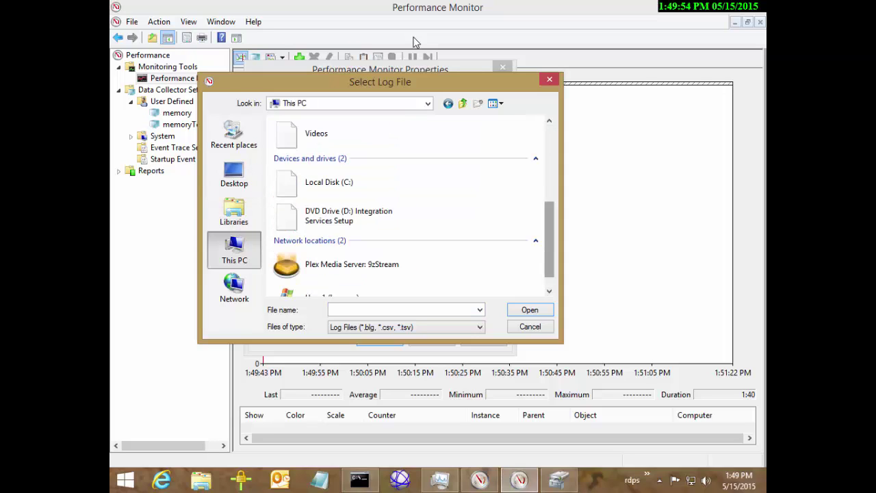
key("Up")
key("Return")
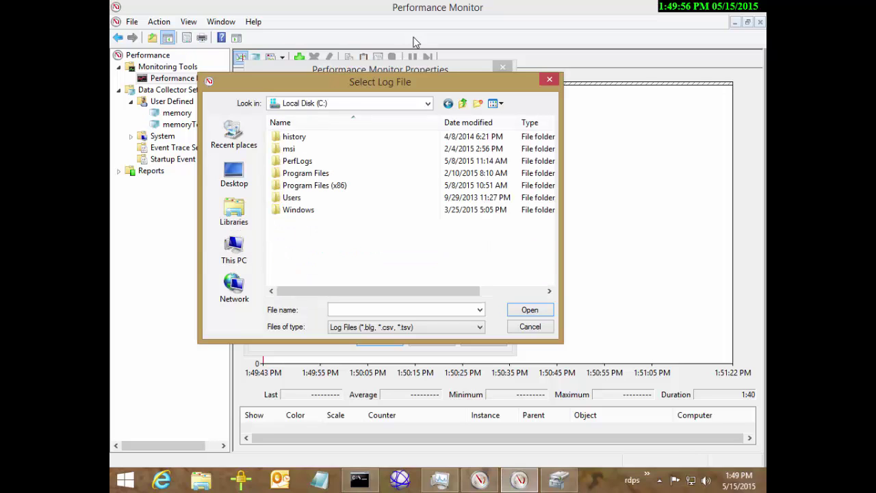
key("Down")
key("Down")
key("Down")
key("Return")
key("Down")
key("Return")
key("Down")
key("Down")
key("Down")
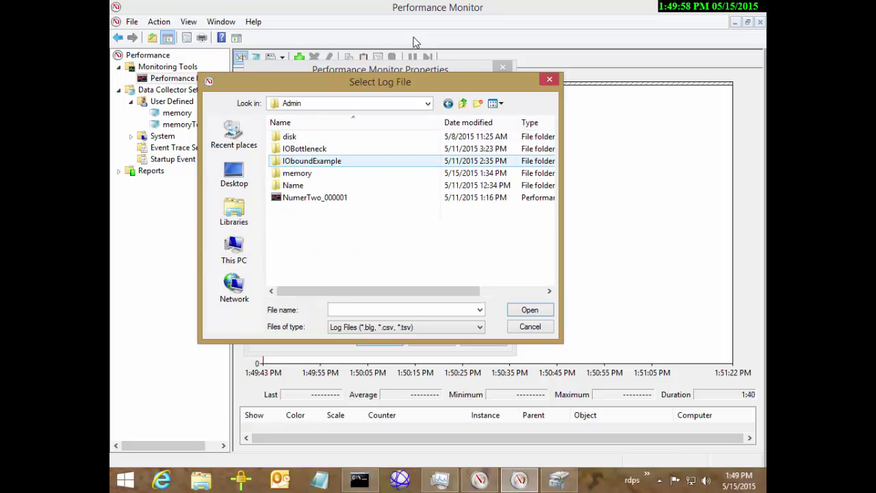
key("Down")
key("Return")
key("Down")
key("Return")
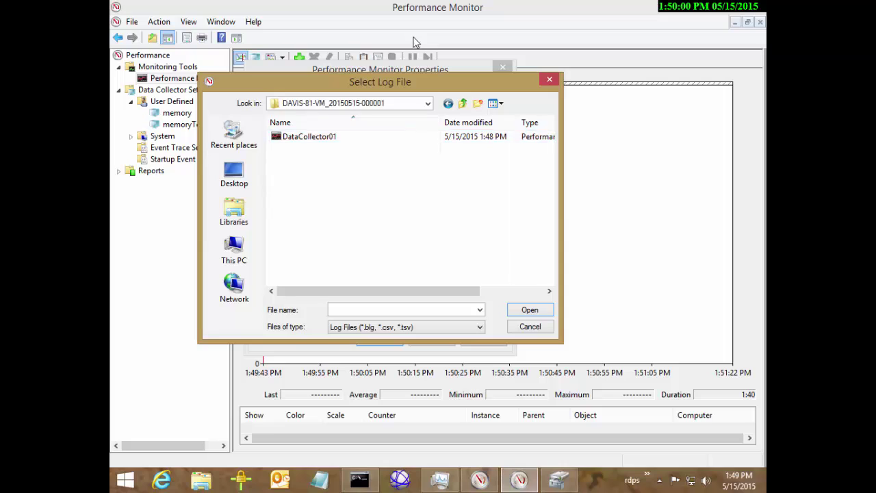
Load the DataCollector01 log and apply it as the graph's data source
key("Down")
key("Return")
key("Return")
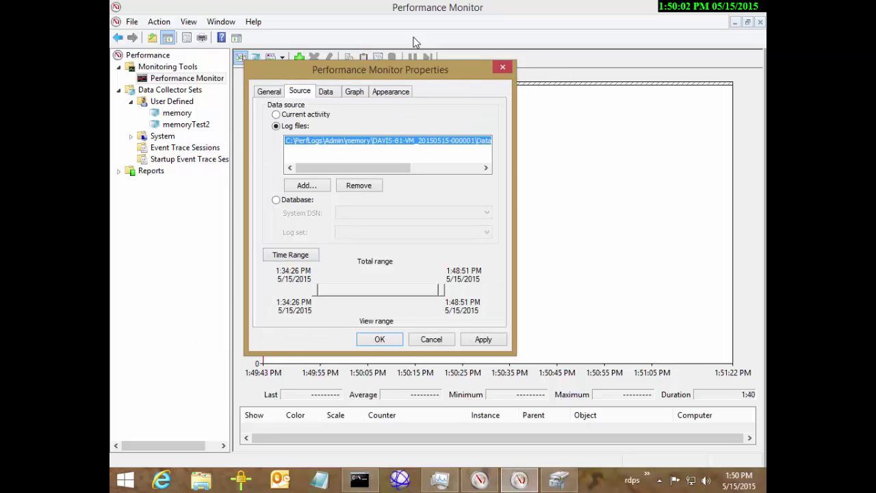
key("Return")
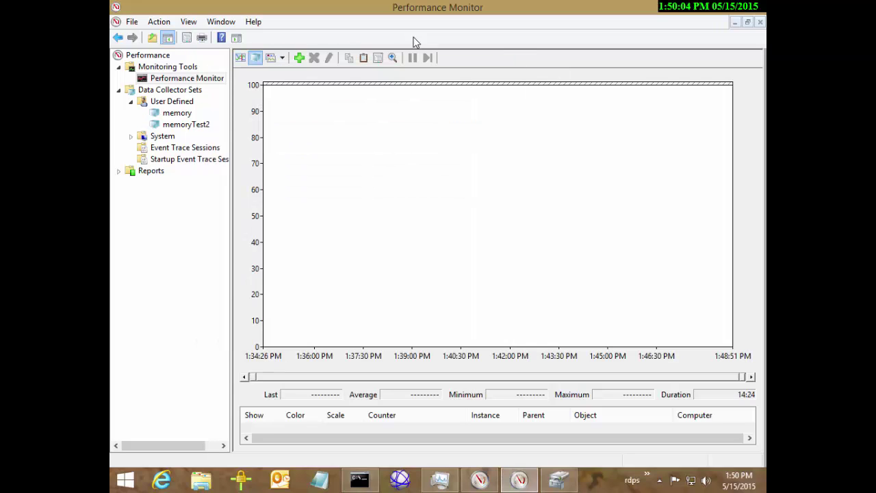
Add the Memory counters % Committed Bytes In Use and Commit Limit to the graph
key("ctrl+n")
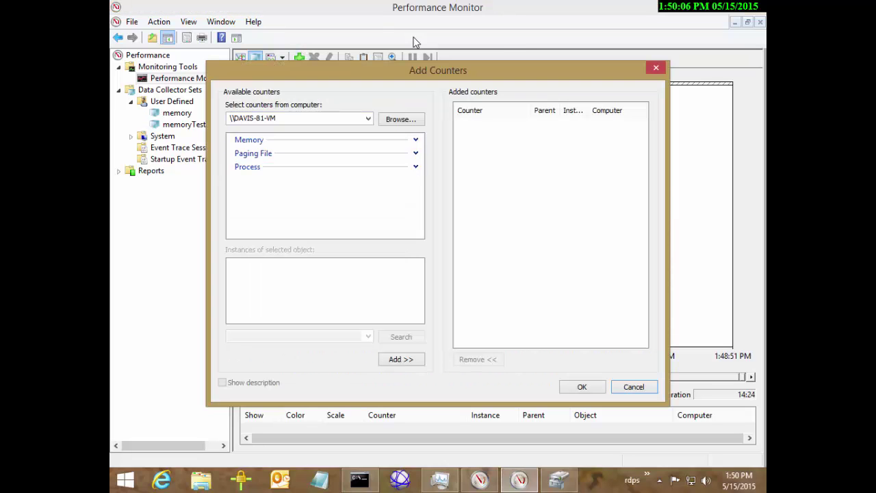
key("Right")
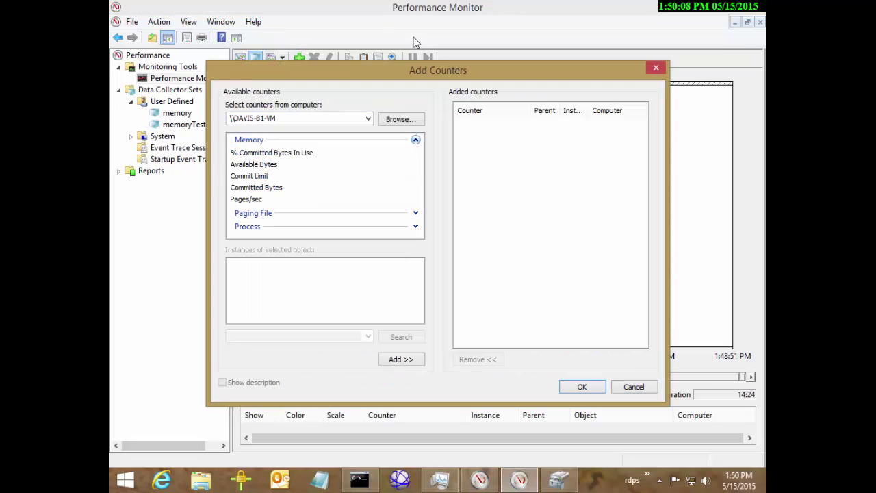
key("Down")
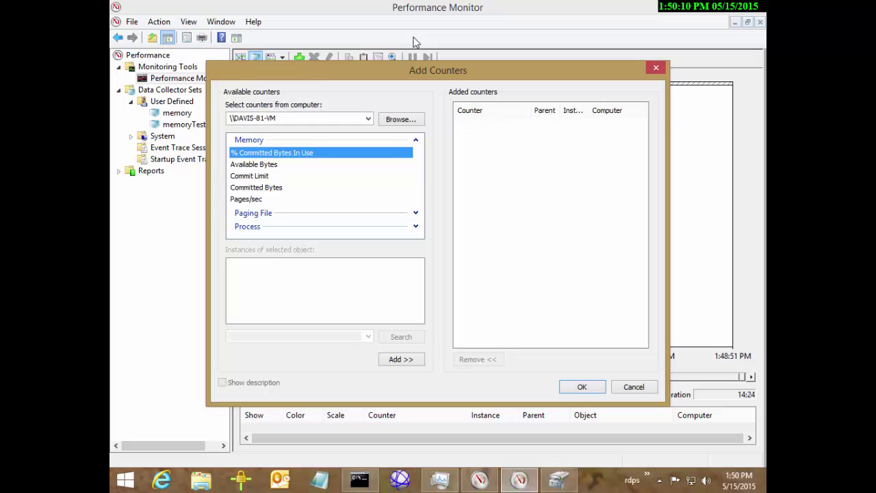
key("ctrl+Down")
key("ctrl+Down")
key("ctrl+space")
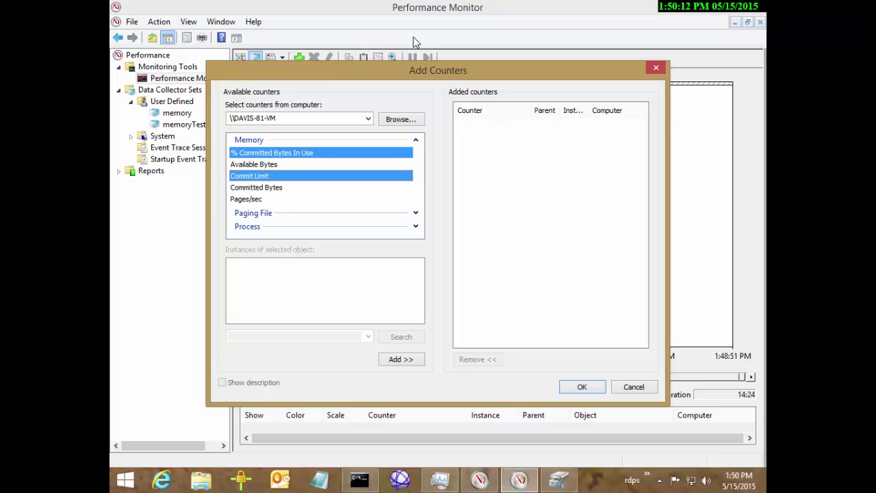
key("alt+d")
key("Return")
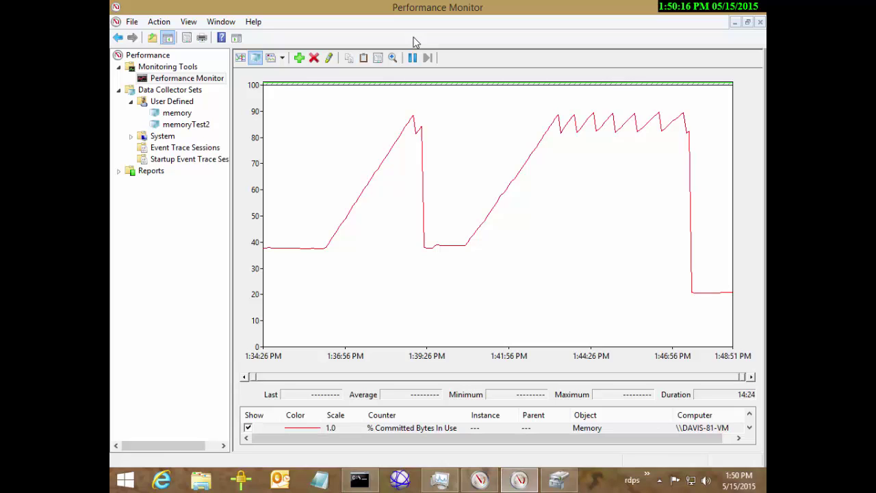
Turn on counter highlighting and scale the Commit Limit counter to fit the graph
key("ctrl+h")
key("Down")
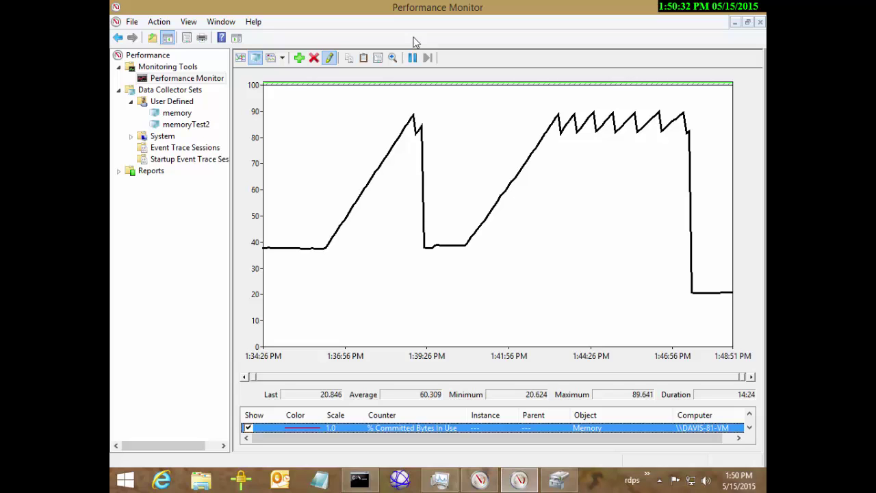
key("Down")
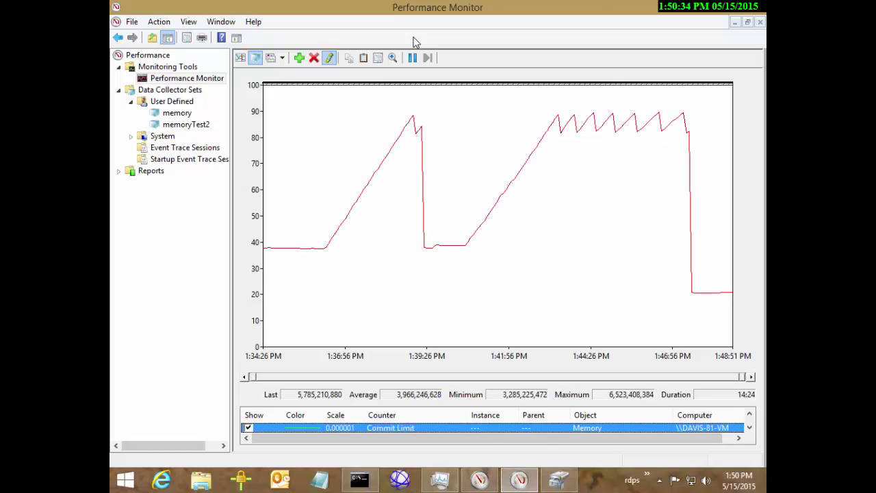
key("shift+F10")
key("Up")
key("Up")
key("Up")
key("Up")
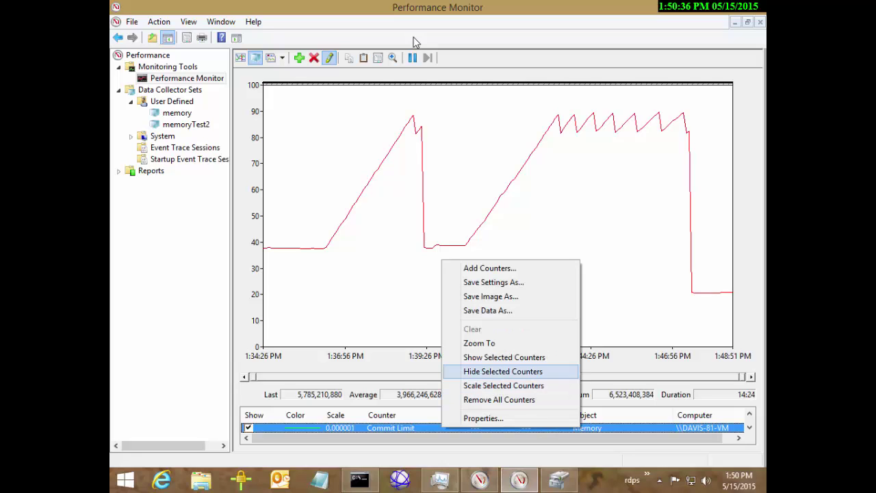
key("Down")
key("Return")
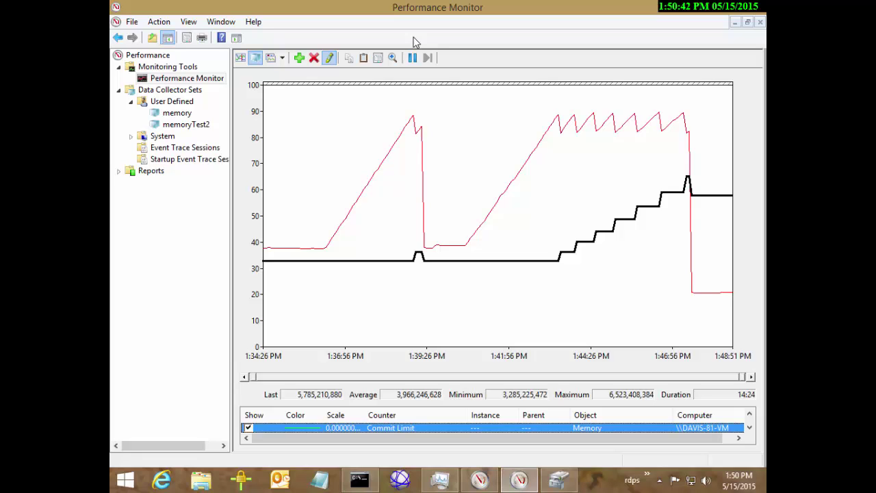
Remove the % Committed Bytes In Use and Commit Limit counters from the graph
key("Tab")
key("Tab")
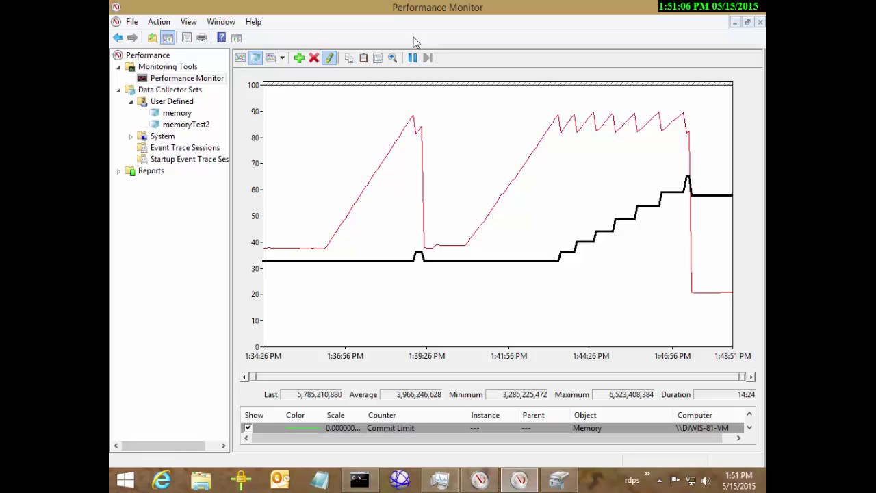
key("Tab")
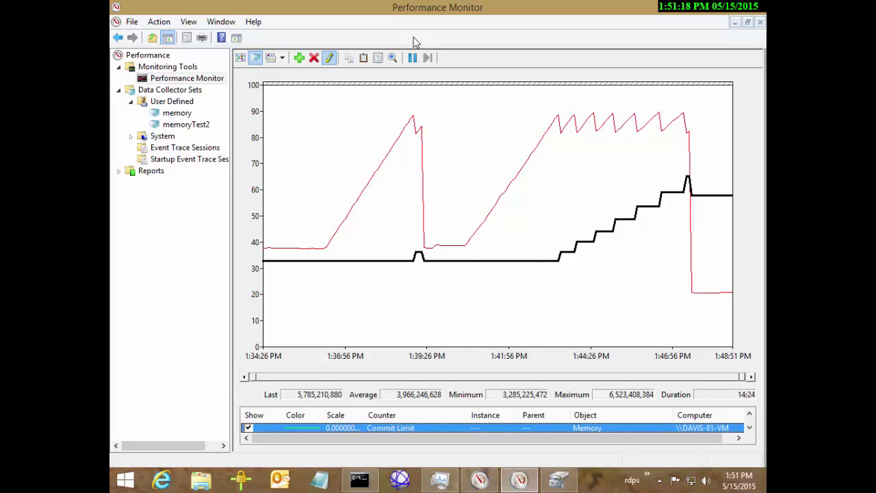
key("Delete")
key("Delete")
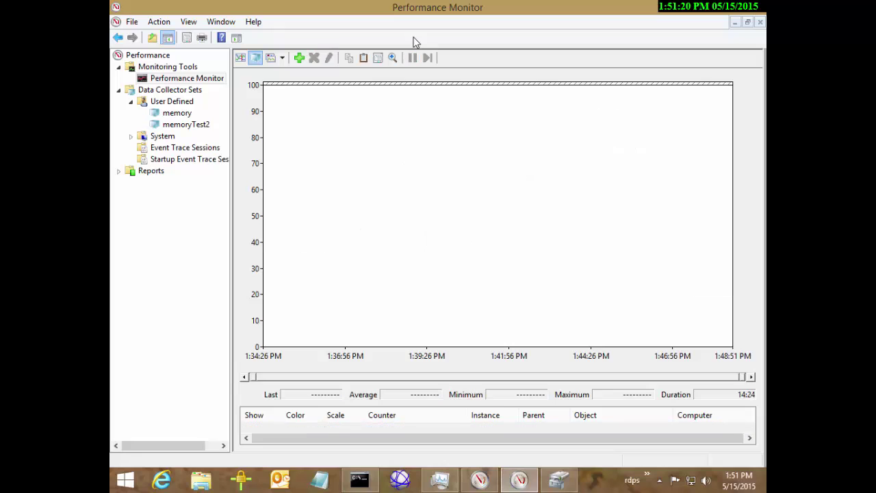
Add the Memory counter Available Bytes from the log to the graph
key("ctrl+i")
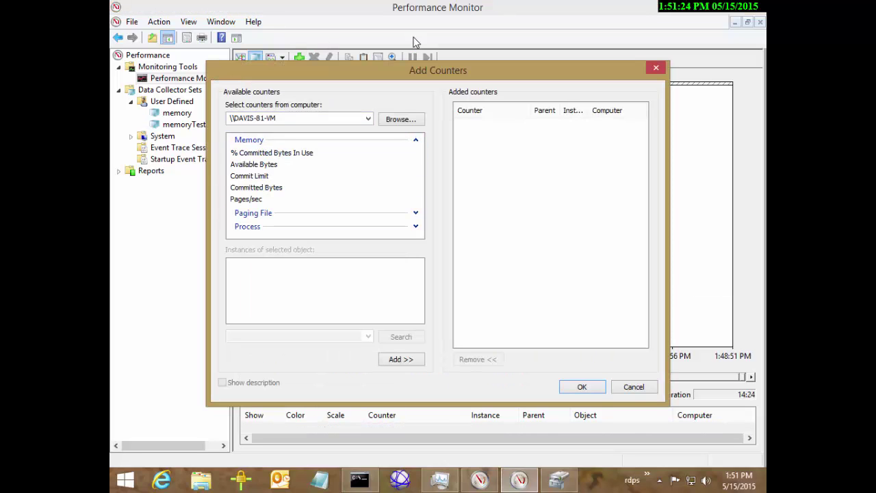
key("Down")
key("Down")
key("alt+a")
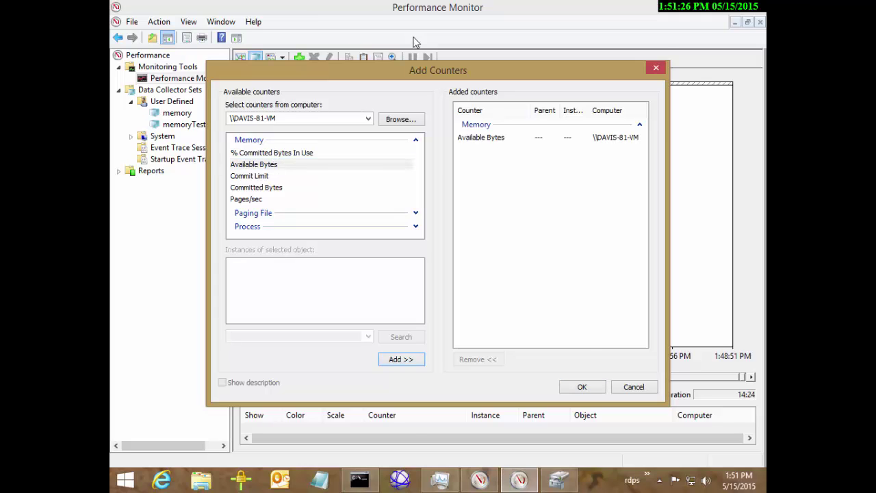
key("Return")
Scale the Available Bytes counter to fit the graph, examine its curve and remove the counter
key("shift+F10")
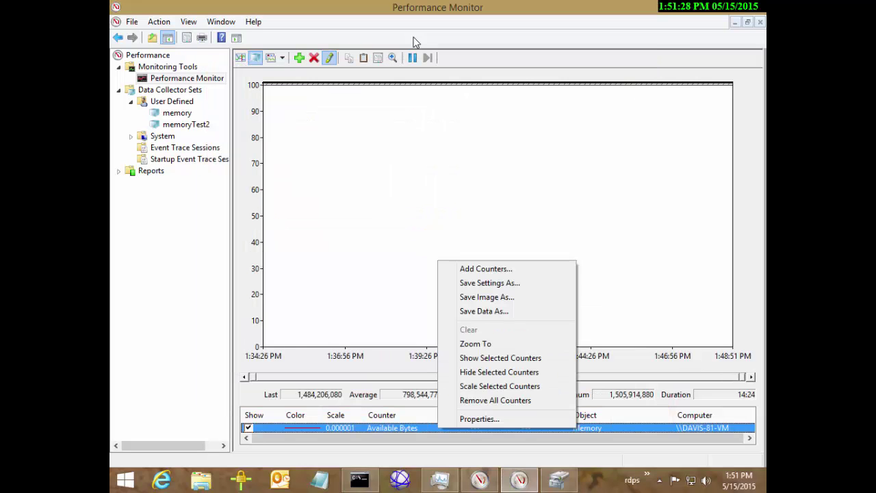
key("Down")
key("Down")
key("Down")
key("Down")
key("Down")
key("Down")
key("Down")
key("Return")
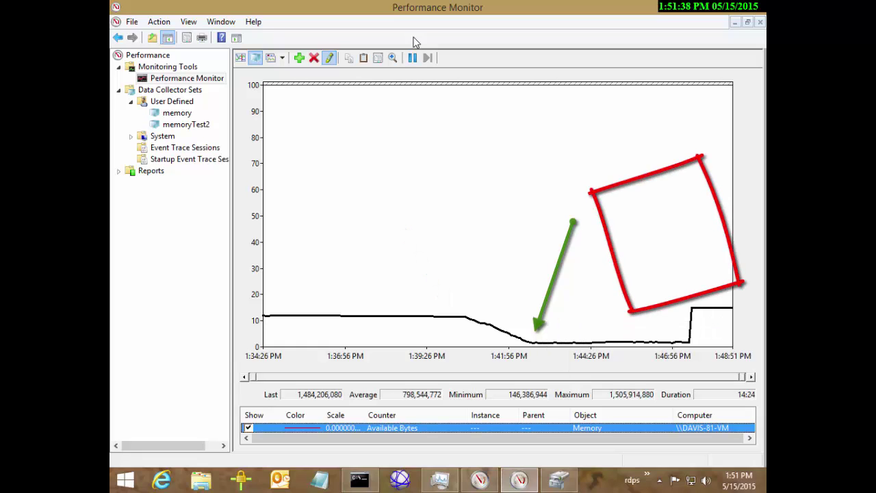
key("Delete")
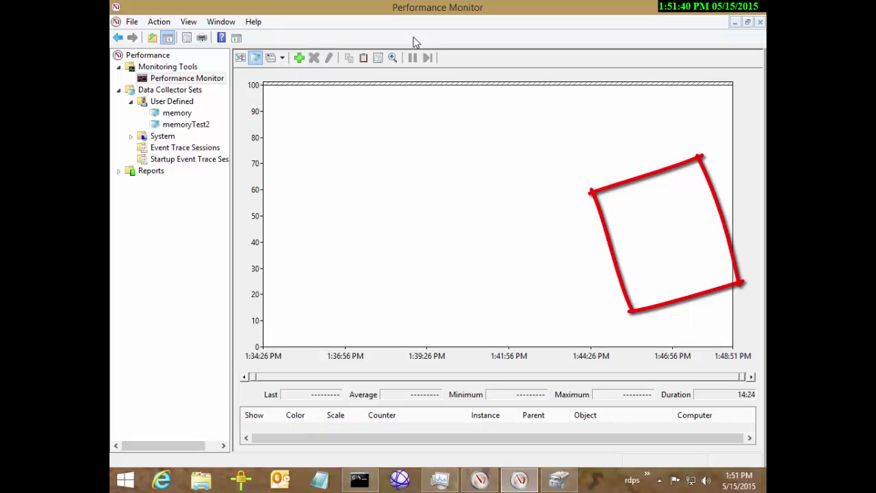
key("shift+F10")
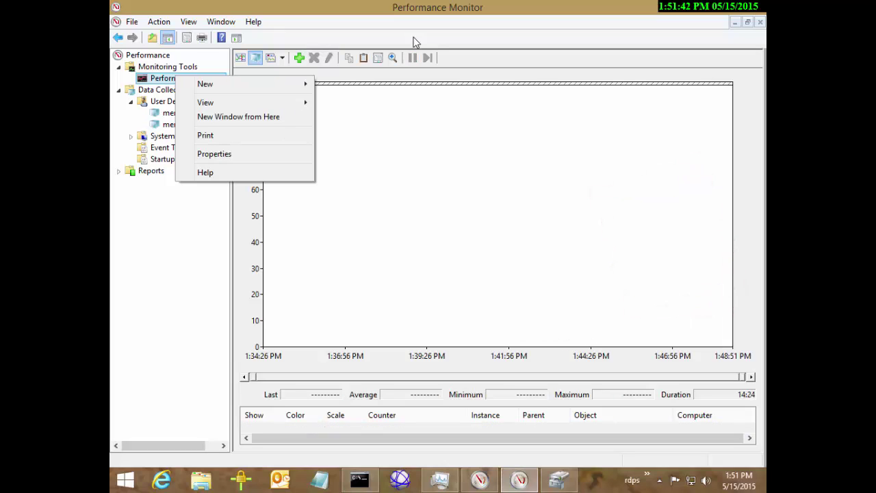
key("Down")
key("Down")
key("Down")
key("Down")
key("Escape")
Add the Memory counter Pages/sec from the log to the graph
key("ctrl+n")
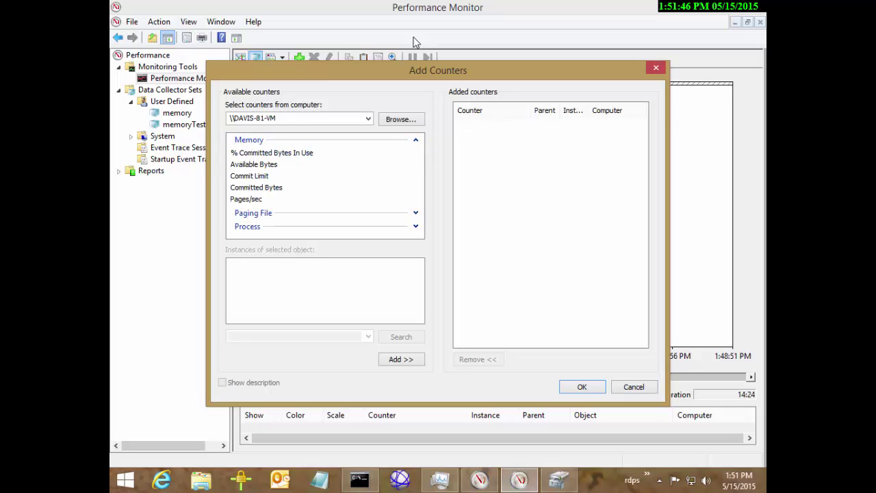
key("Down")
key("Down")
key("Down")
key("Down")
key("Down")
key("alt+a")
key("Tab")
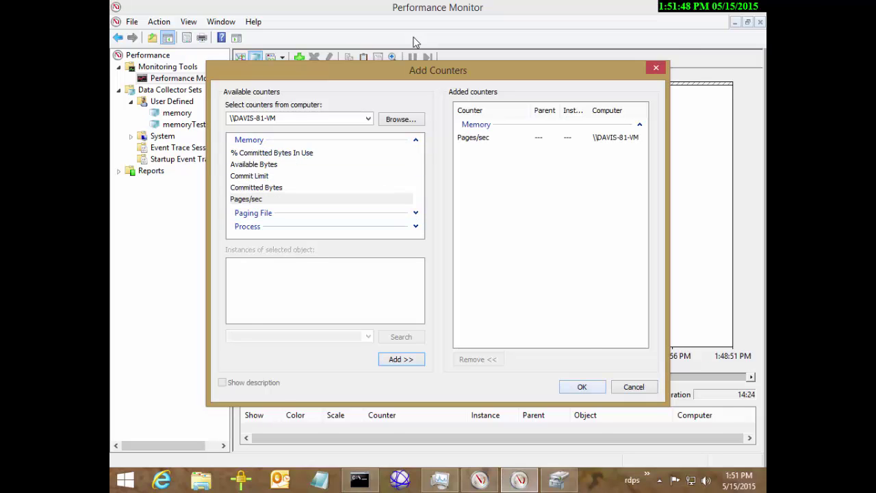
key("Return")
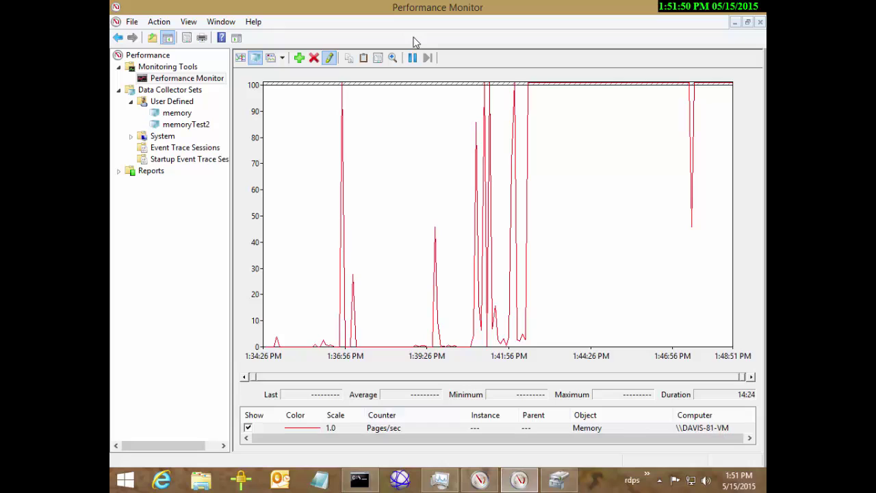
Select the Pages/sec counter and scale it to fit the graph
key("ctrl+h")
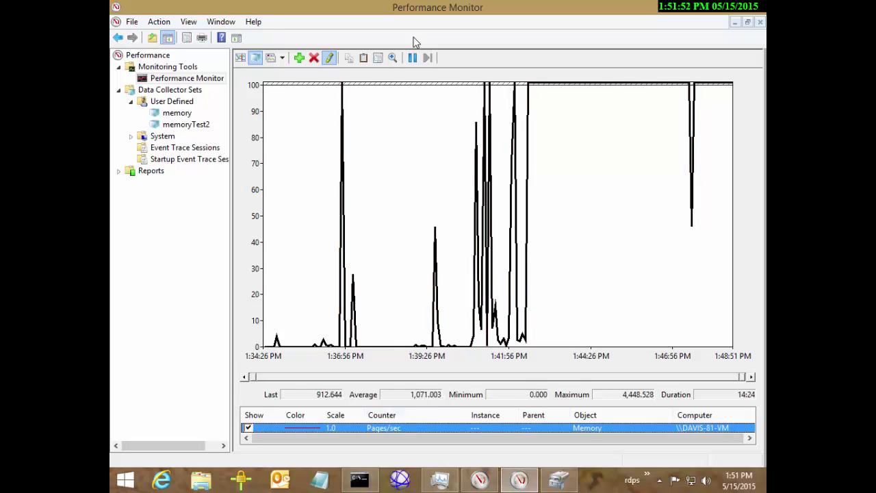
key("shift+F10")
key("Up")
key("Up")
key("Up")
key("Up")
key("Up")
key("Up")
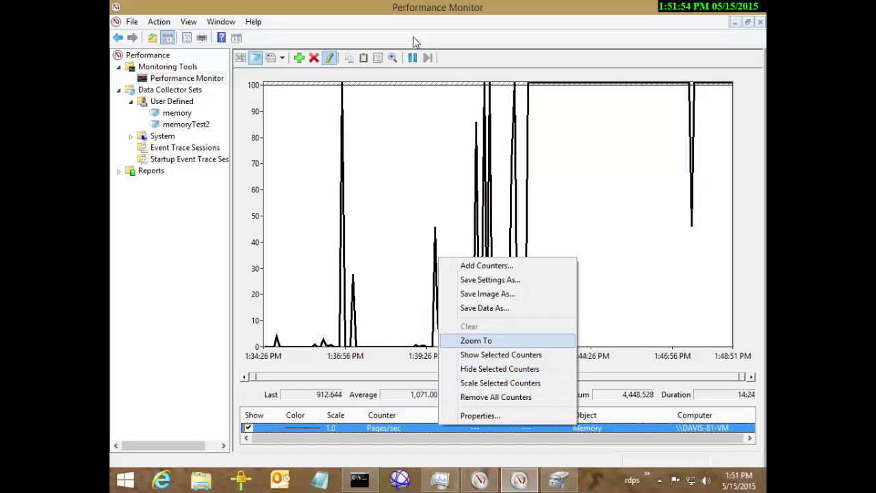
key("Up")
key("Up")
key("Up")
key("Down")
key("Down")
key("Down")
key("Down")
key("Down")
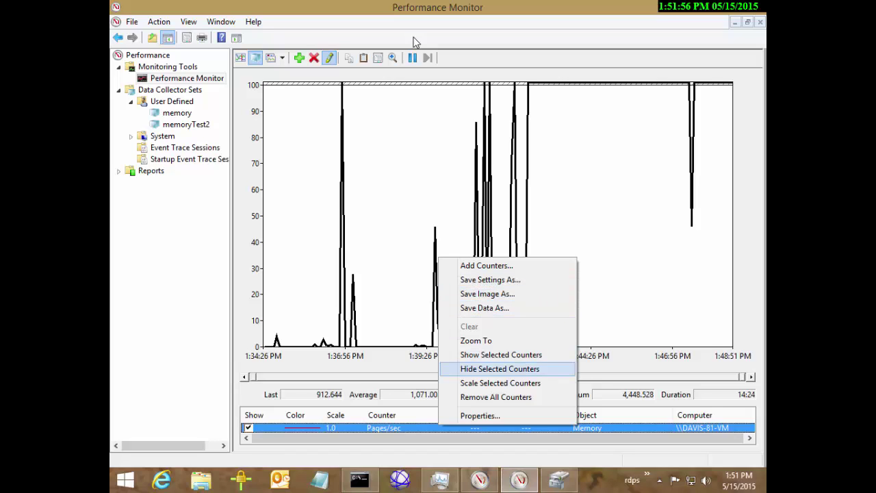
key("Down")
key("Return")
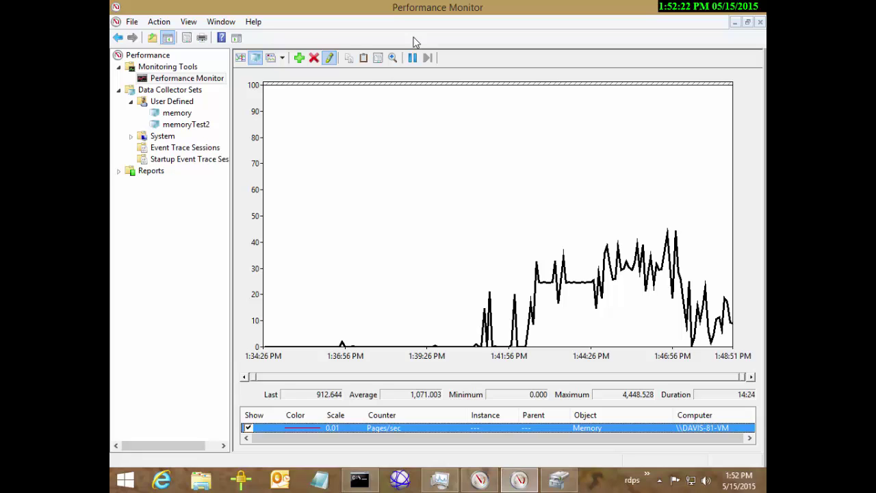
Remove the Pages/sec counter and accept the existing memory log file as the graph's data source
key("Delete")
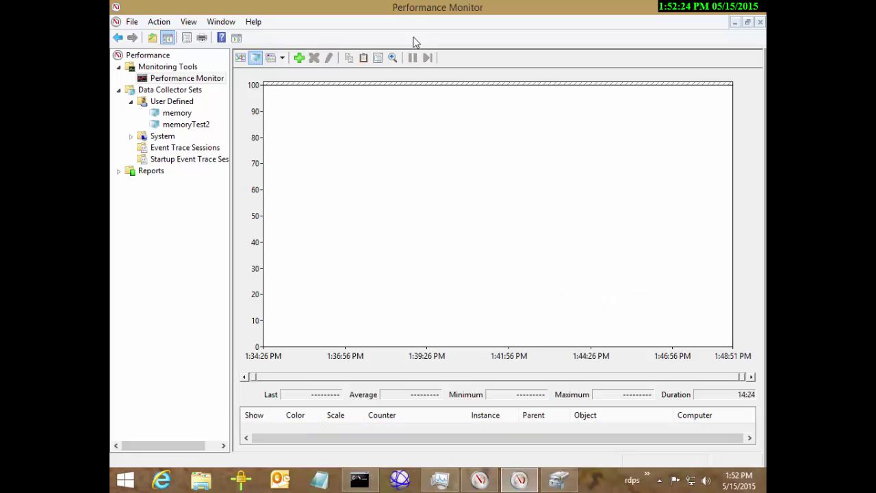
key("ctrl+l")
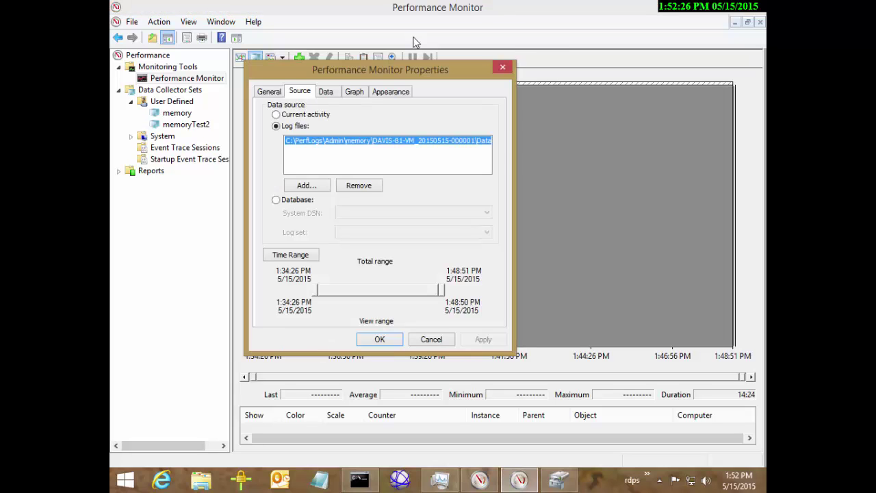
key("Return")
Add the Memory counters % Committed Bytes In Use, Commit Limit and Committed Bytes to the graph
key("ctrl+i")
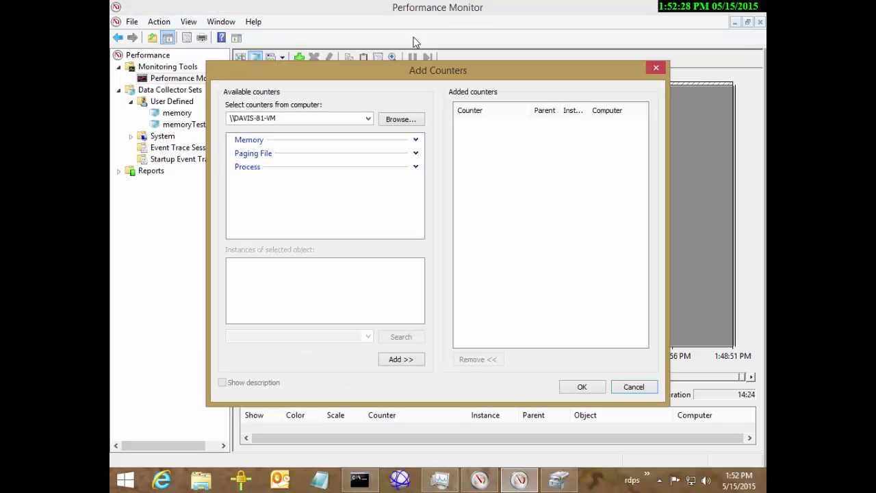
key("Right")
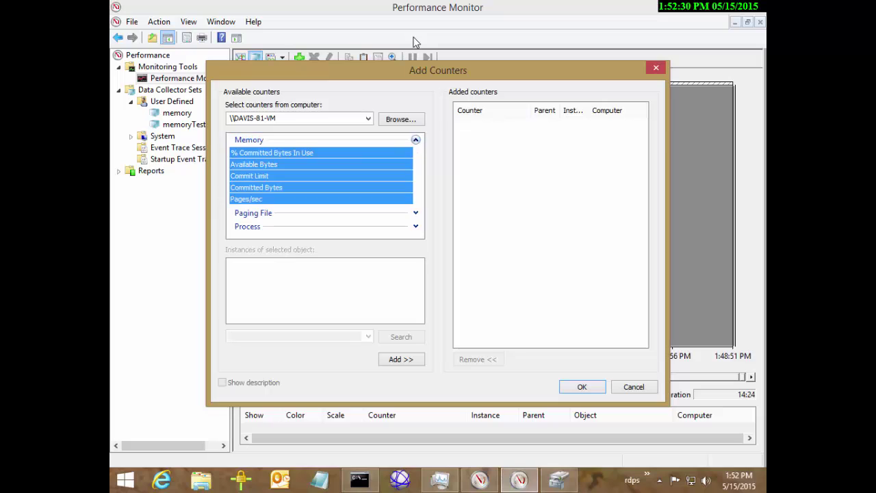
key("p")
key("Up")
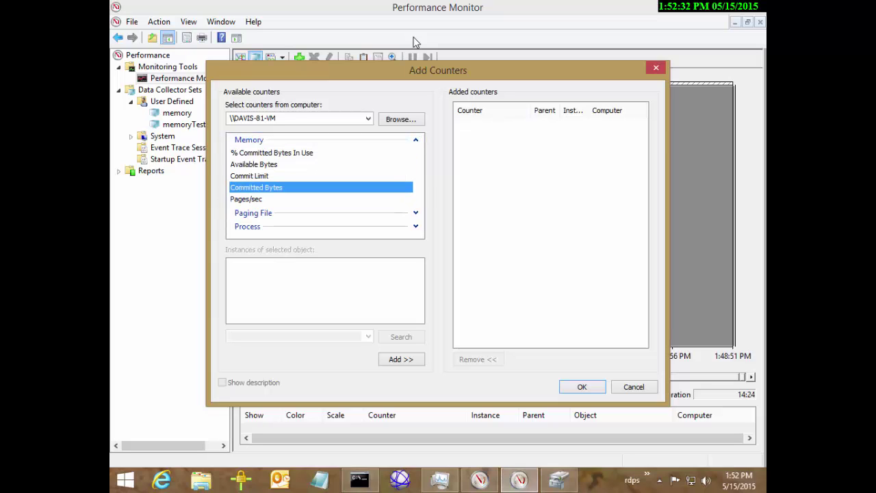
key("shift+Up")
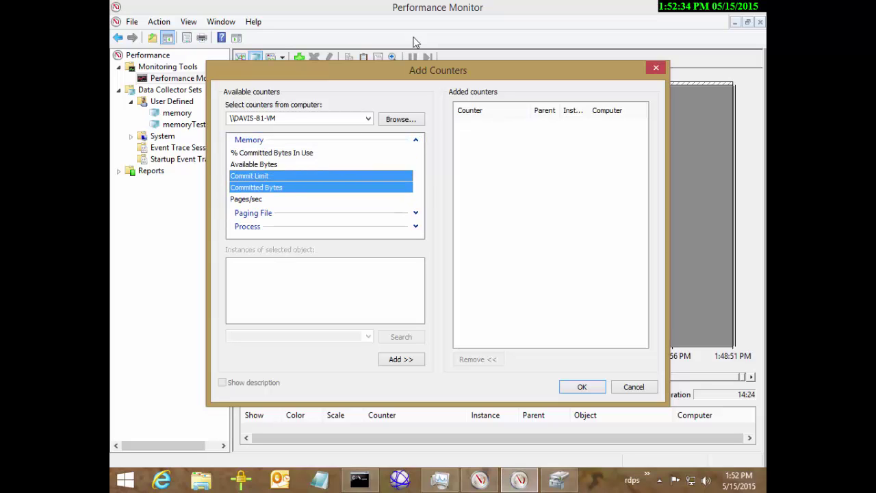
key("ctrl+Up")
key("ctrl+Up")
key("ctrl+space")
key("alt+a")
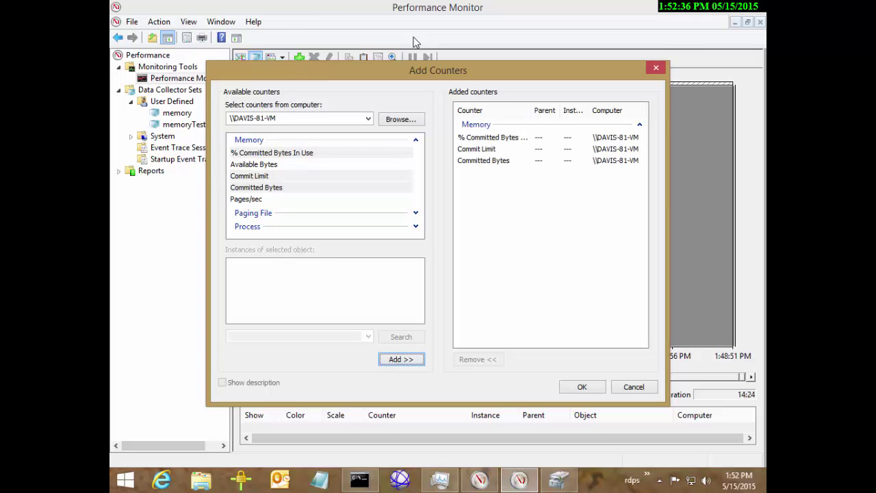
key("Return")
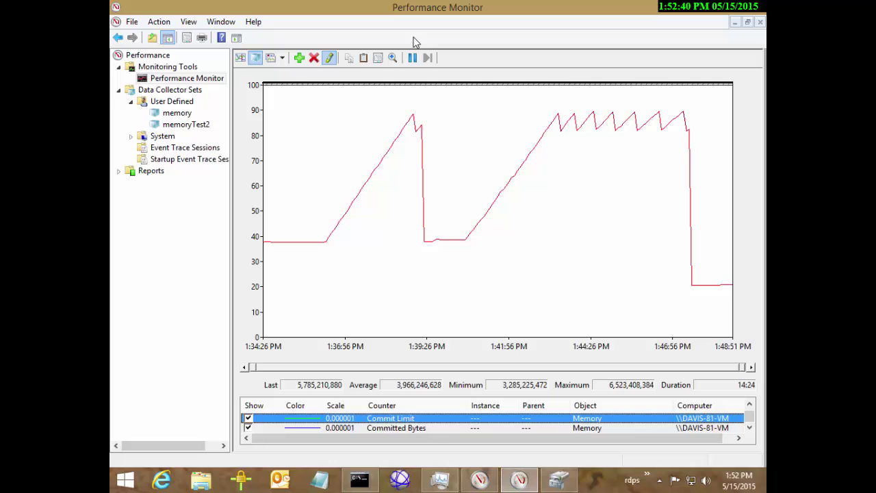
Scale the Commit Limit and Committed Bytes counters together to fit the graph
key("shift+Down")
key("shift+F10")
key("Up")
key("Up")
key("Up")
key("Up")
key("Up")
key("Down")
key("Down")
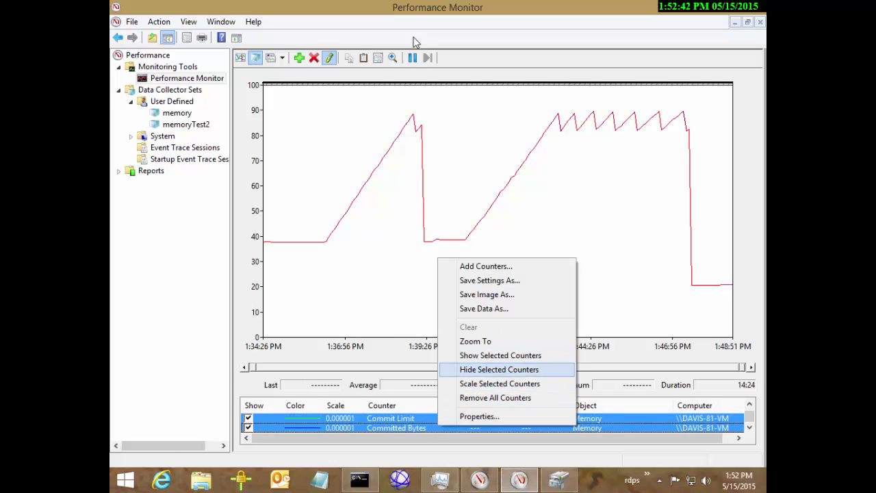
key("Return")
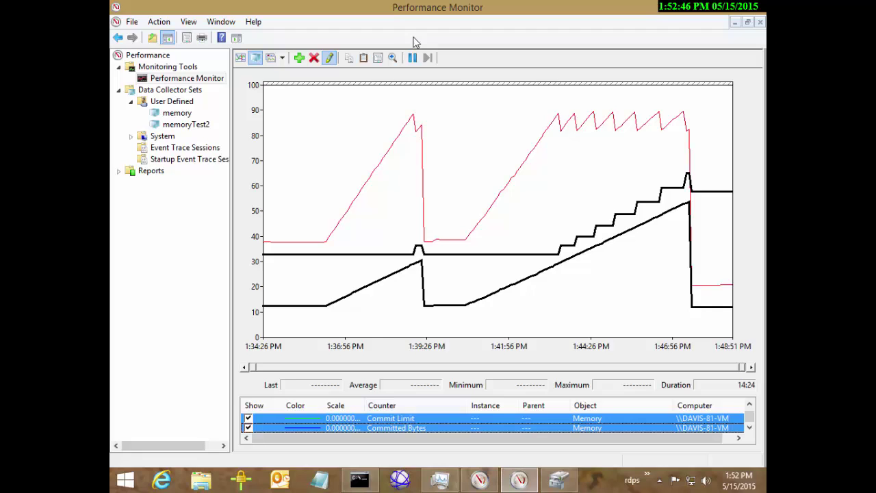
Highlight % Committed Bytes In Use, Commit Limit and Committed Bytes one at a time to compare their curves
scroll(414, 43, "up", 1)
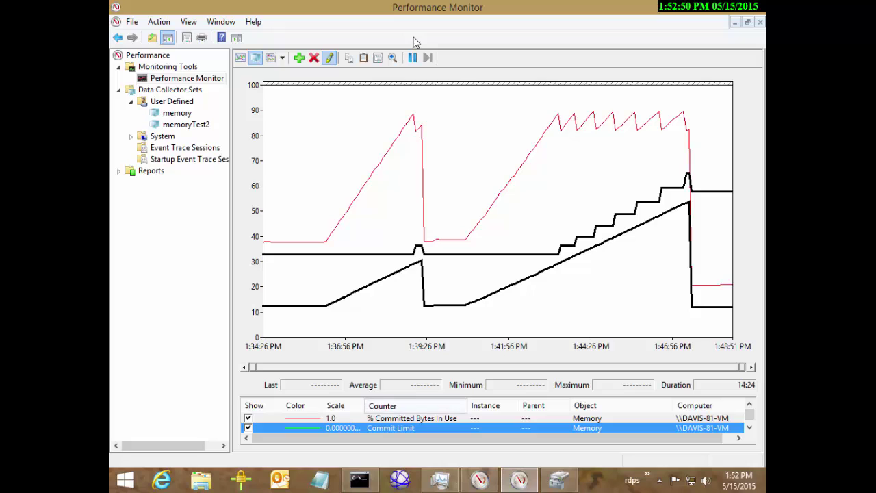
key("Up")
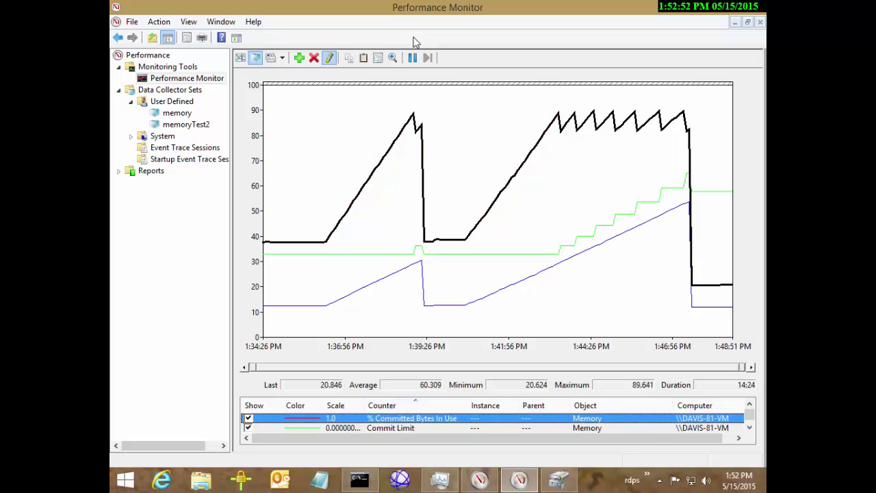
key("Down")
key("Down")
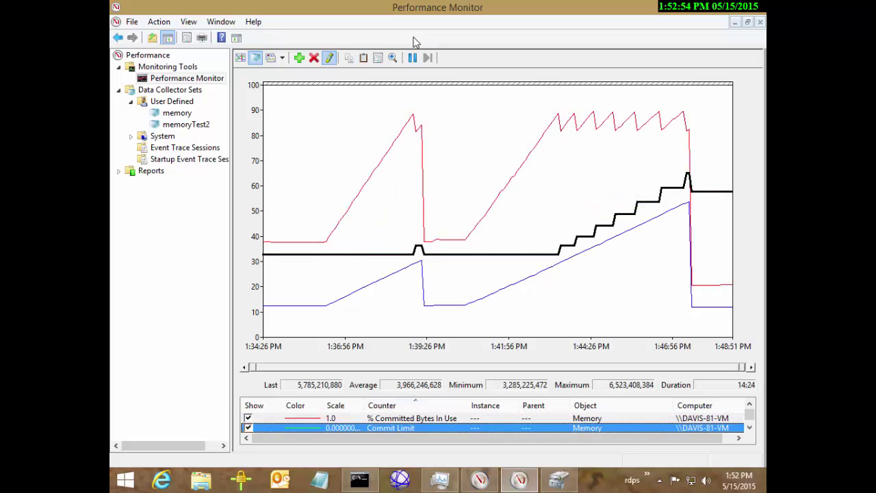
key("Up")
key("Down")
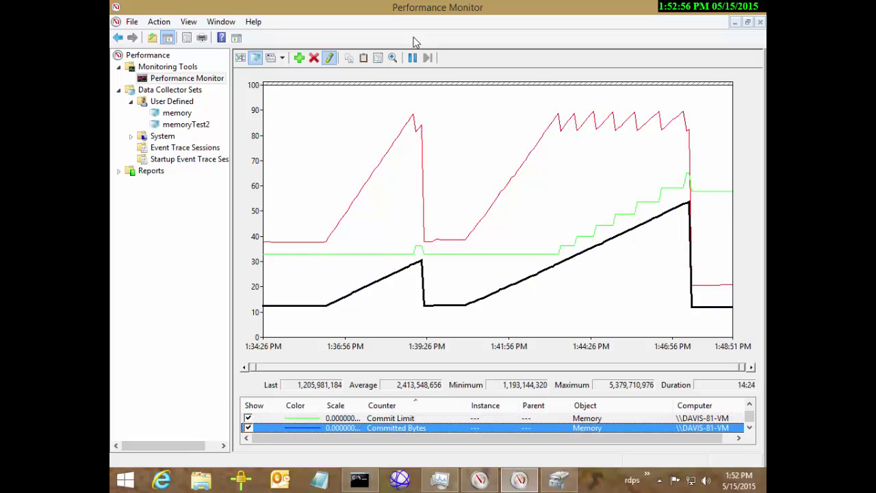
key("Up")
key("Down")
key("Up")
key("Up")
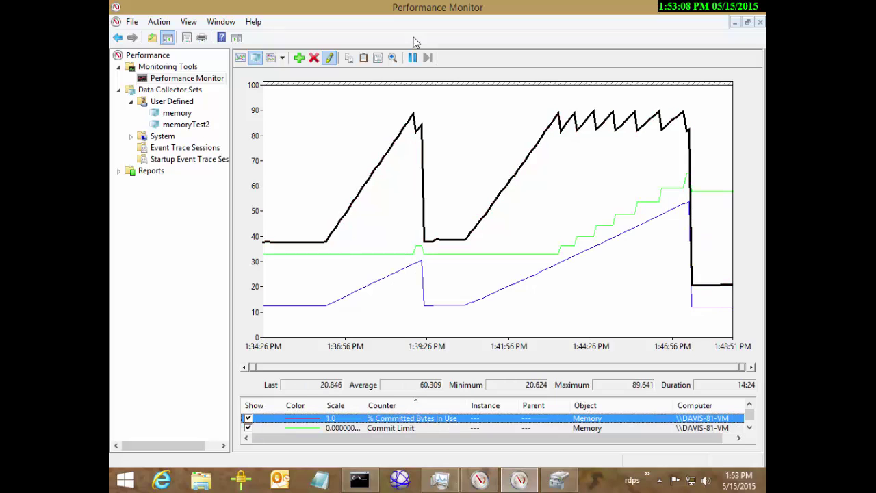
key("Down")
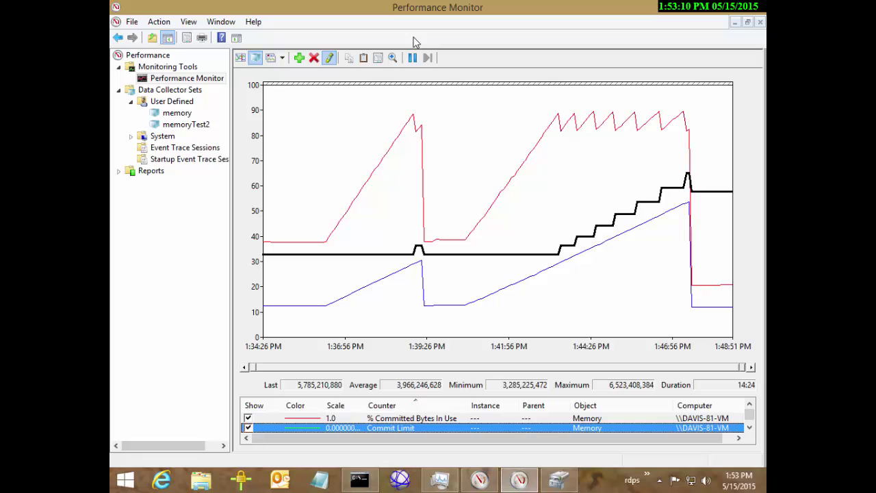
key("Down")
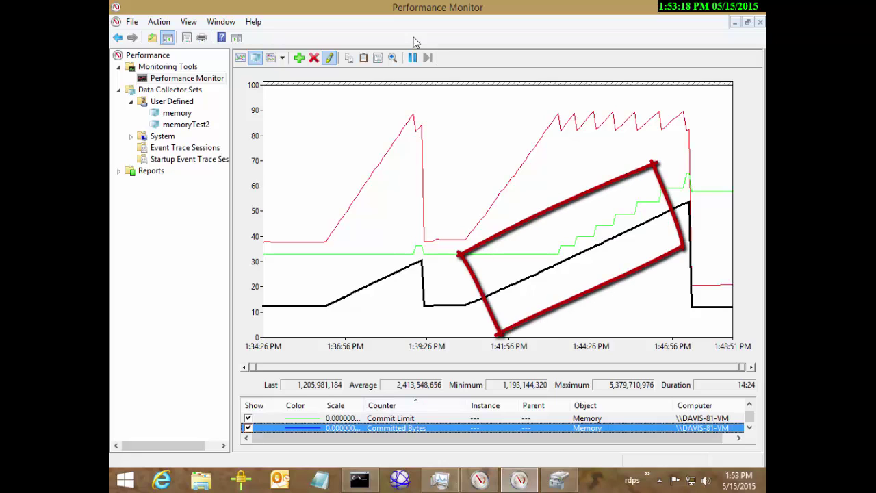
Clear the graph and add the Paging File % Usage counter for the pagefile.sys instance, with its curve highlighted
left_click(240, 57)
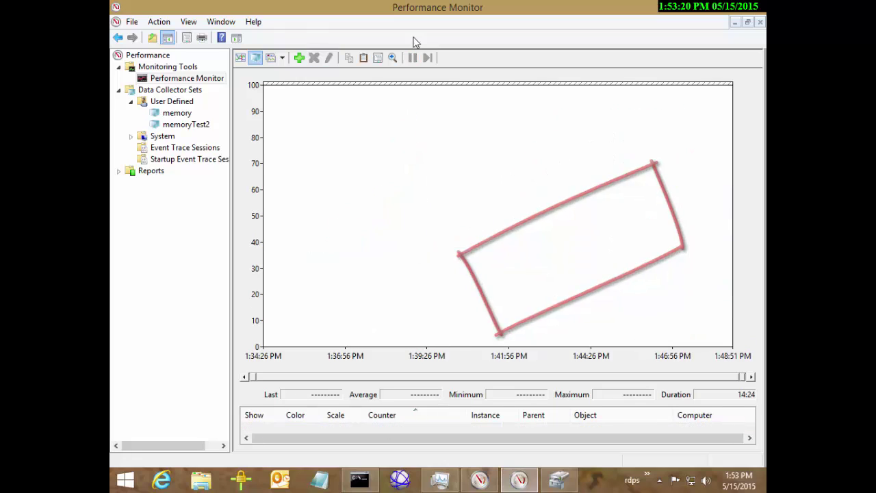
key("ctrl+n")
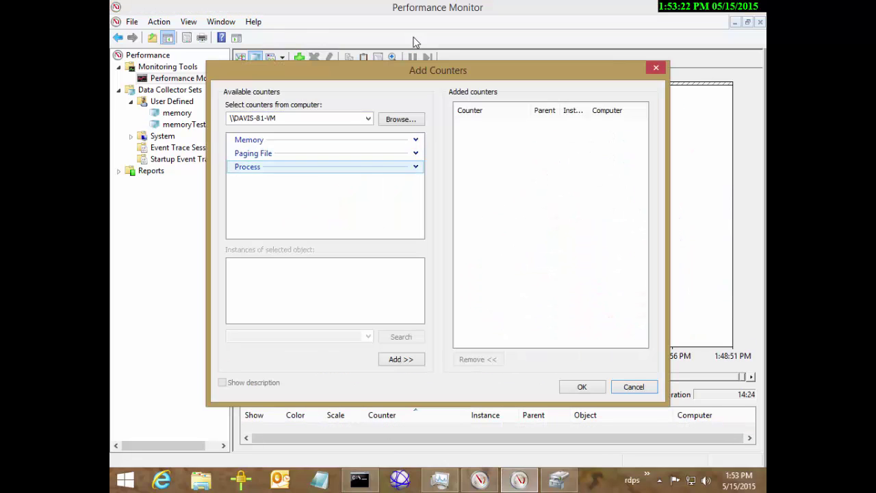
key("Up")
key("Right")
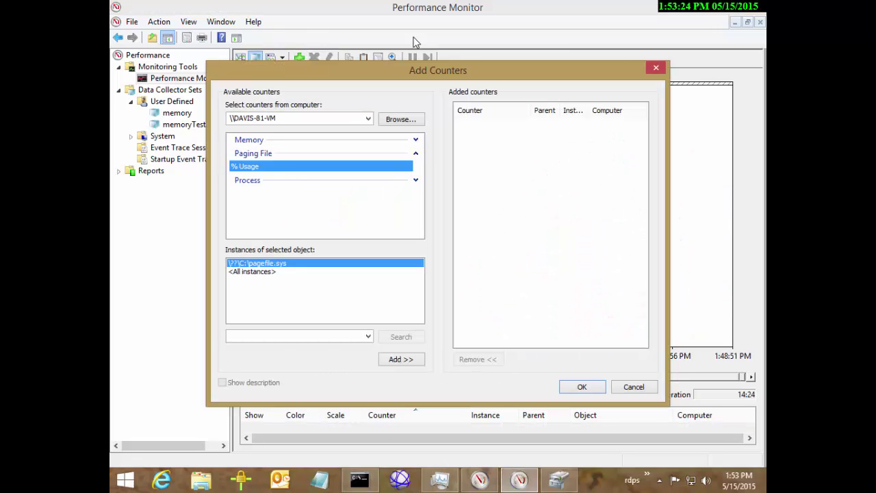
key("Tab")
key("Return")
key("Tab")
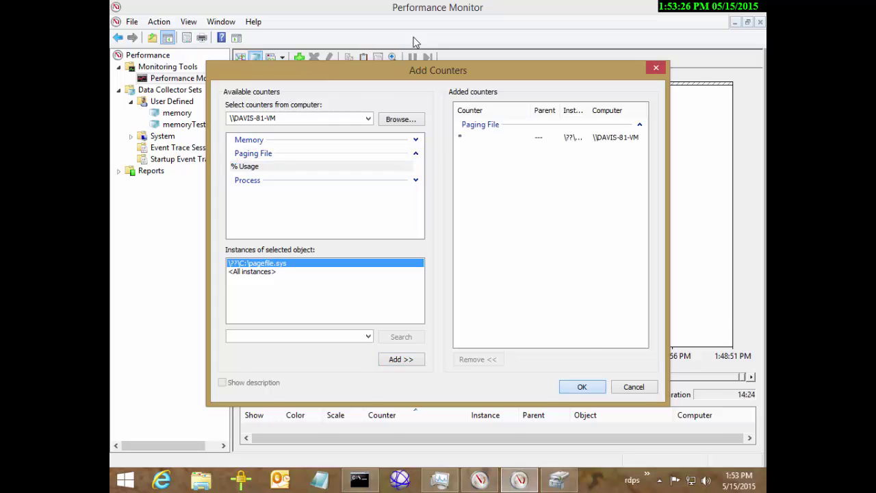
key("Return")
key("ctrl+h")
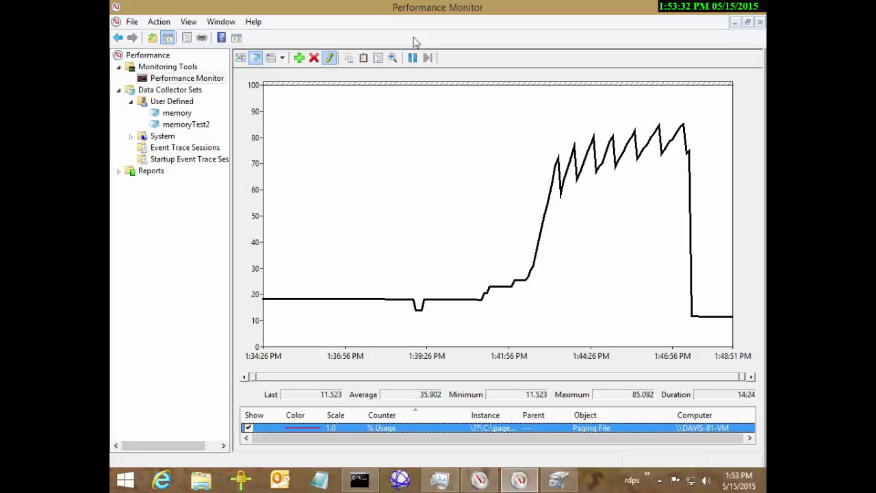
Add the Memory counter % Committed Bytes In Use to the graph and highlight its curve
key("ctrl+n")
key("Right")
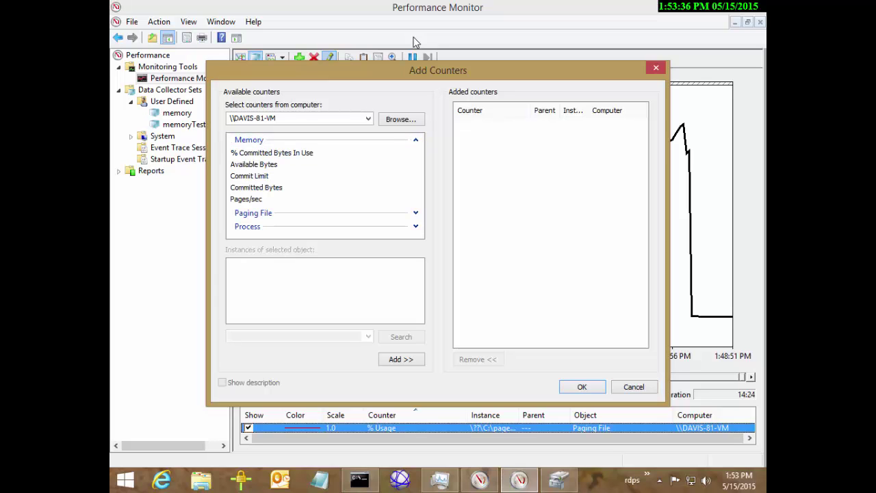
key("Down")
key("Tab")
key("Return")
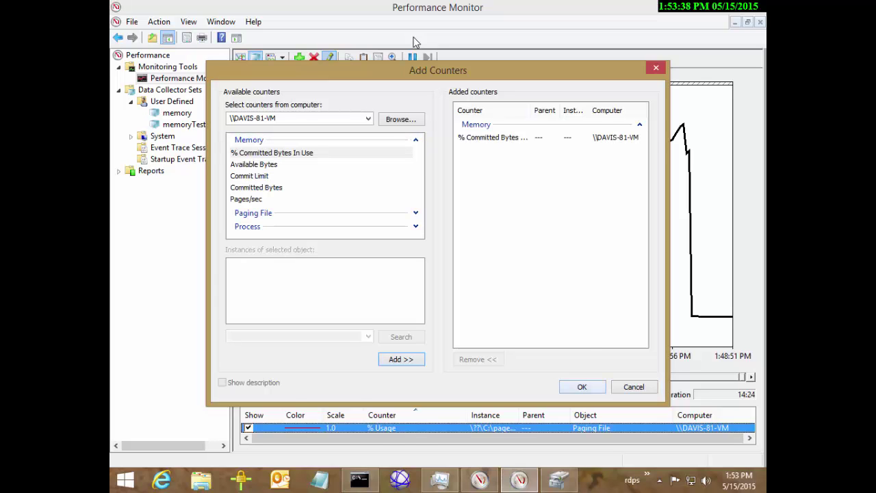
key("Return")
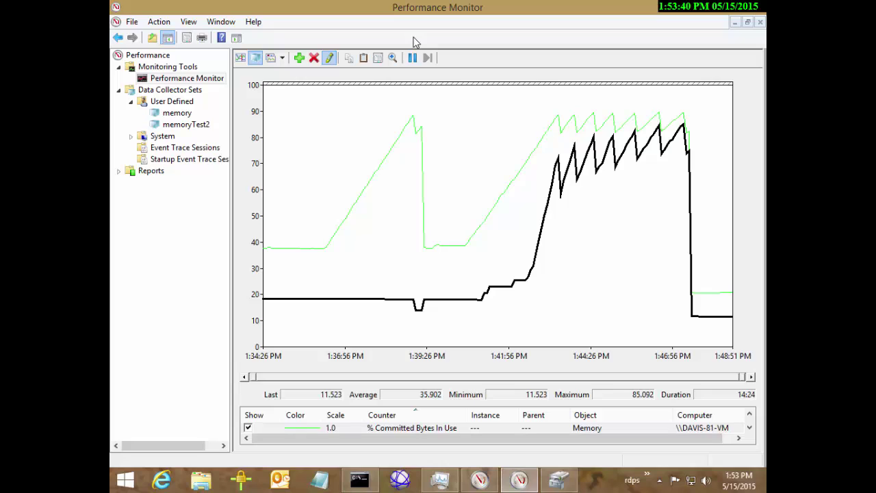
key("Up")
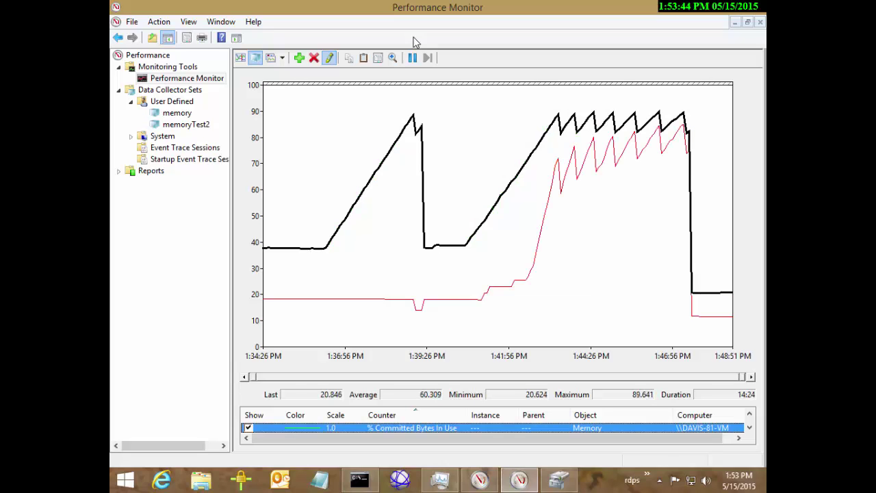
Replace both graphed counters with the Process counter Private Bytes for all instances
key("Delete")
key("Delete")
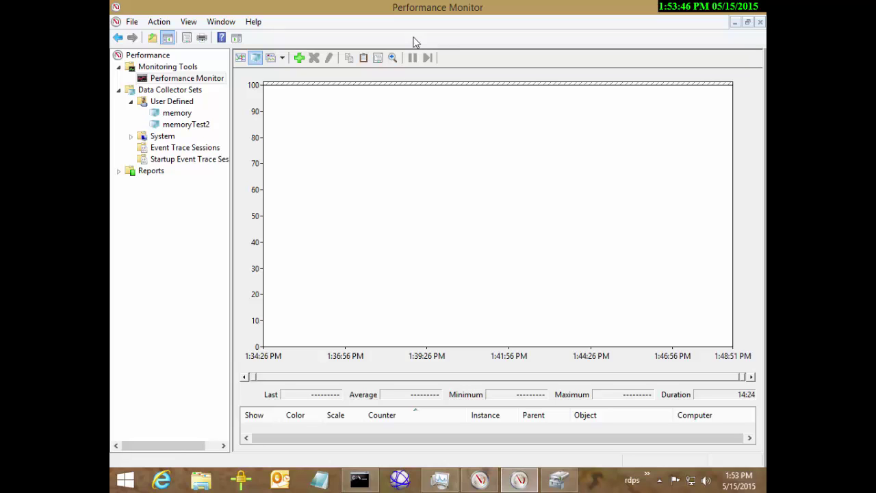
key("ctrl+n")
key("End")
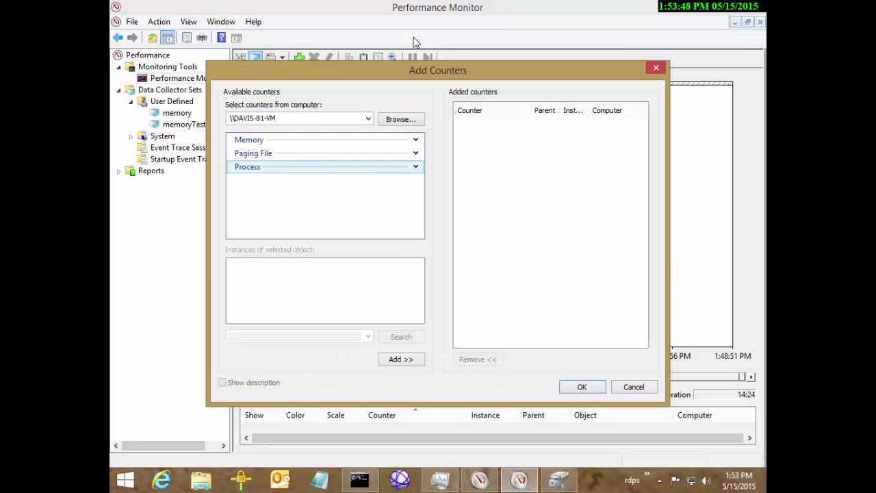
key("Right")
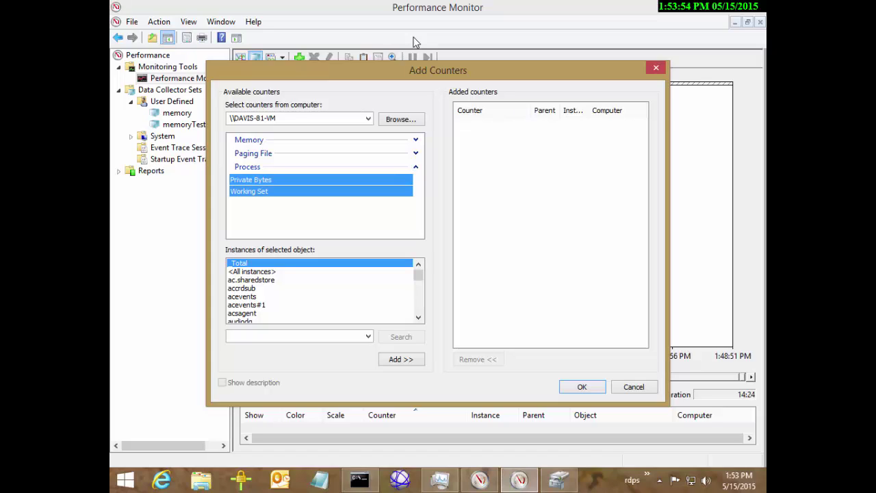
key("shift+Up")
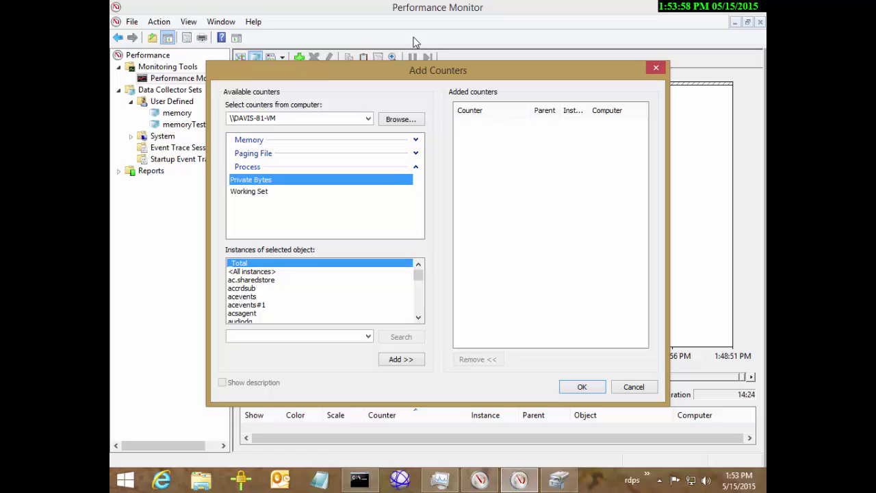
key("Tab")
key("Down")
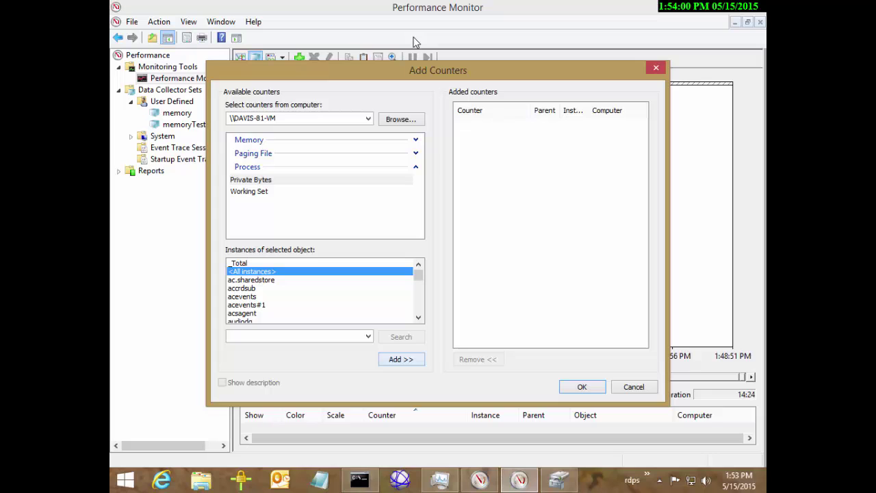
key("alt+d")
key("Return")
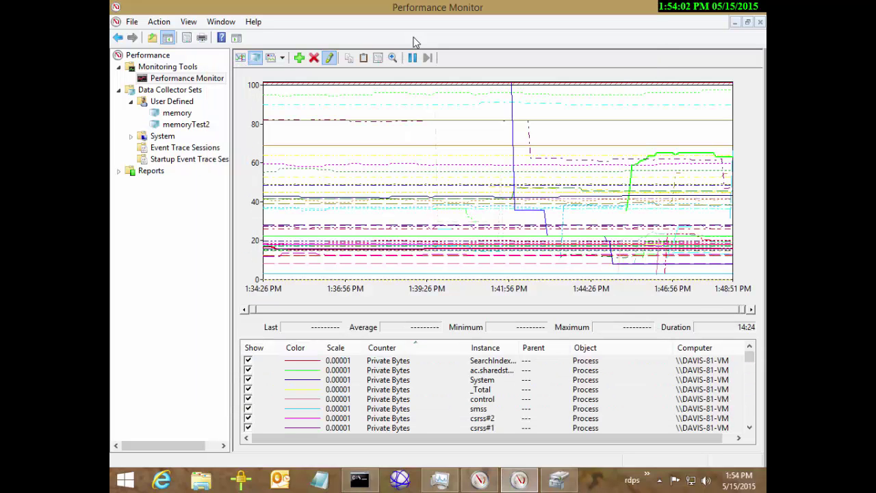
Remove the _Total instance of Private Bytes from the graph
key("Down")
key("Down")
key("Down")
key("Down")
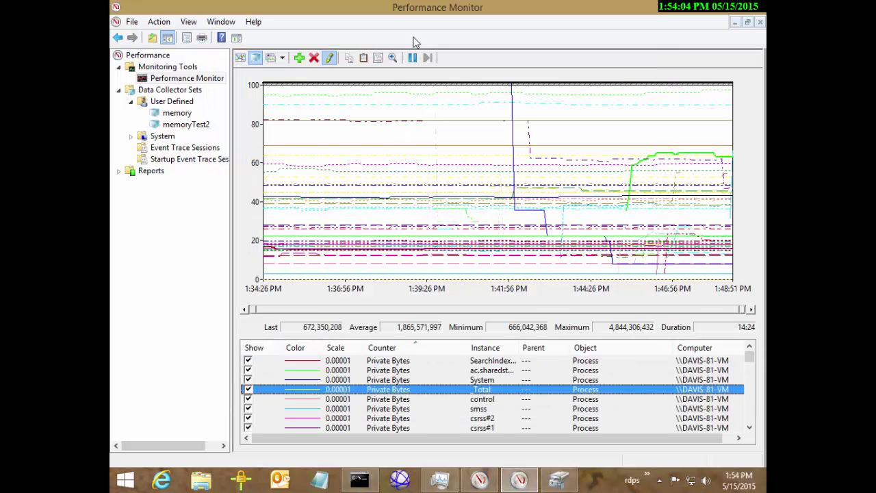
key("Delete")
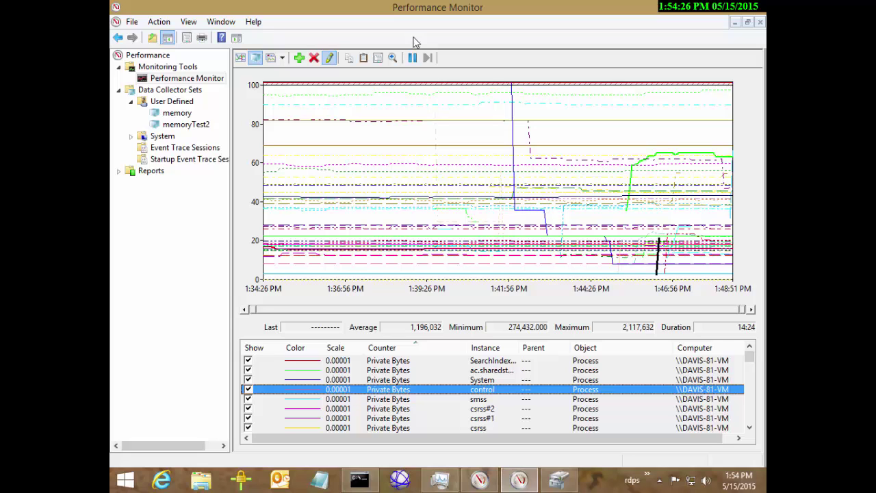
Raise the graph's vertical scale maximum to 1000, 10000 and 100000 in turn, applying each value
key("shift+F10")
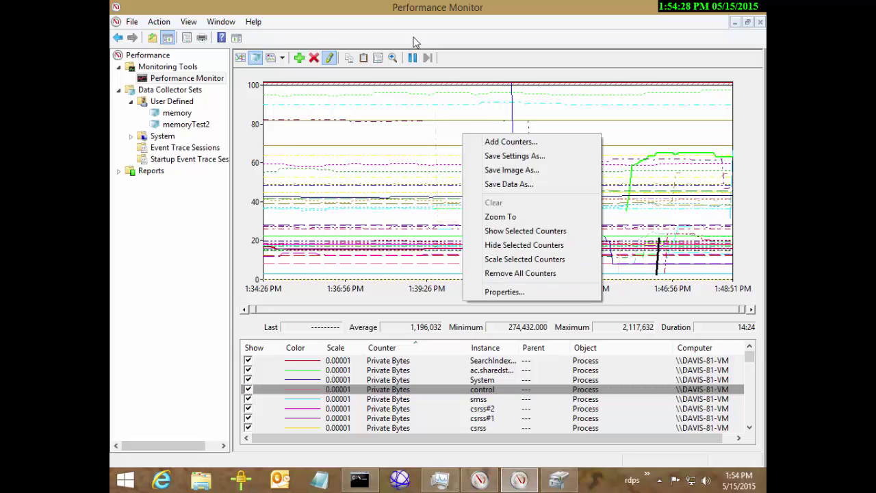
key("Up")
key("Return")
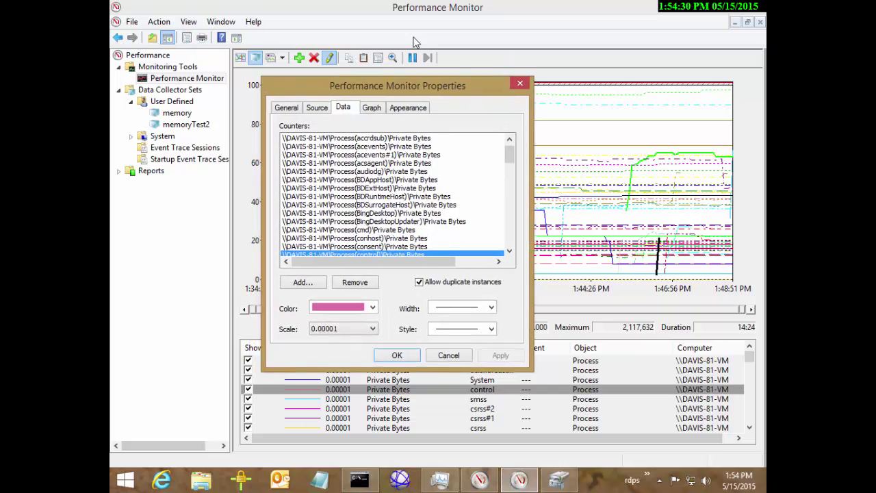
key("ctrl+Tab")
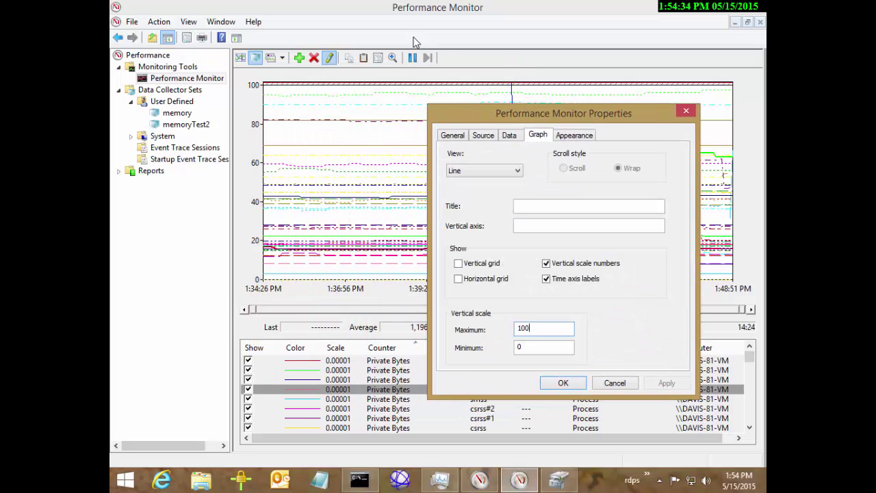
type("0")
key("alt+a")
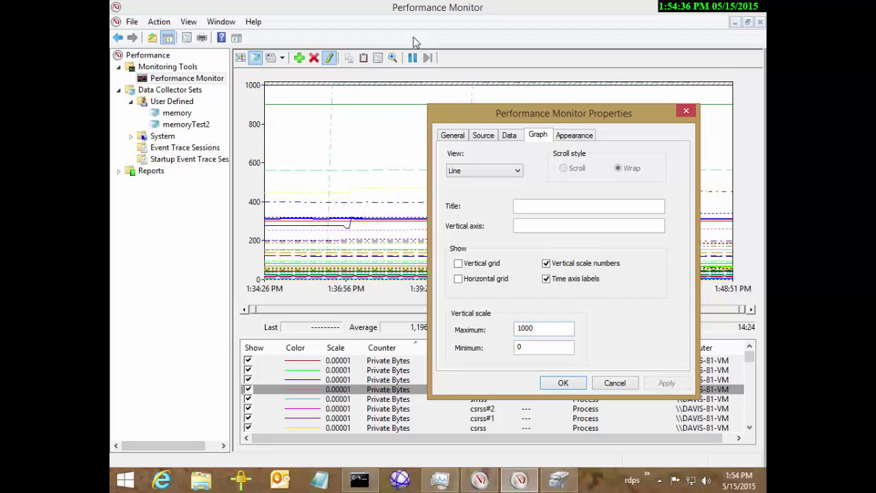
type("0")
key("alt+a")
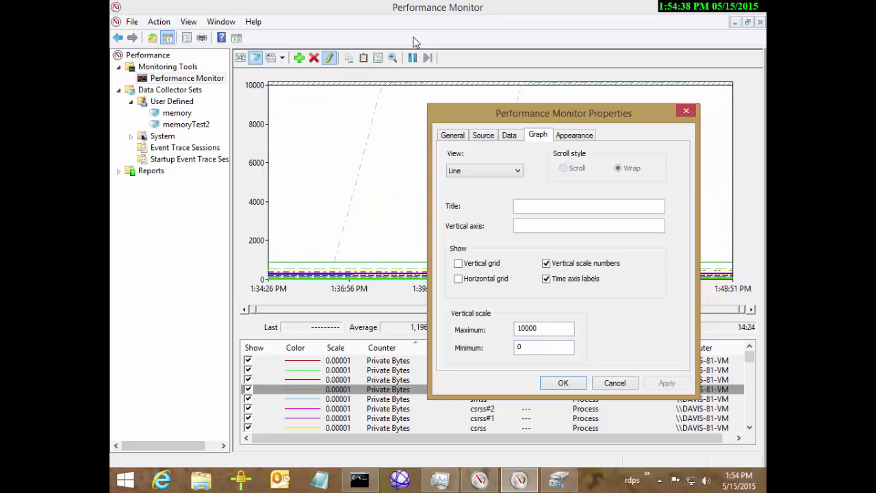
type("0")
key("alt+a")
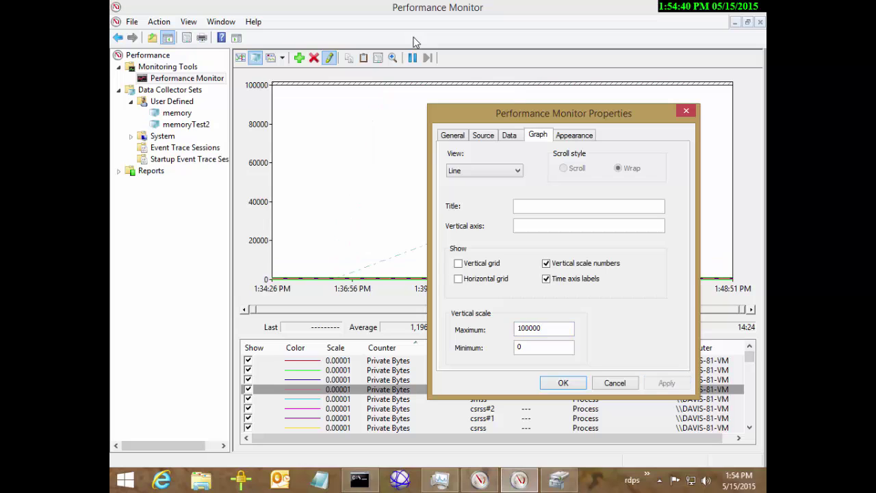
Set the graph's vertical scale maximum to 40000 and accept the properties
left_click_drag(563, 113, 587, 171)
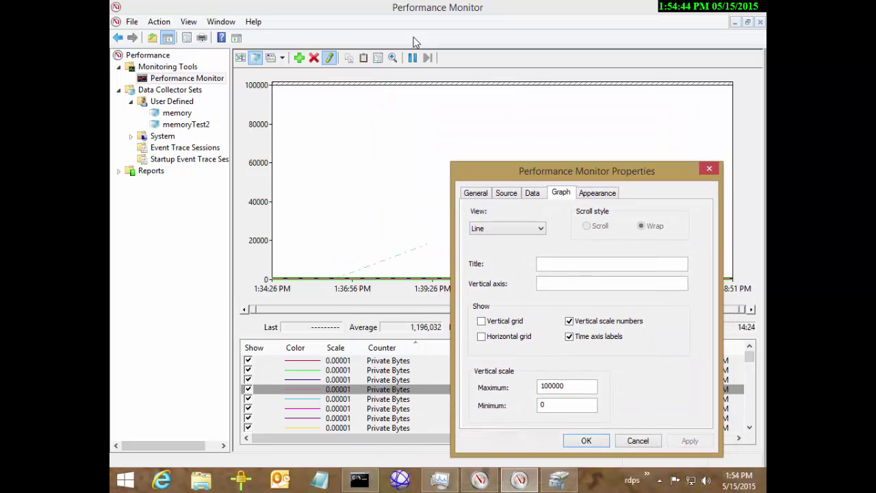
left_click_drag(542, 386, 553, 387)
type("40")
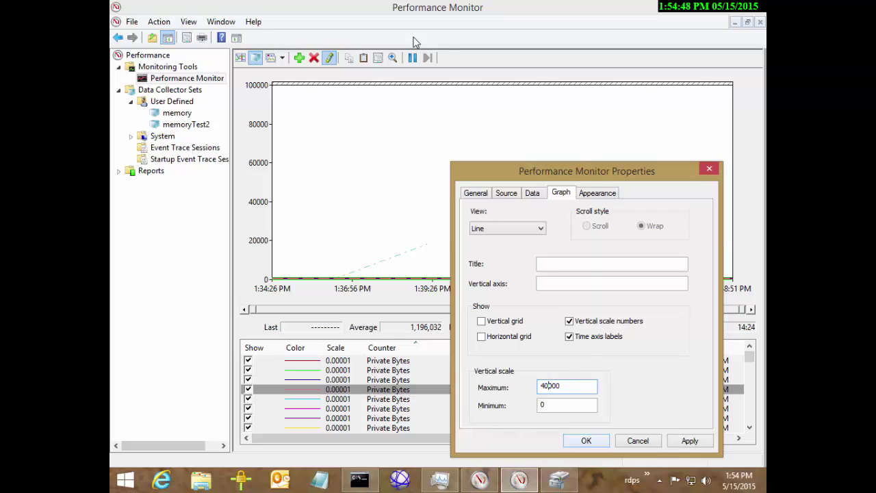
left_click(586, 440)
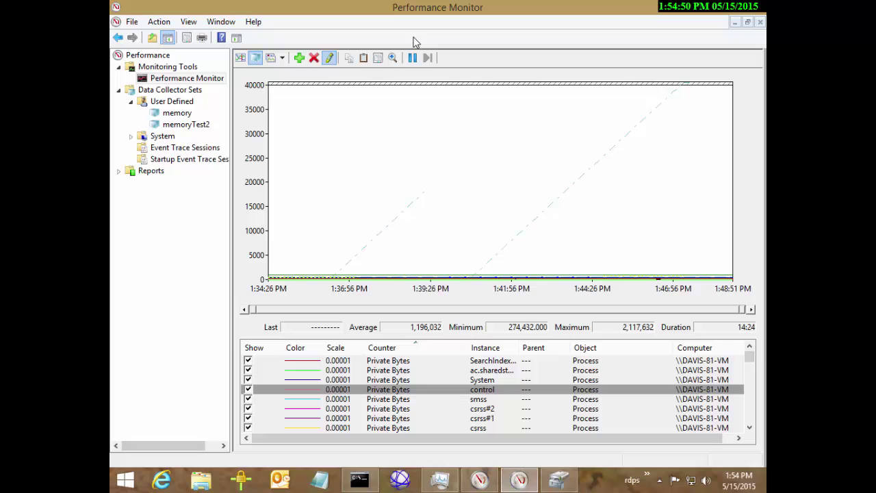
Set the graph's vertical scale maximum to 45000 and highlight the Testlimit instance's Private Bytes curve
right_click(391, 180)
left_click(430, 336)
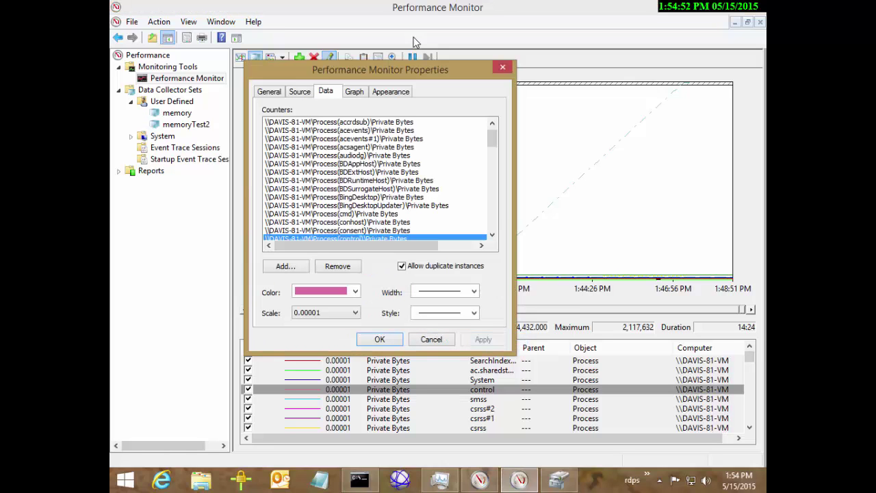
key("ctrl+Tab")
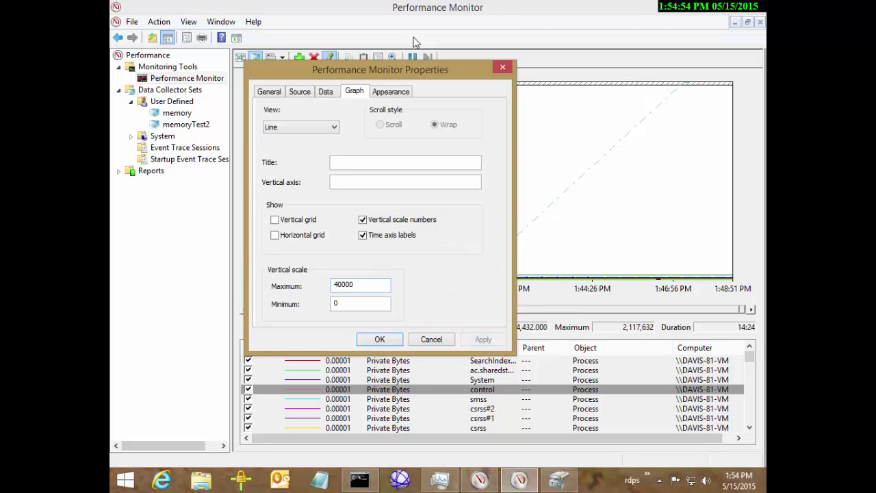
left_click_drag(342, 284, 348, 284)
key("BackSpace")
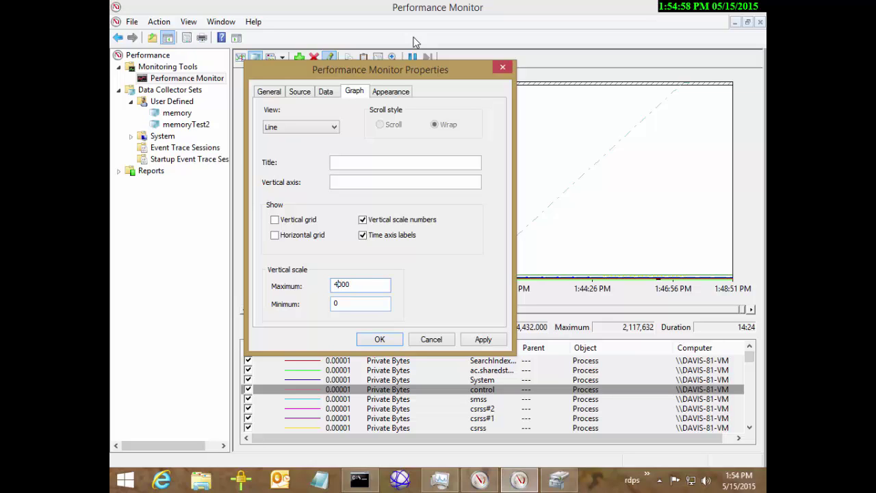
type("5")
key("Return")
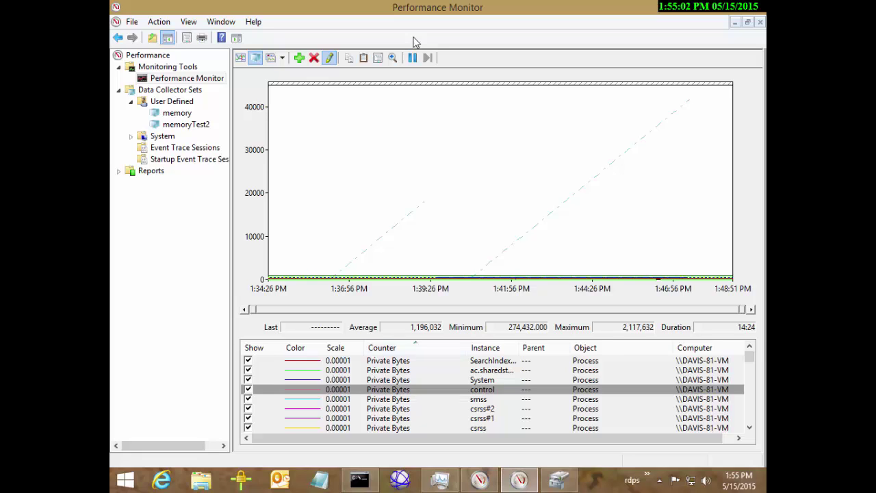
key("End")
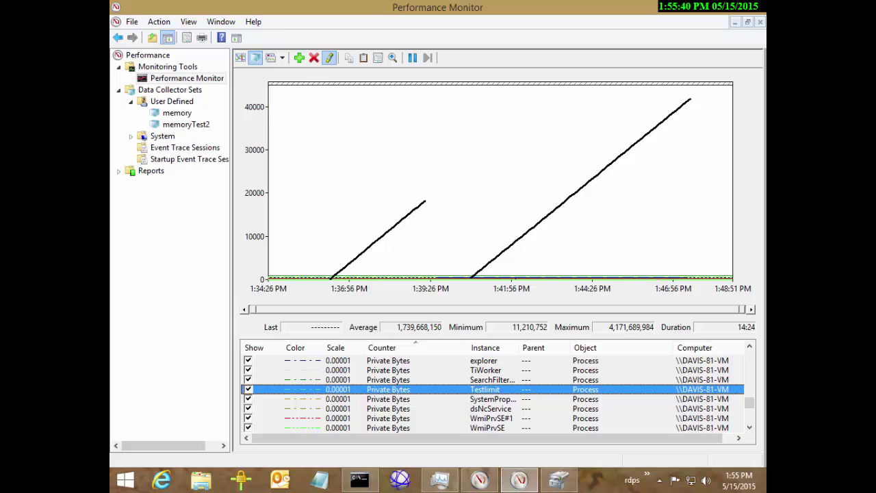
left_click(519, 480)
left_click(519, 481)
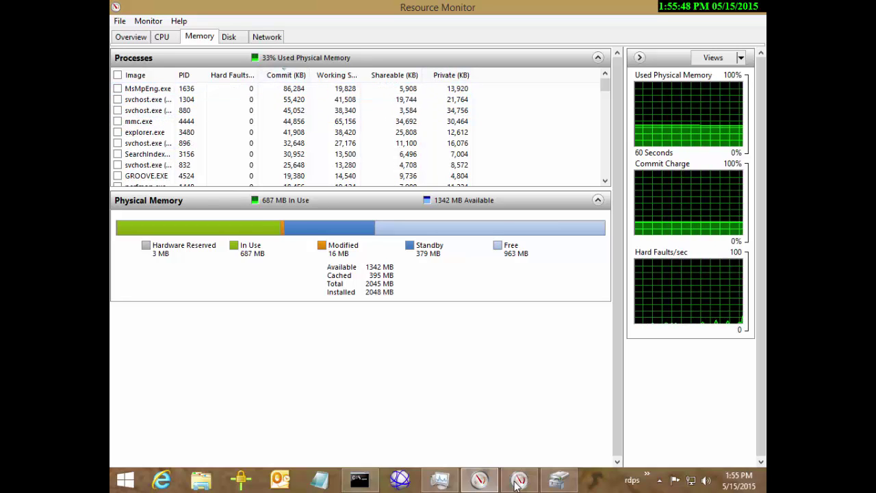
left_click(518, 483)
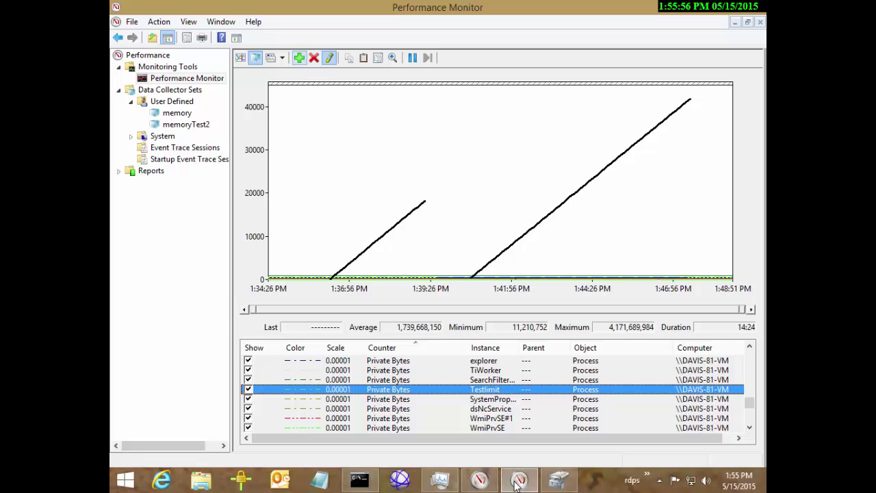
Remove every Private Bytes counter from the graph except the Testlimit instance
key("ctrl+a")
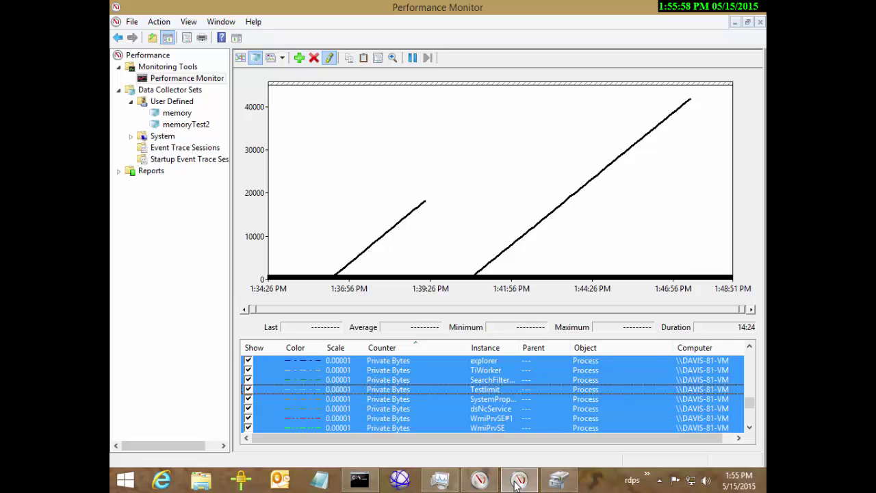
key("ctrl+space")
key("Delete")
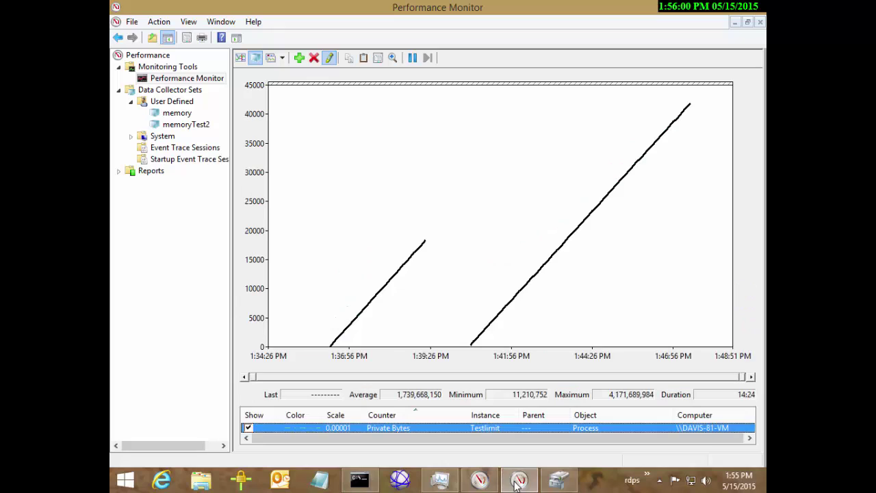
Add the Process object's Working Set counter for the Testlimit instance to the graph
key("ctrl+n")
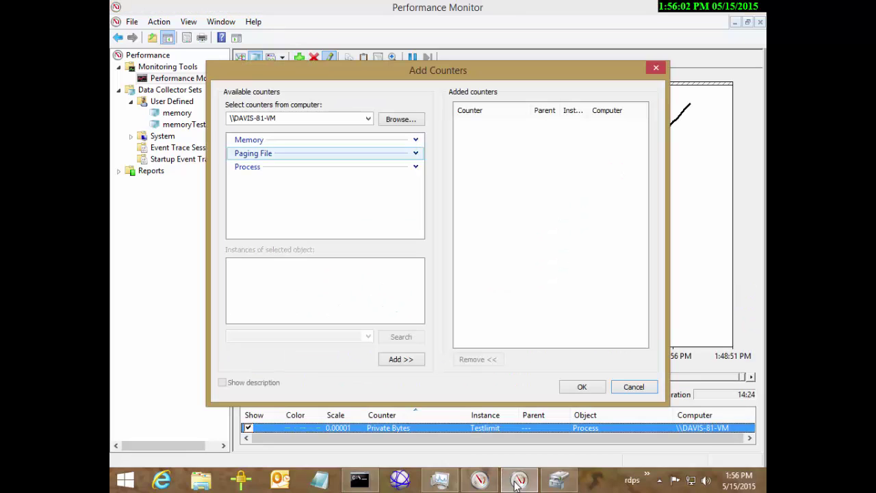
key("Up")
key("Down")
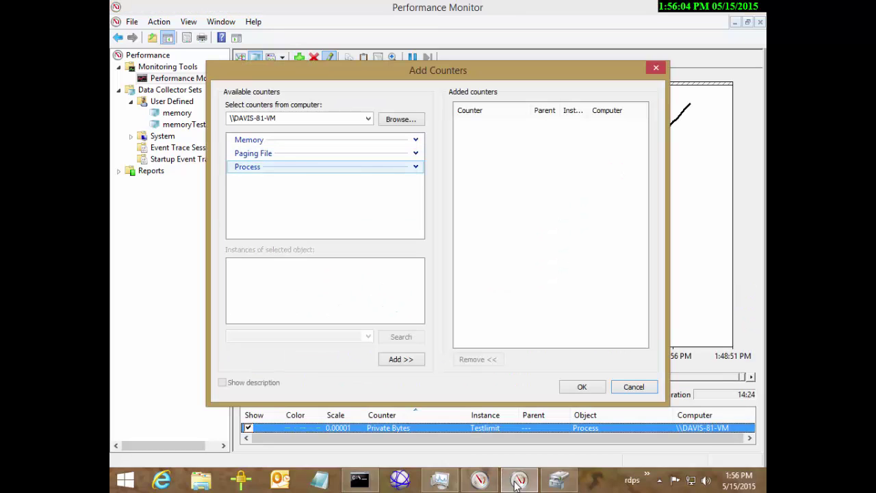
key("Right")
key("Down")
key("Down")
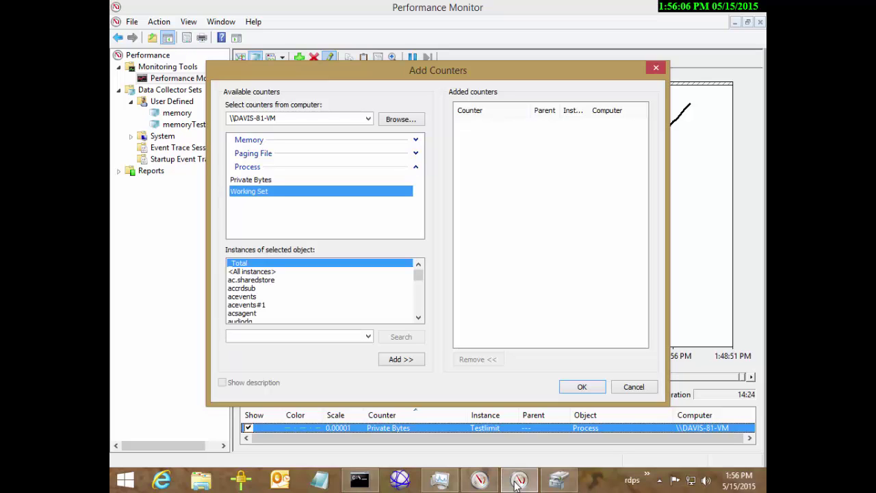
scroll(322, 291, "down", 20)
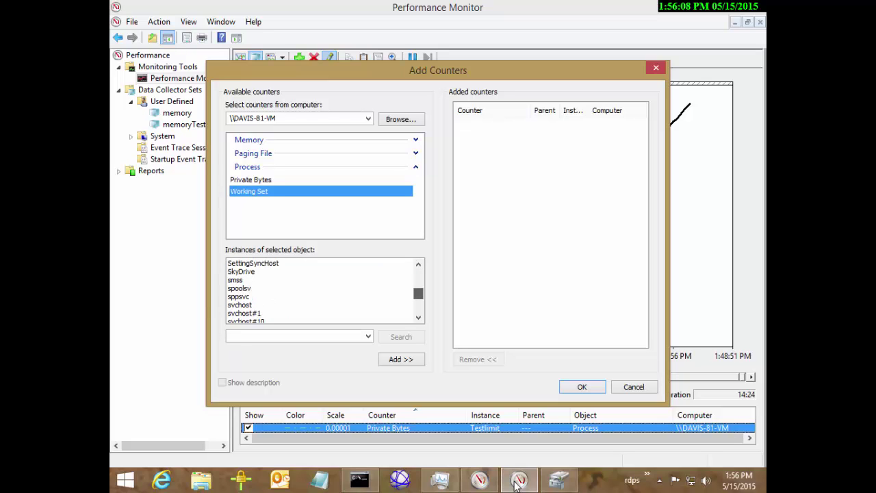
scroll(322, 291, "up", 5)
key("Tab")
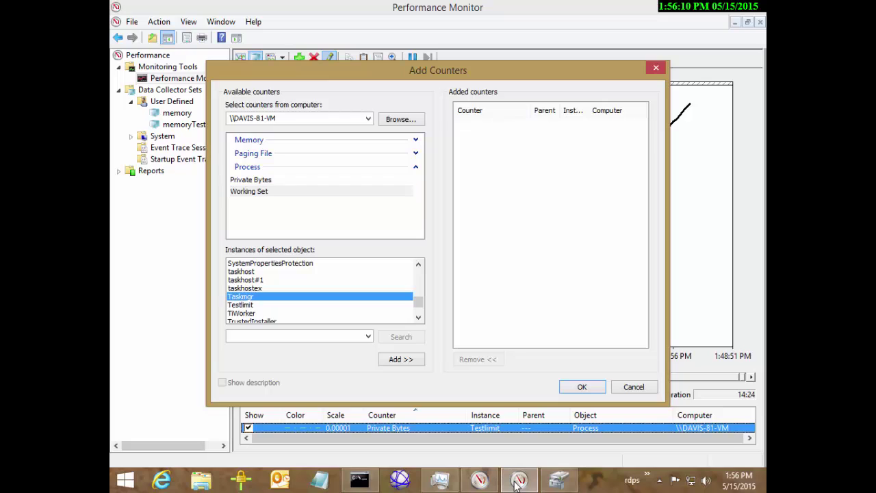
key("Down")
key("alt+d")
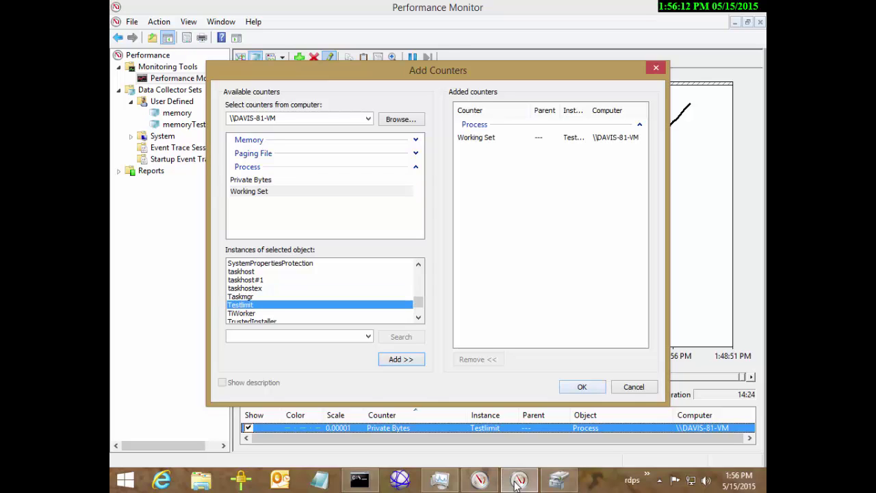
key("Return")
Set the Testlimit Working Set curve to a thicker red line and highlight the Private Bytes curve for comparison
key("Down")
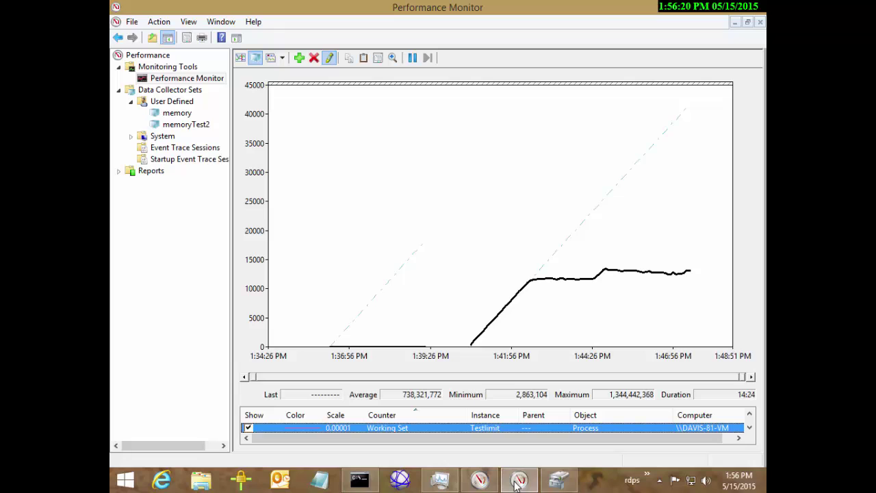
key("shift+F10")
key("Up")
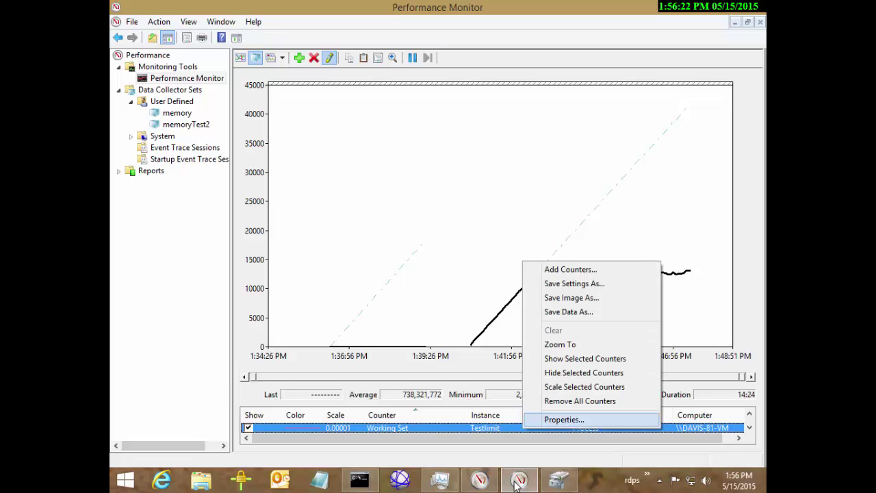
key("Return")
key("alt+Down")
key("Down")
key("Return")
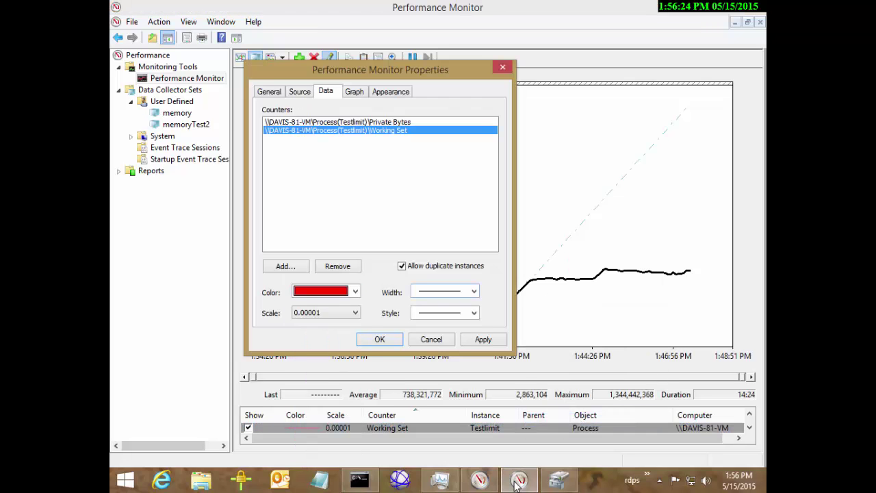
key("Tab")
key("alt+Down")
key("Down")
key("Down")
key("Return")
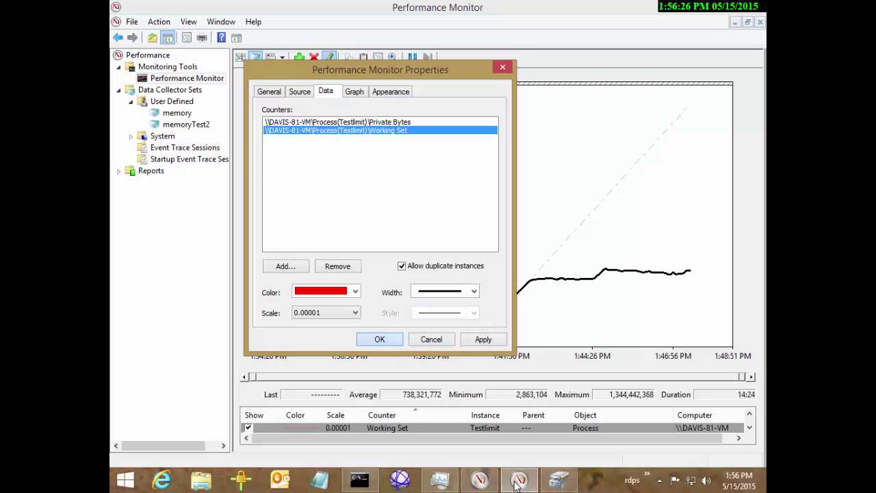
key("Return")
key("Up")
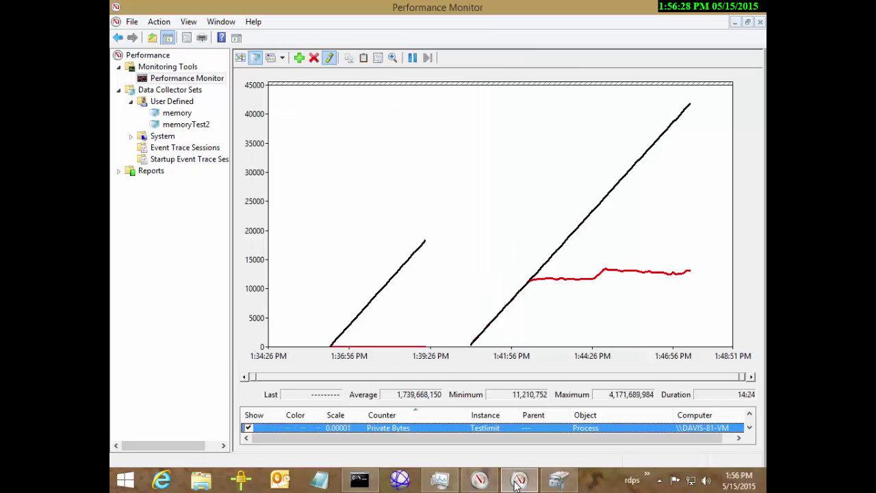